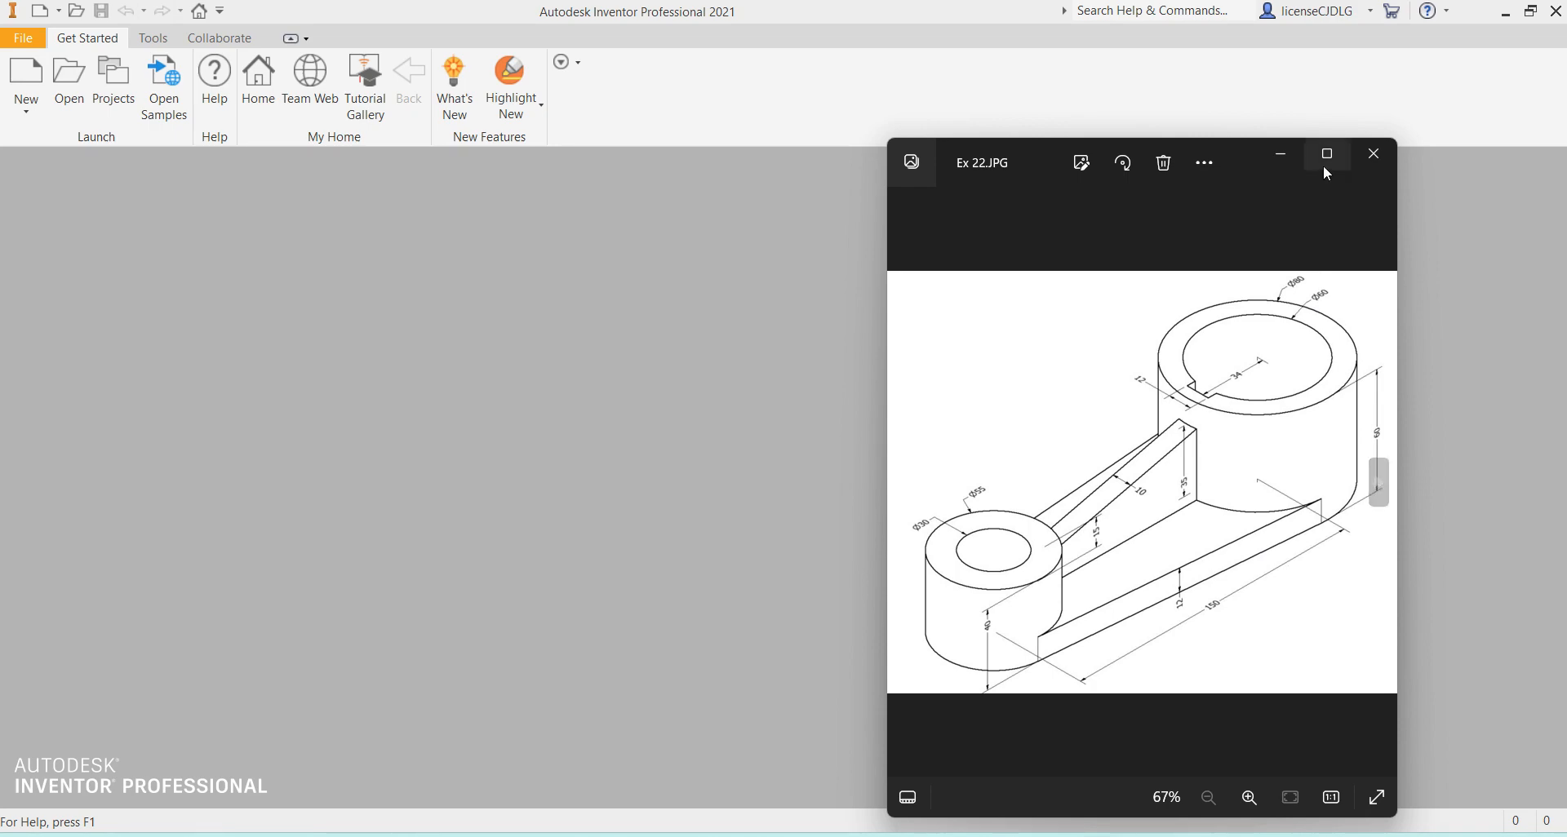
Step: Enlarge the Ex 22.JPG reference drawing for review, return to Inventor and create a part from the metric Standard (mm).ipt template
left_click(1327, 154)
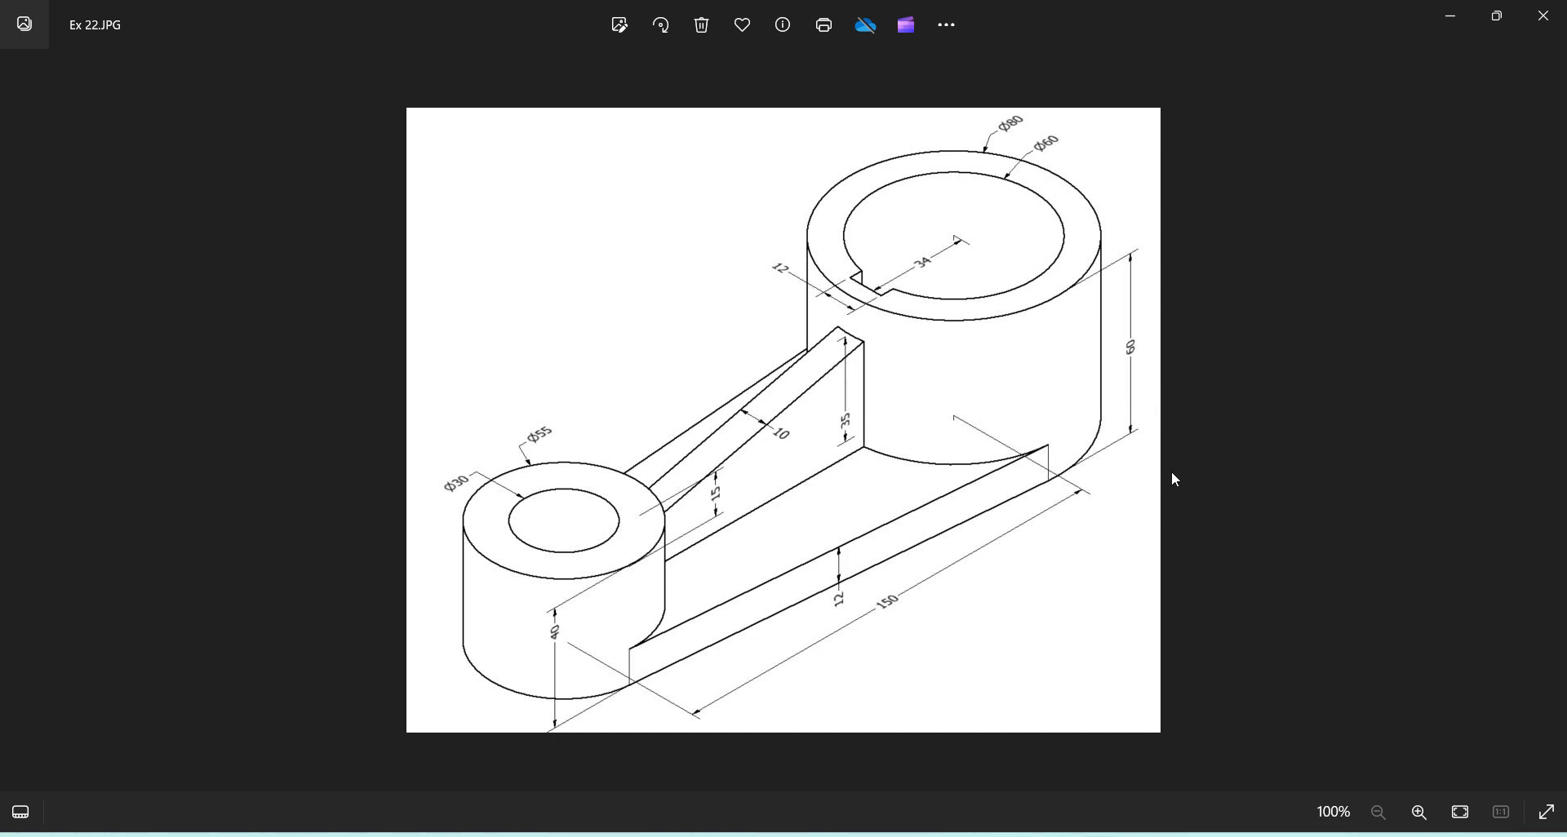
key("alt+Tab")
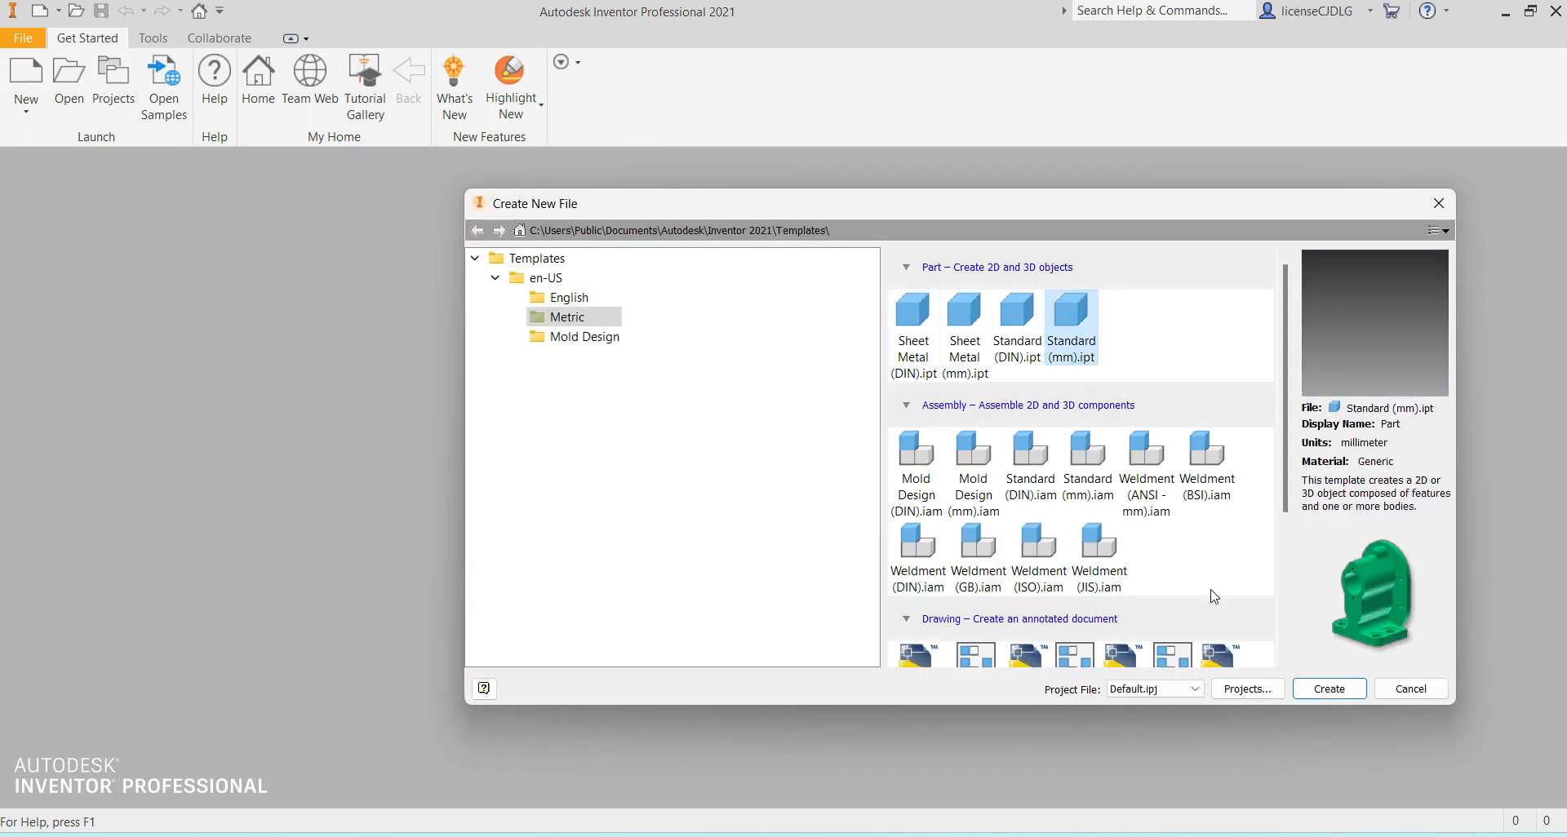
left_click(1329, 688)
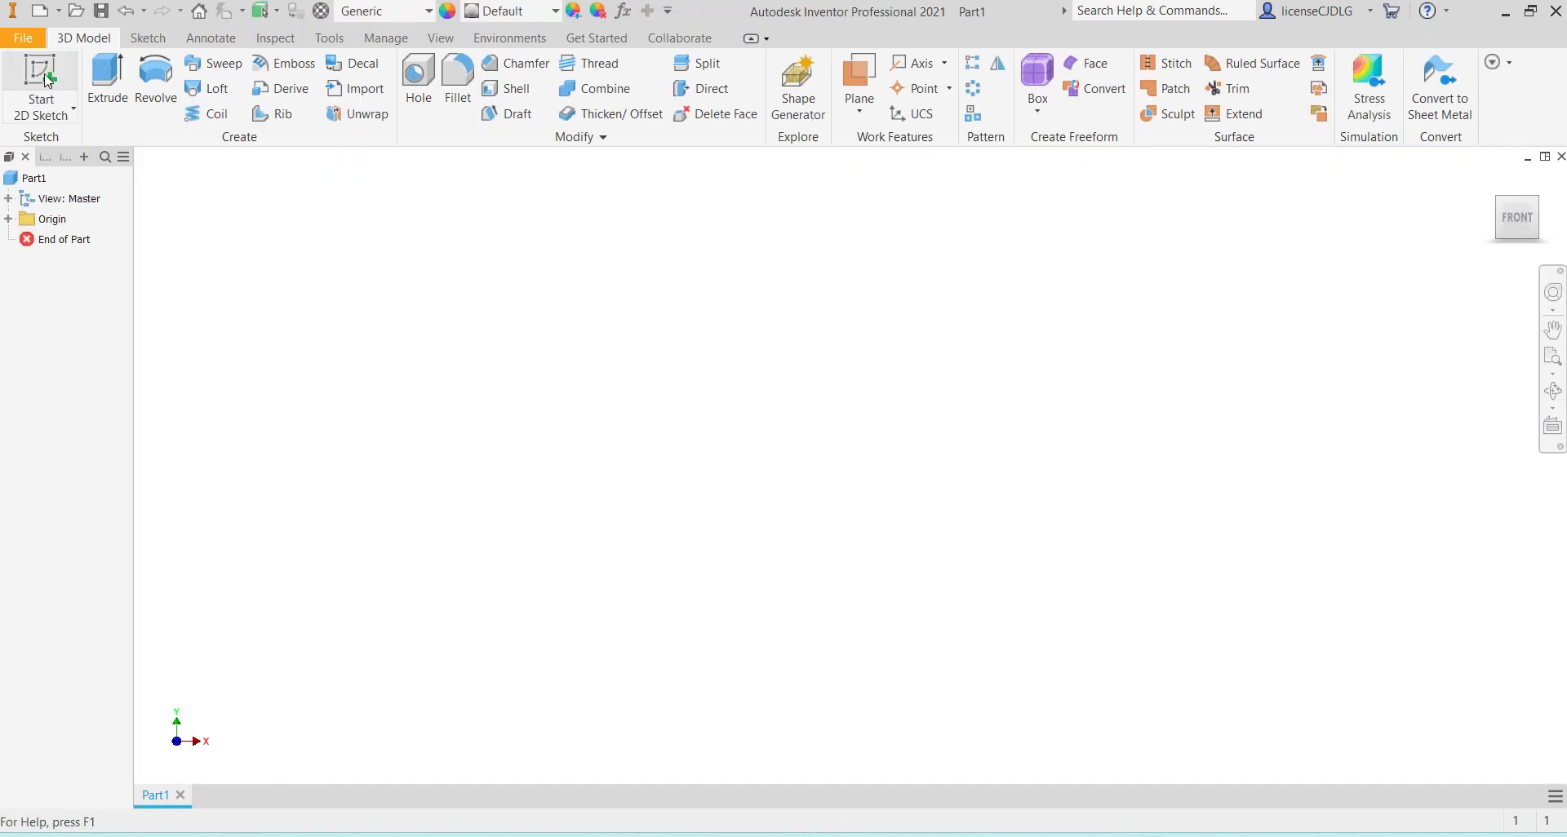
Step: Sketch two concentric circles of 80 mm and 60 mm diameter at the origin on the XZ plane and finish the sketch
left_click(47, 75)
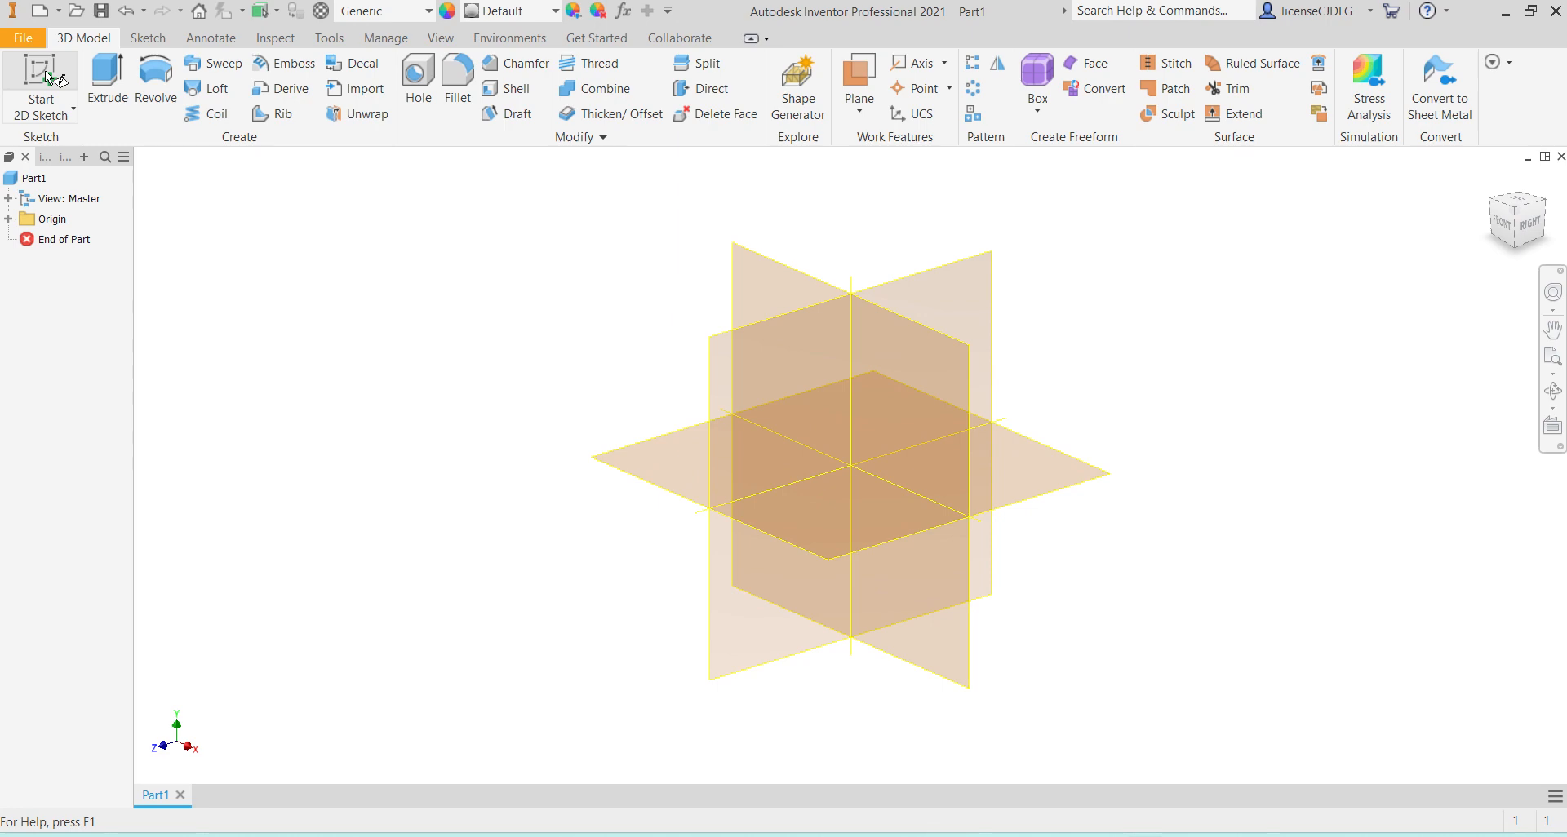
left_click(844, 547)
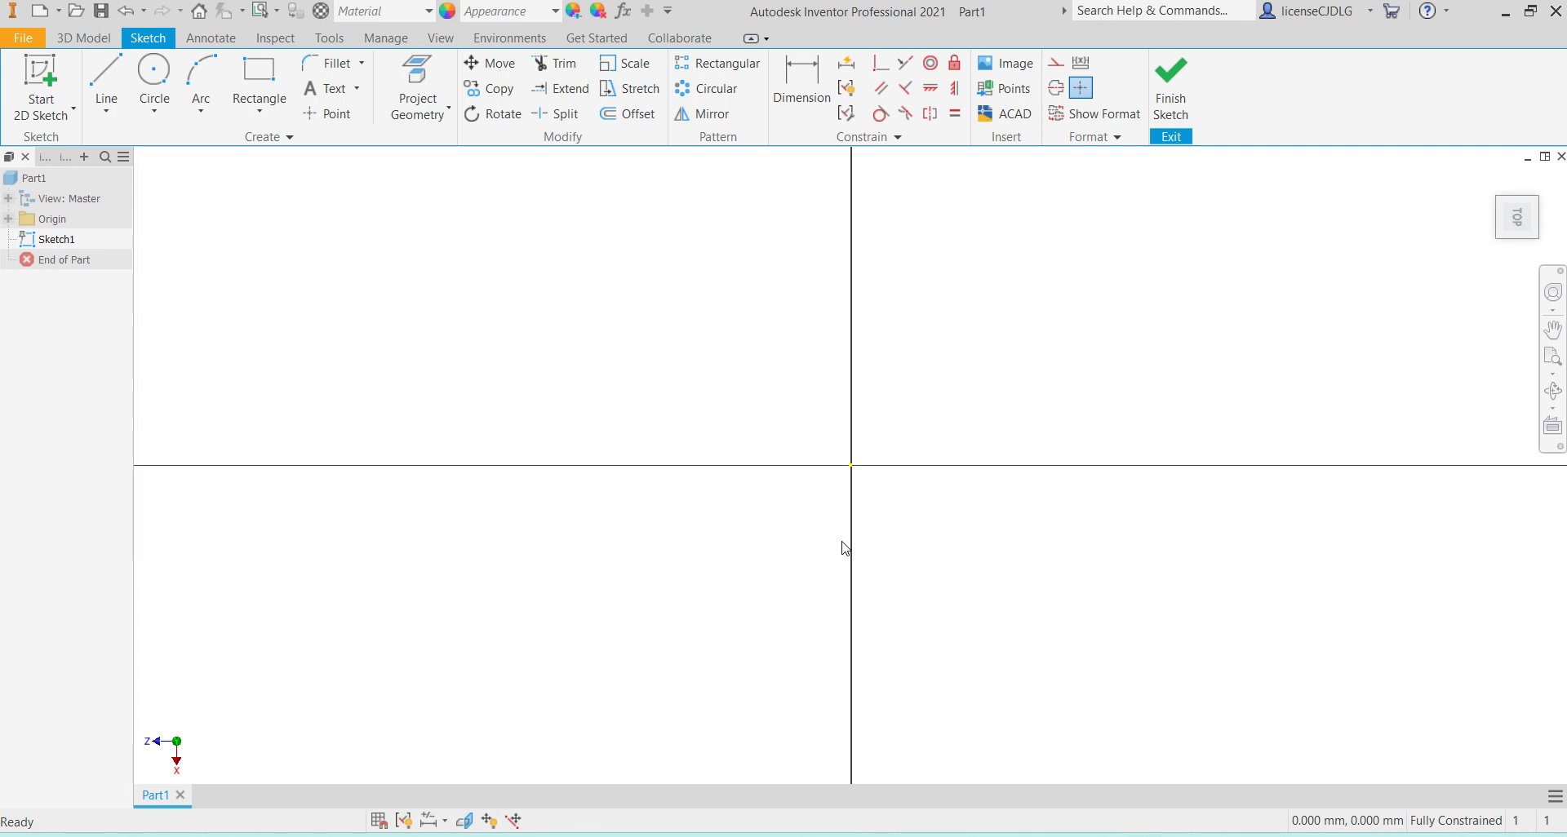
left_click(154, 78)
left_click(850, 465)
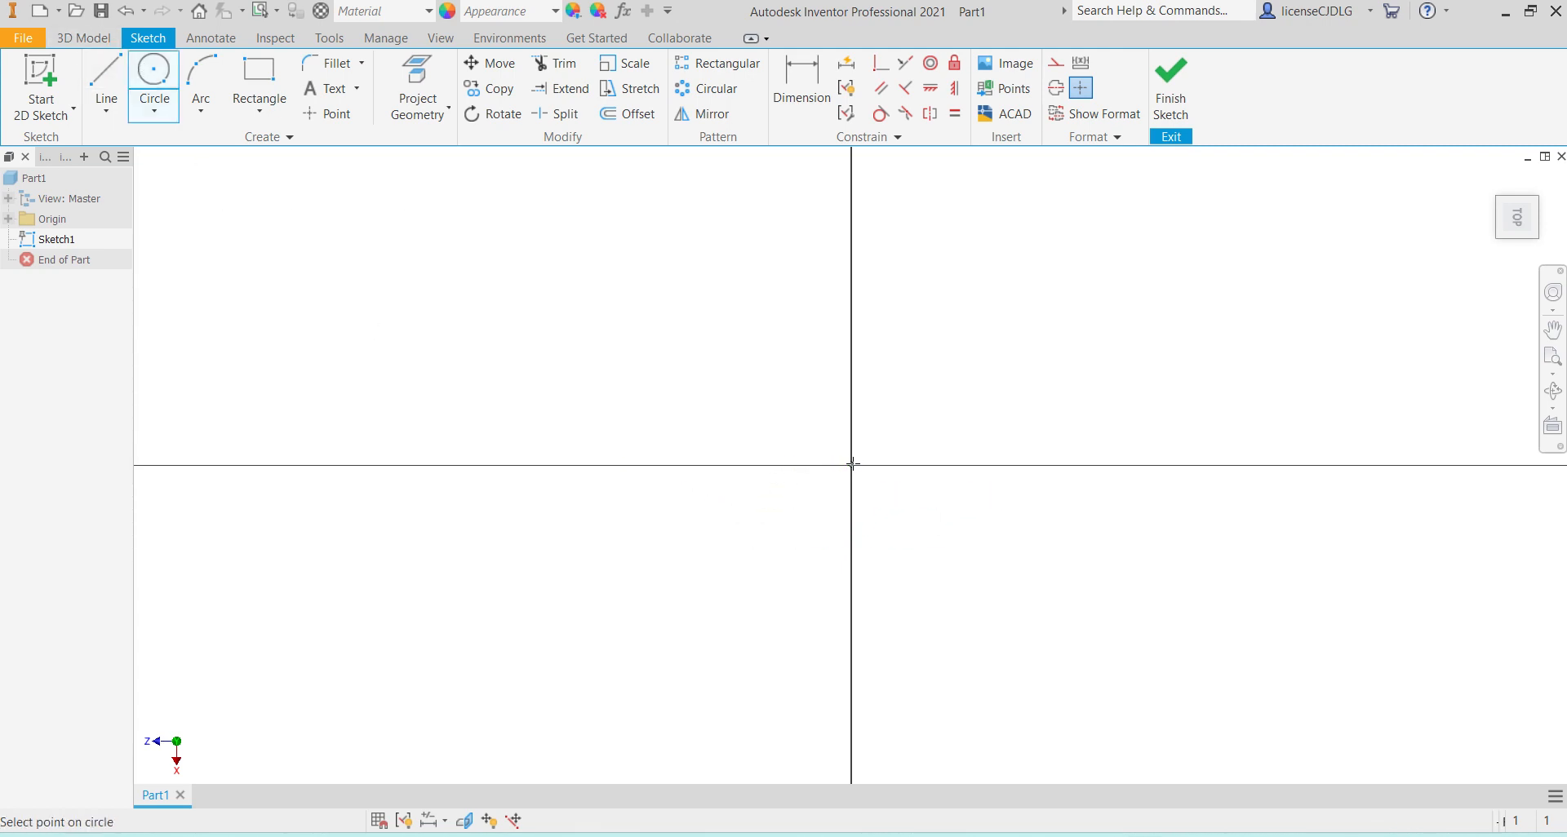
type("80")
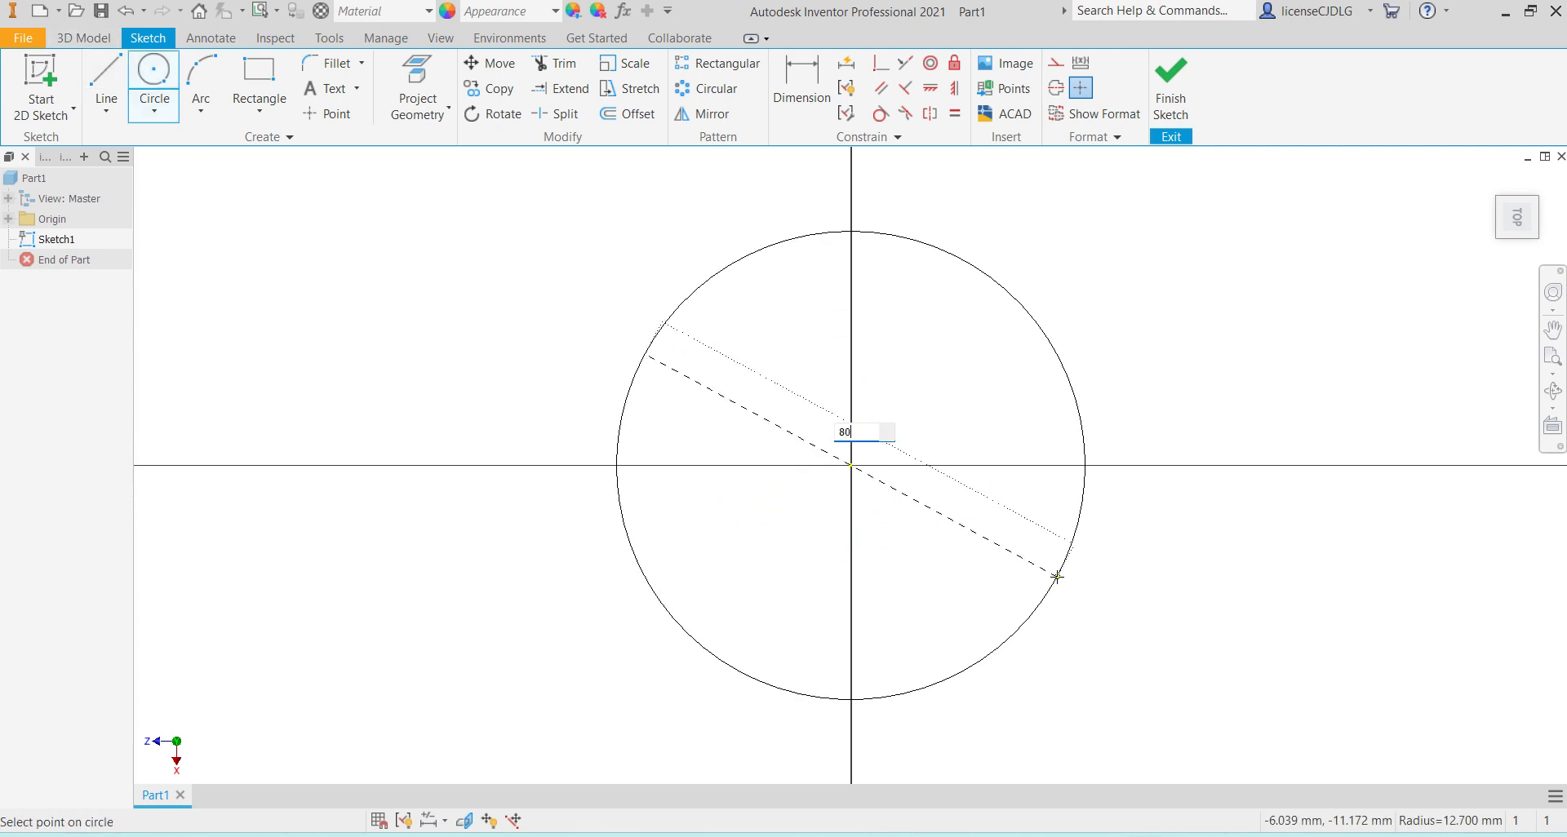
key("Return")
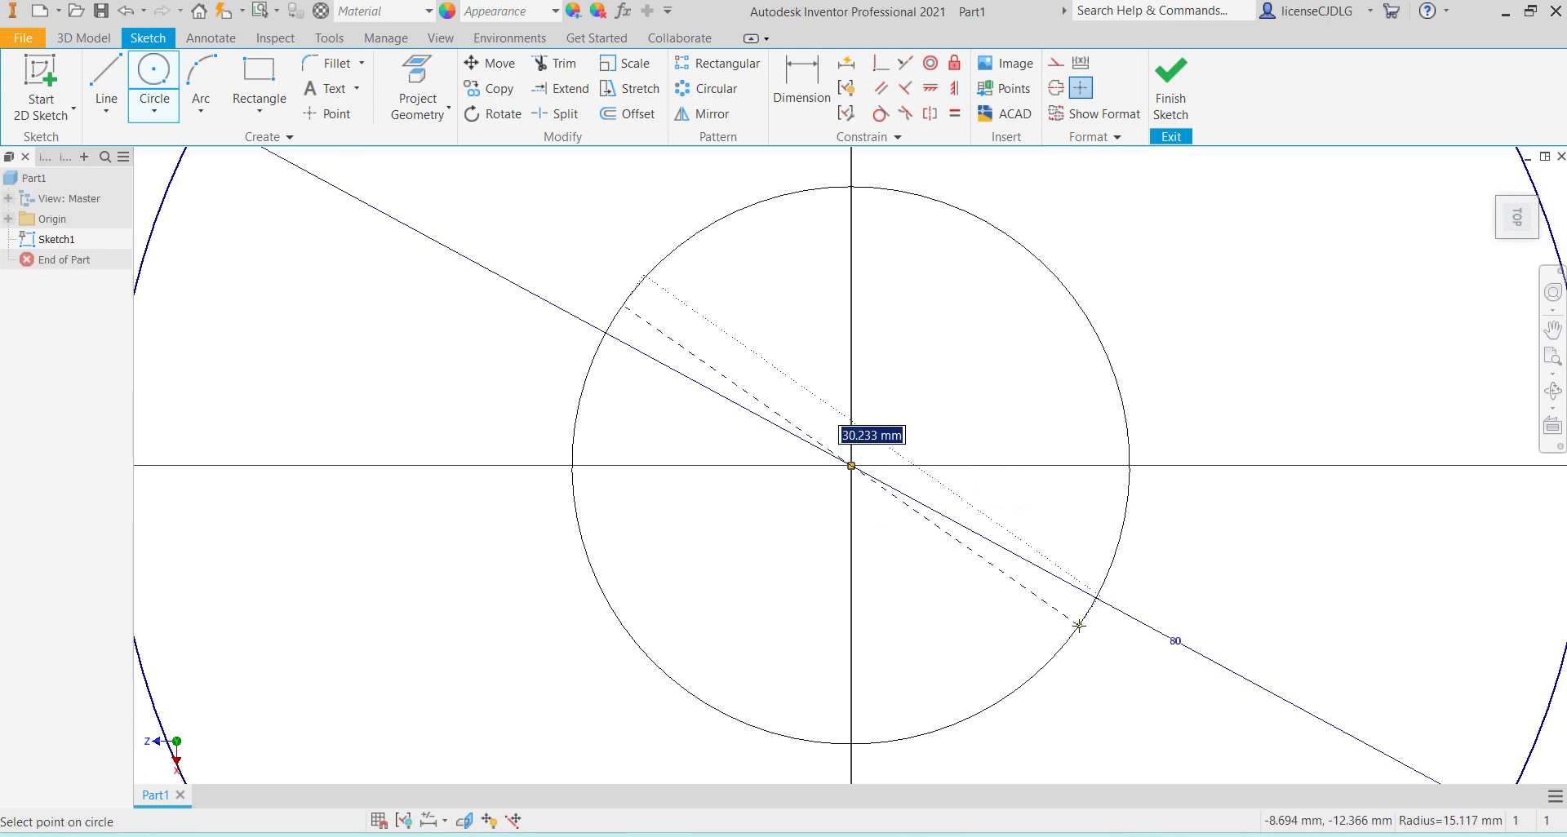
type("60")
key("Return")
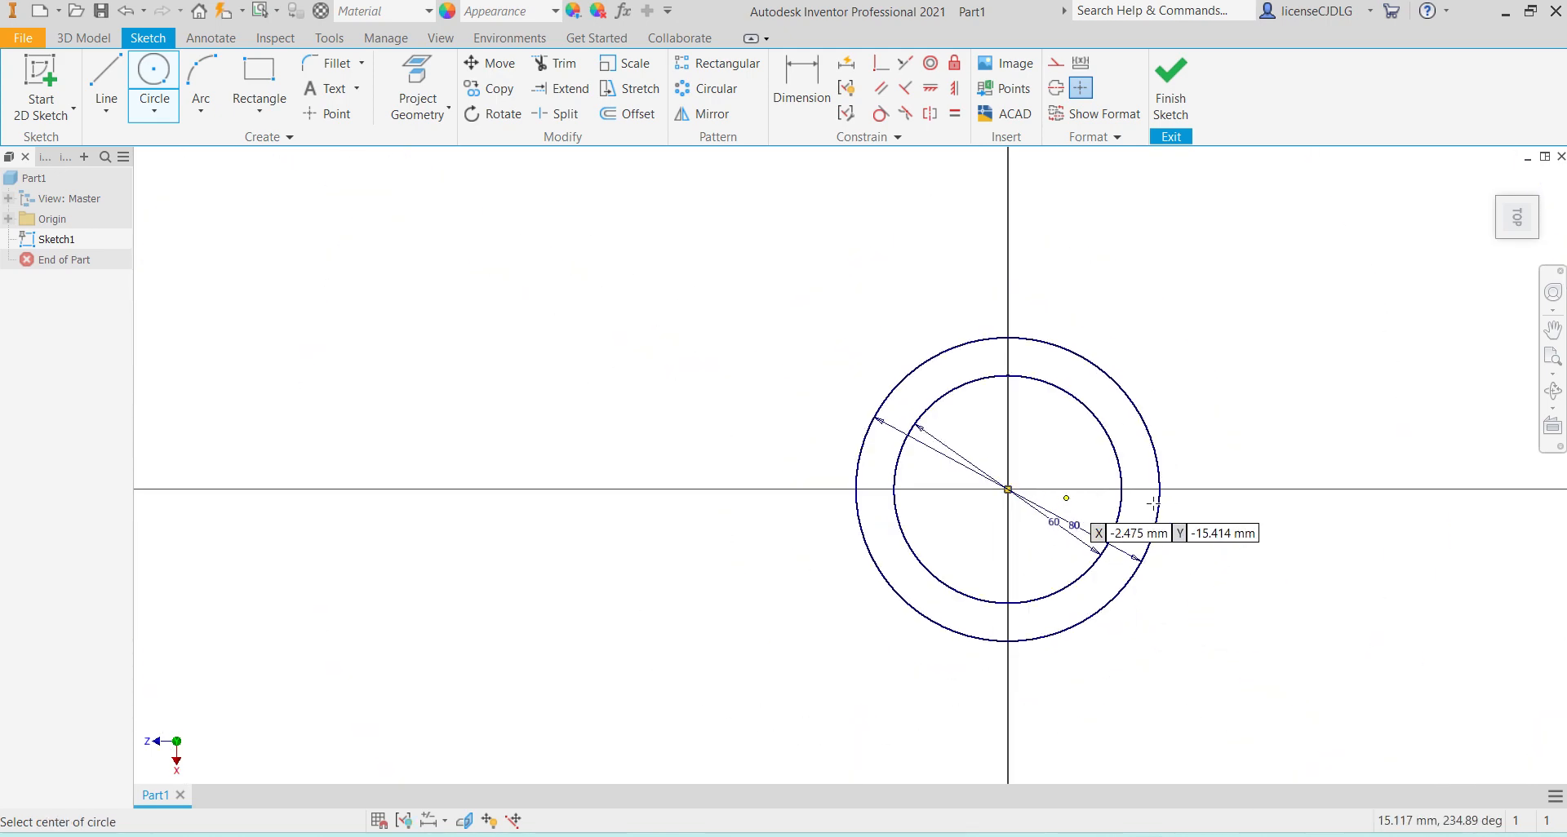
left_click(1170, 88)
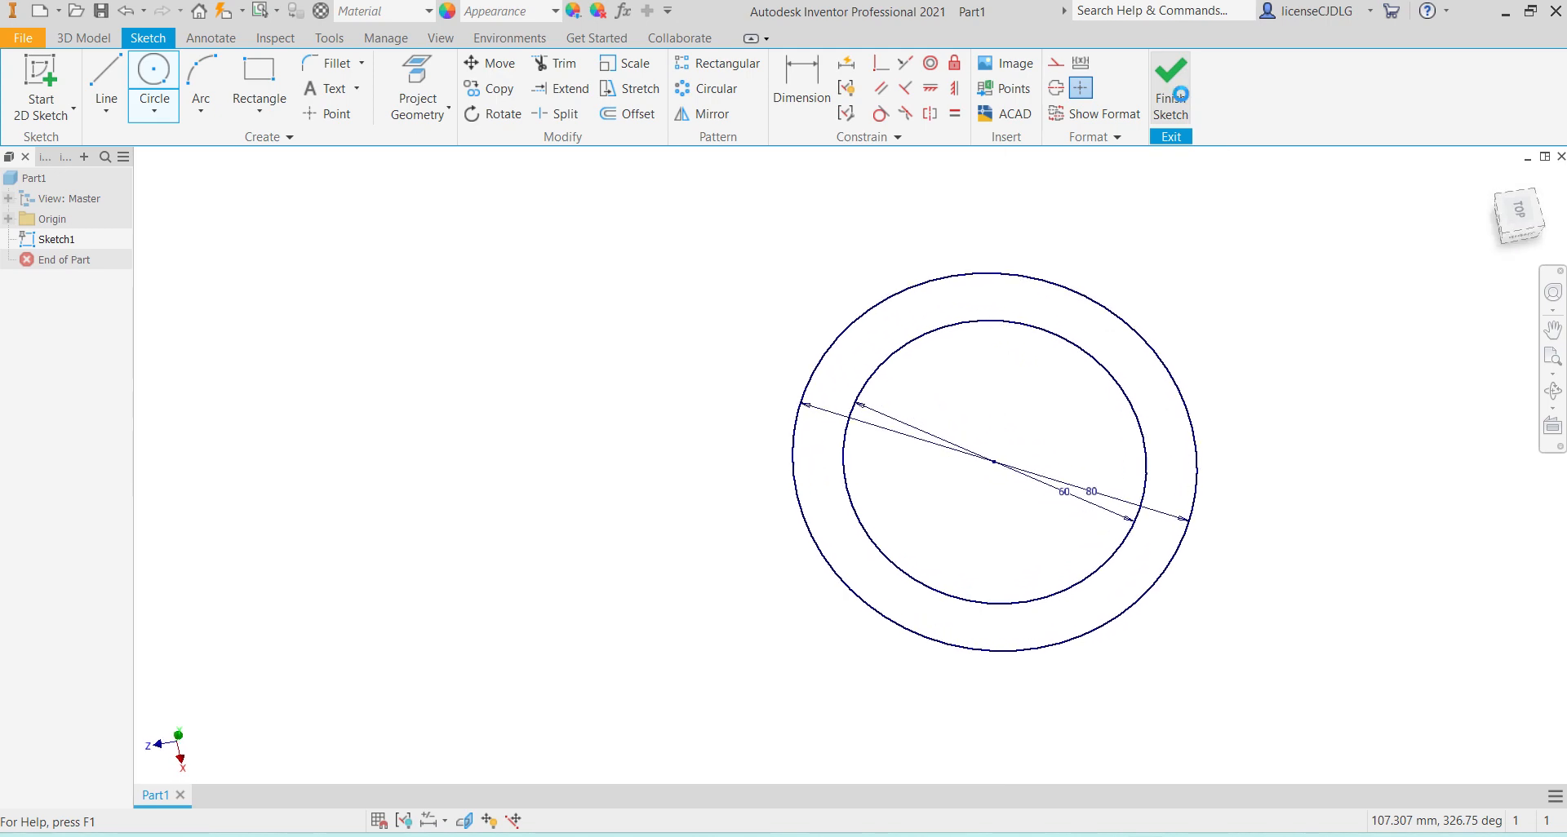
Step: Extrude the ring between the two circles 60 mm
left_click(108, 81)
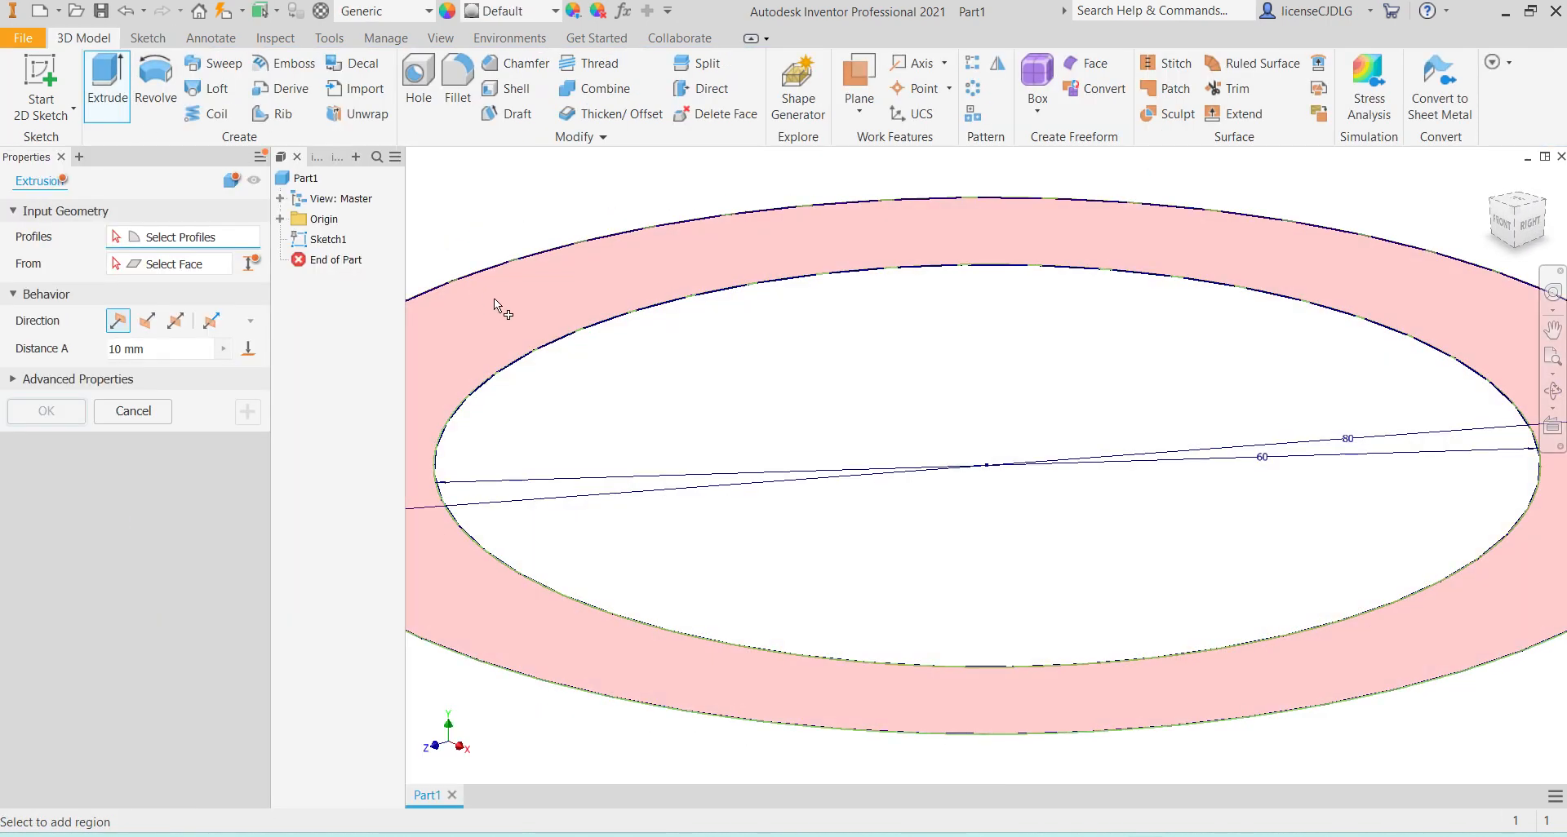
left_click(494, 298)
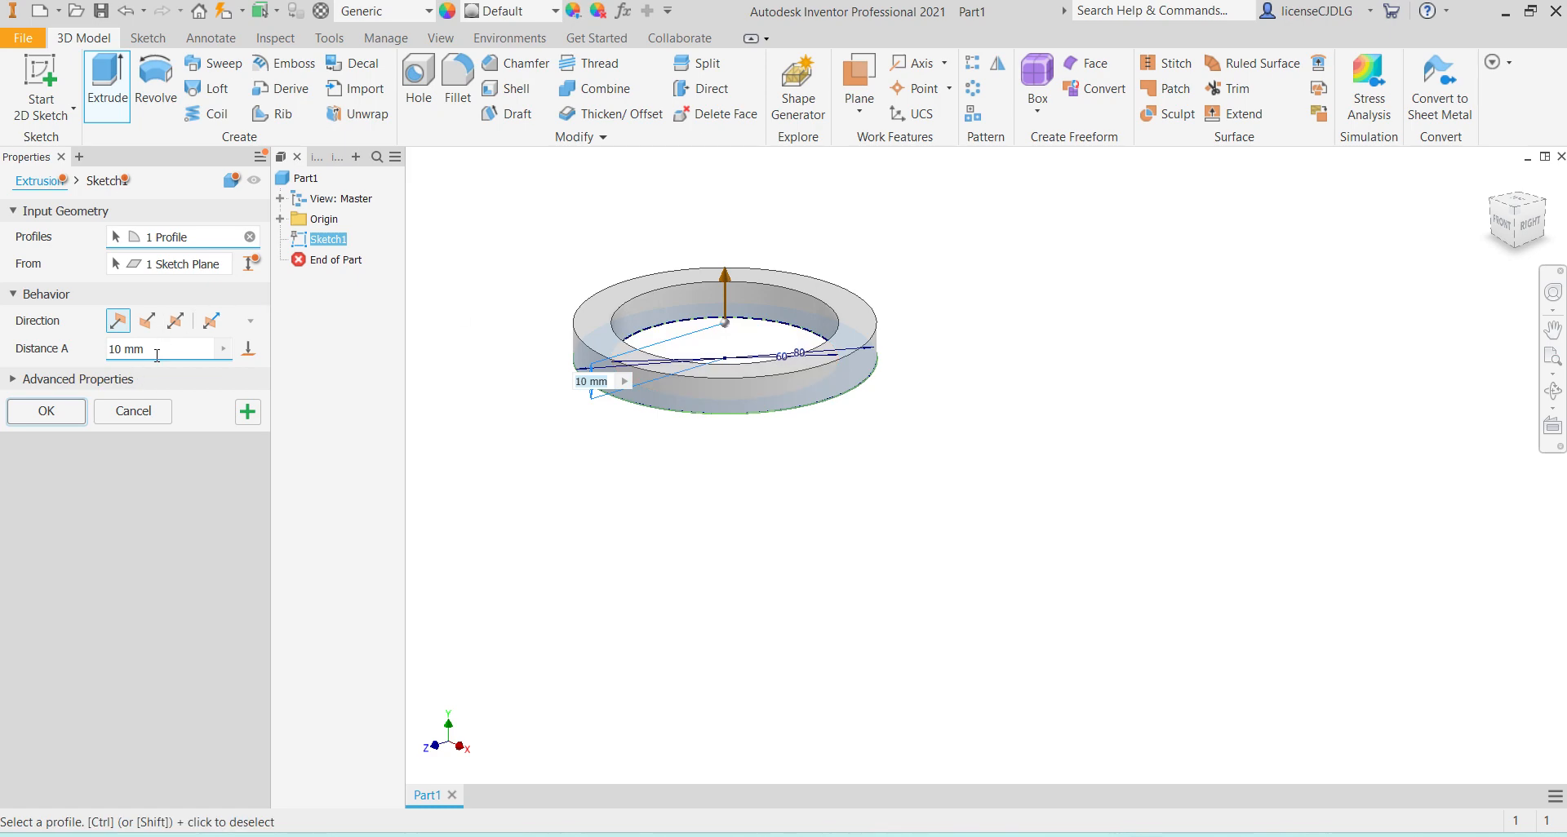
left_click_drag(157, 355, 106, 359)
type("60")
key("Return")
Step: Show the origin XZ plane and start a new sketch on it
scroll(869, 462, "down", 5)
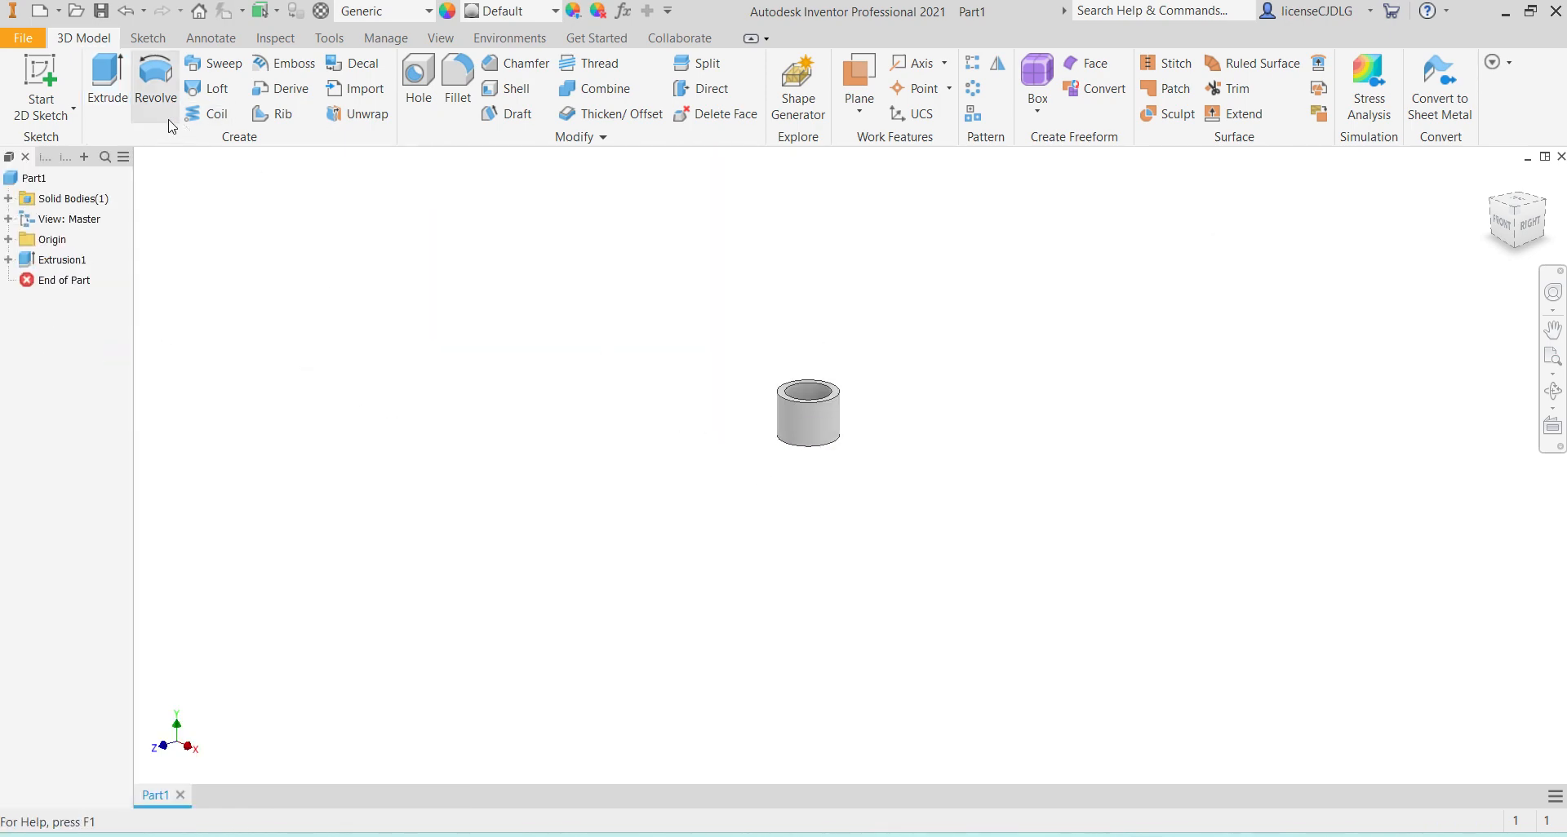
left_click(1517, 212)
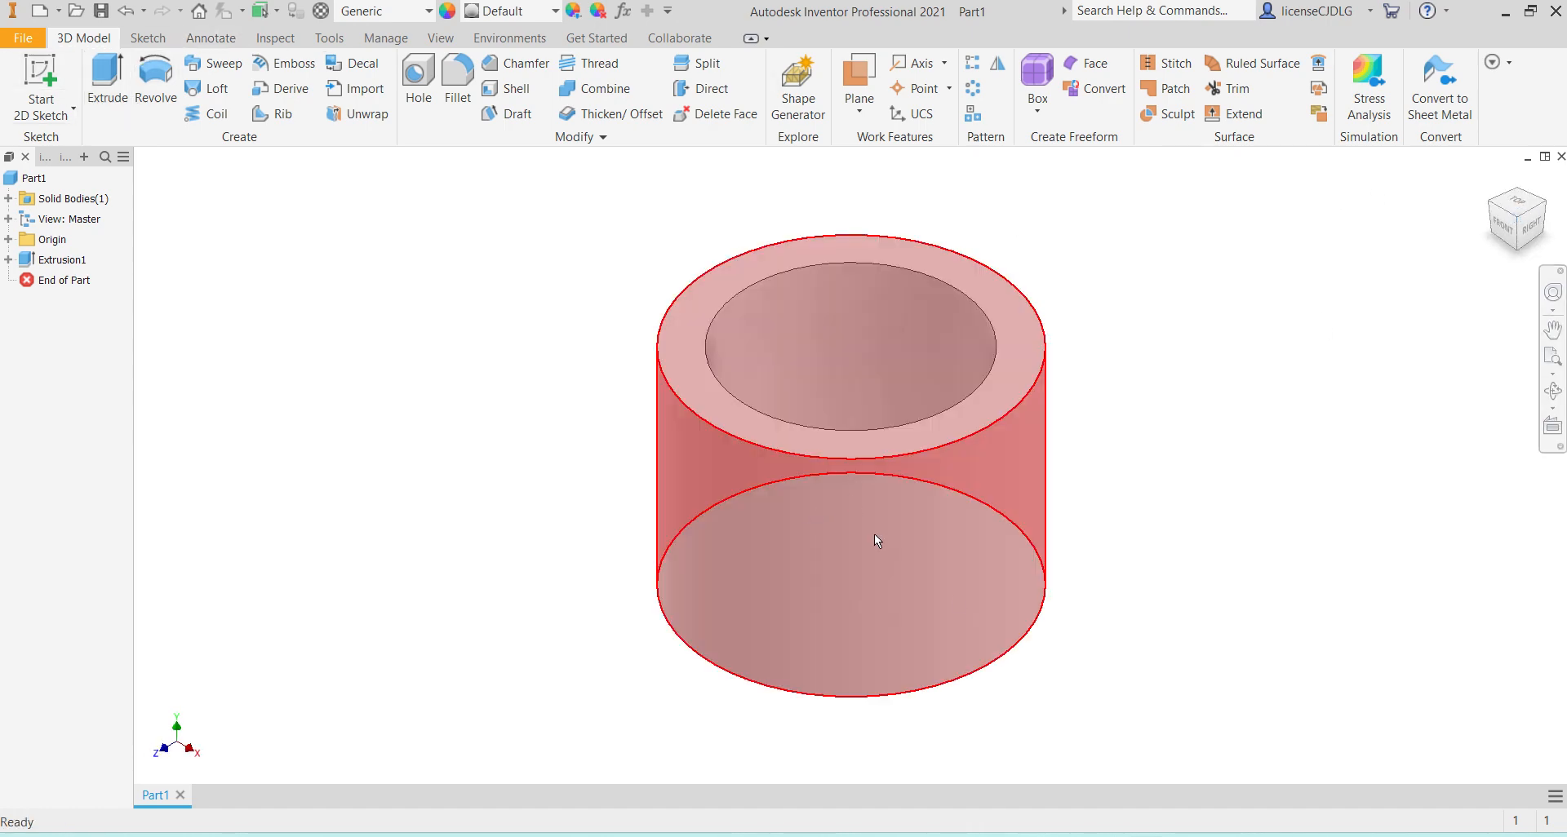
scroll(1003, 441, "down", 3)
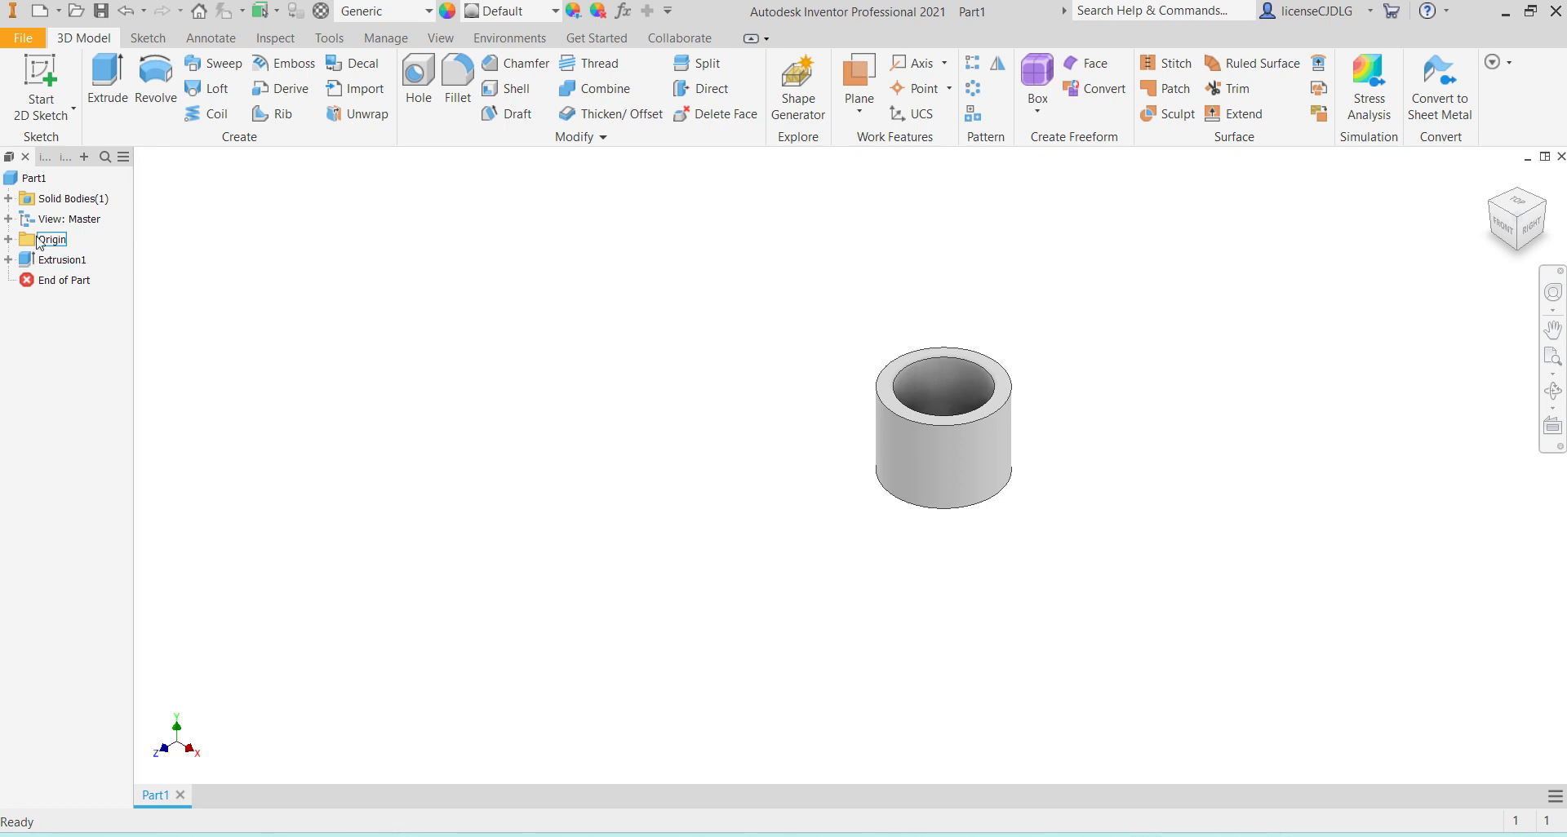
left_click(8, 239)
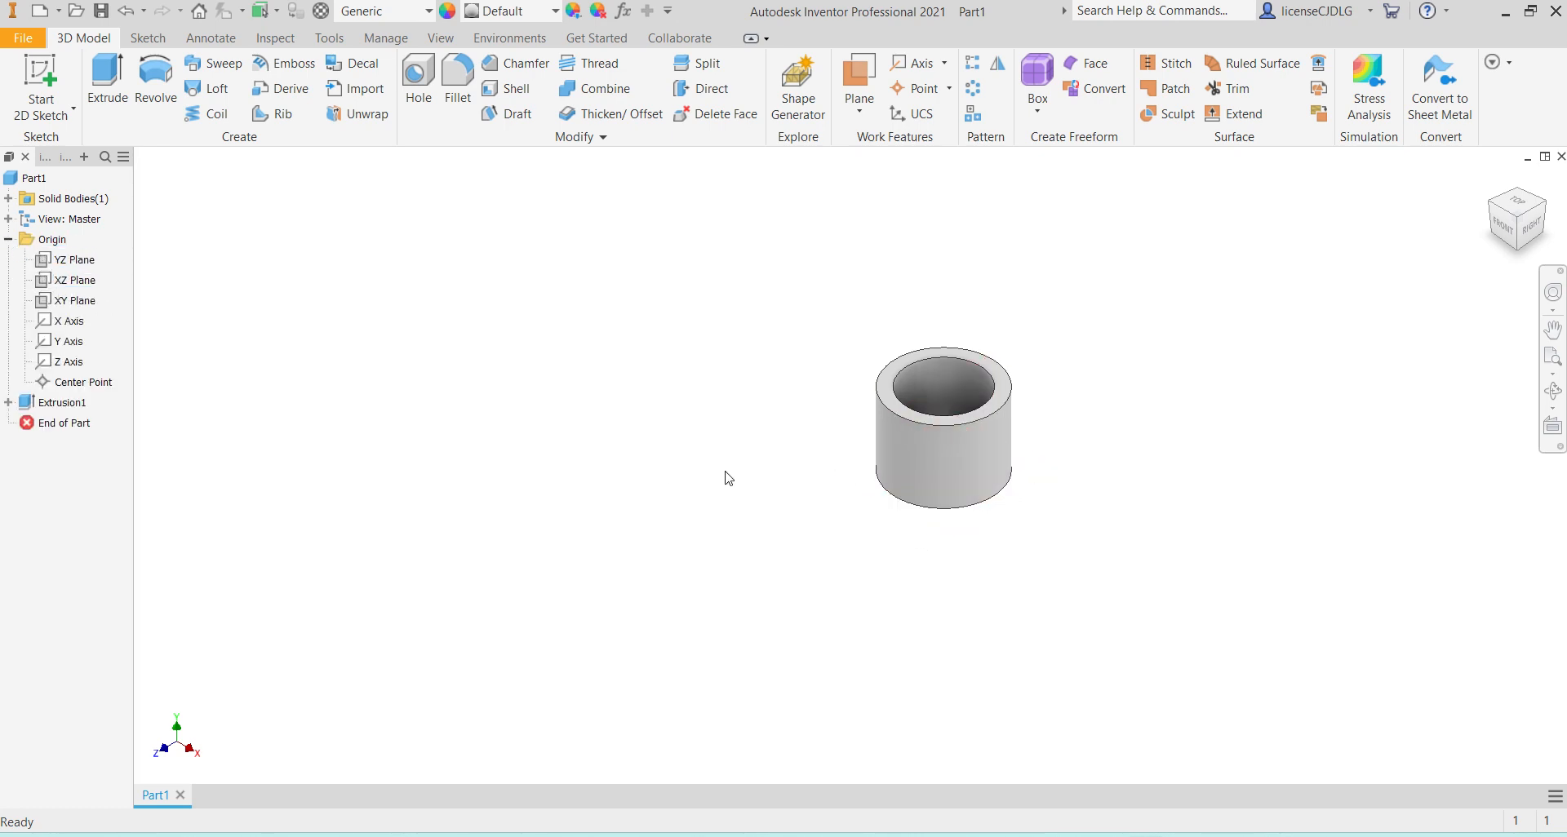
right_click(46, 283)
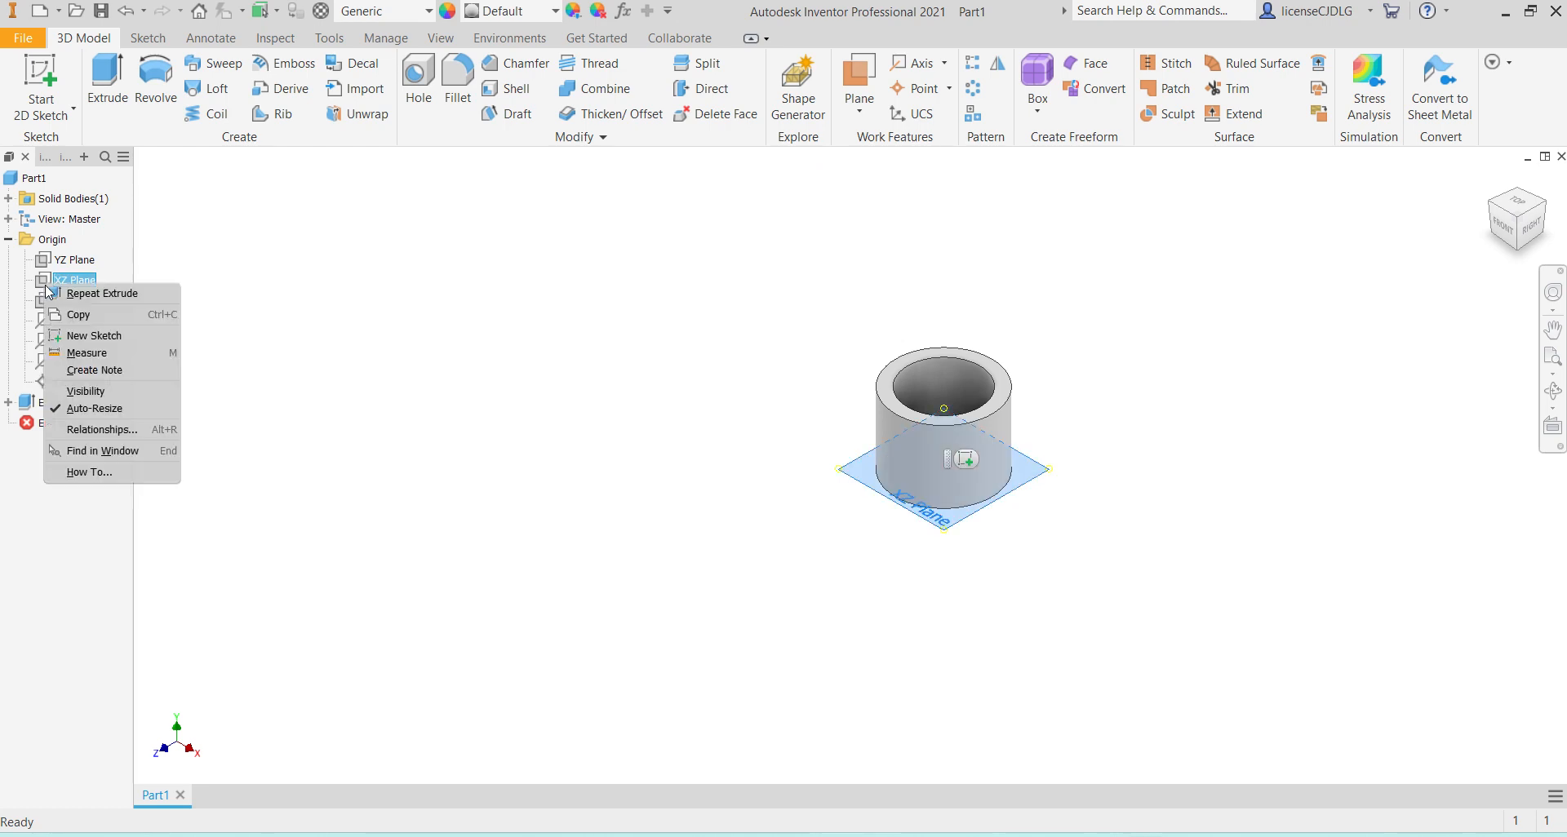
left_click(169, 393)
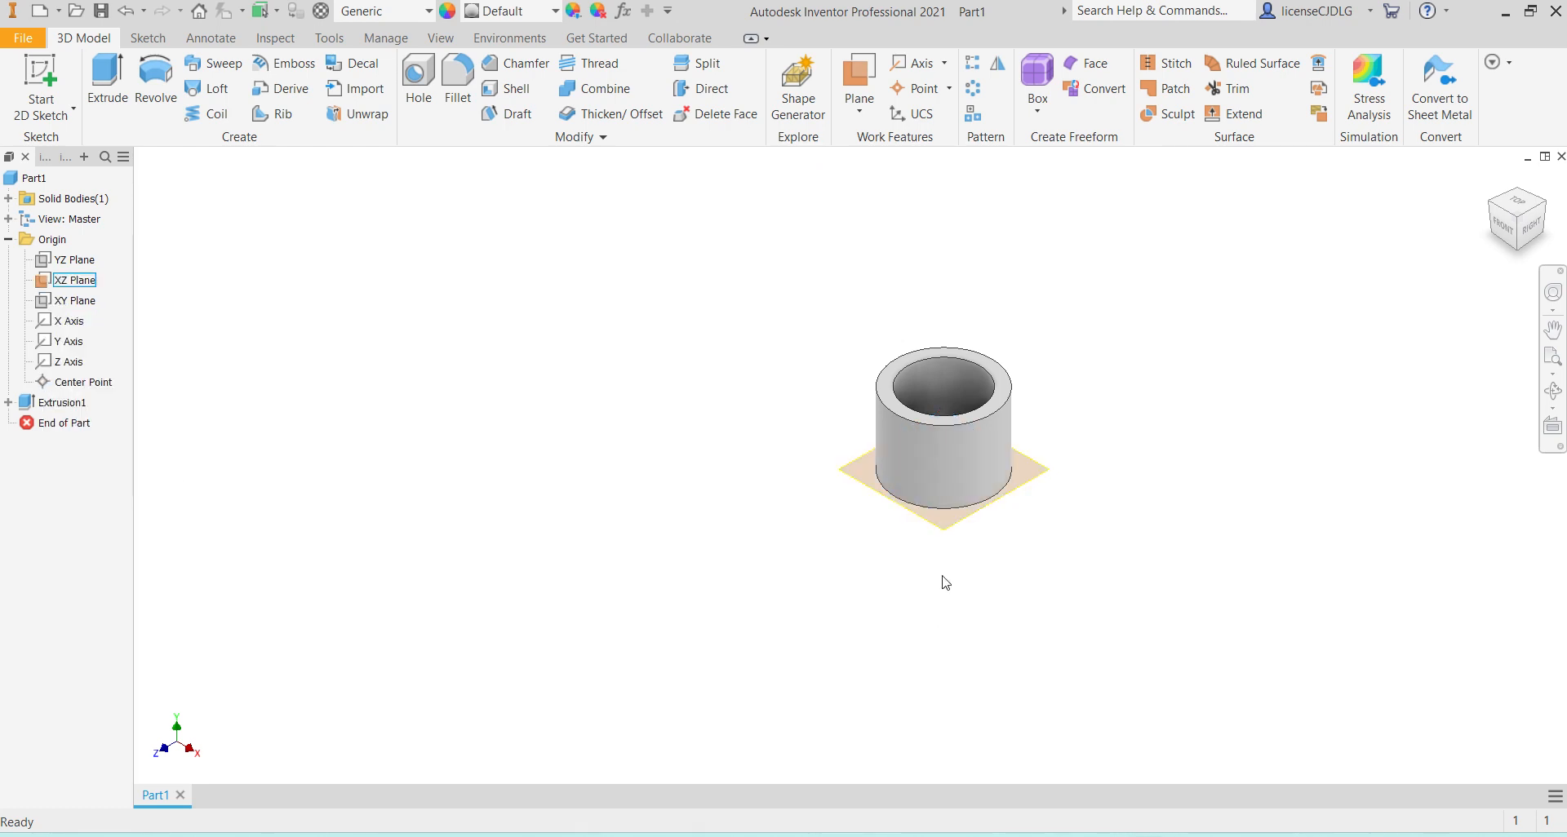
left_click(950, 527)
left_click(972, 516)
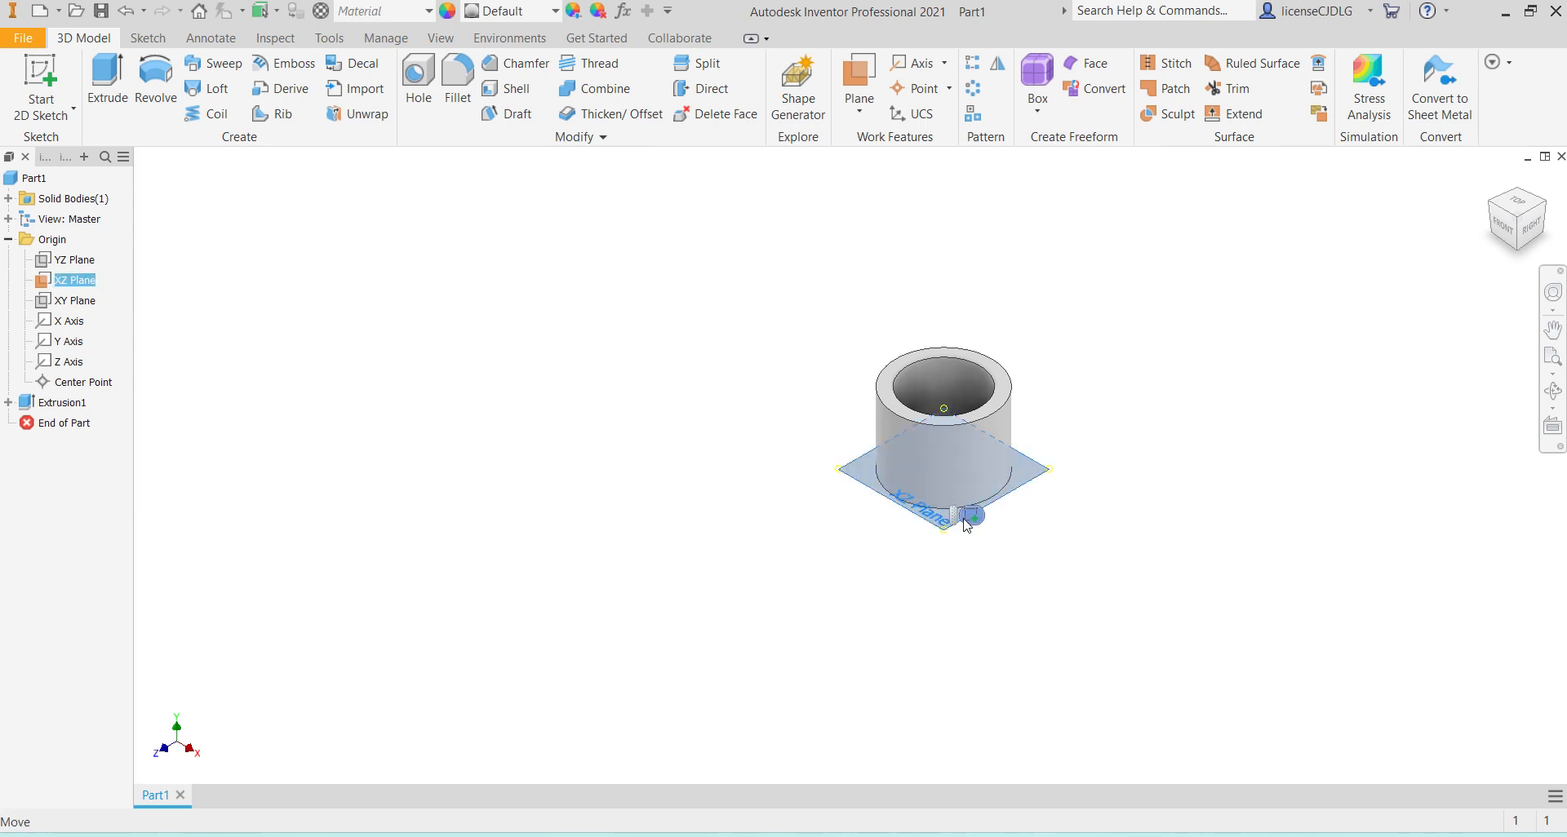
scroll(890, 685, "up", 6)
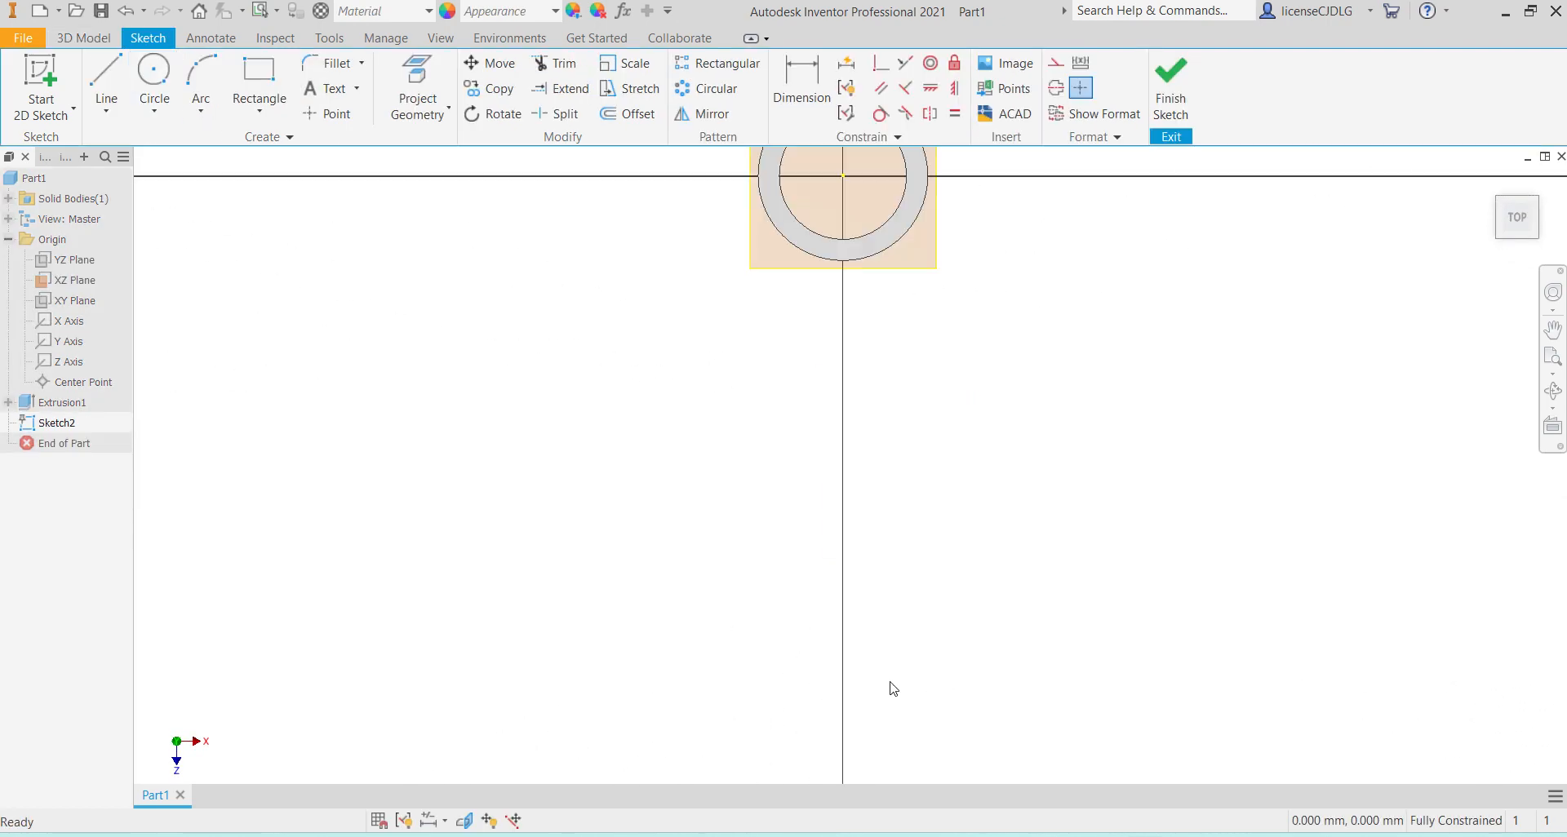
scroll(891, 685, "down", 3)
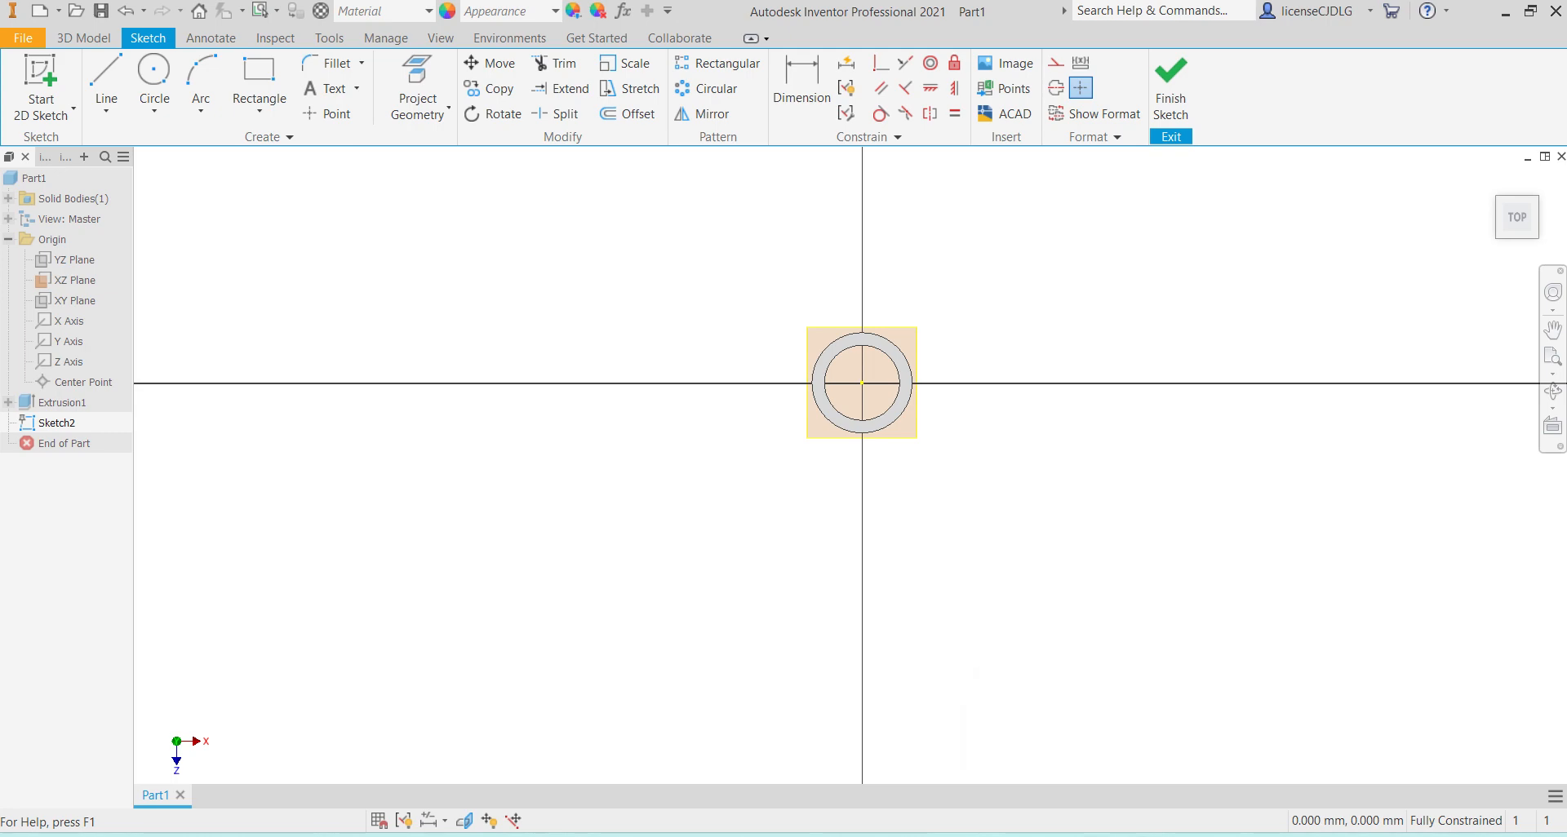
Step: Check the reference drawing and draw concentric 50 mm and 40 mm circles on the vertical axis below the ring, about 173 mm from the origin
left_click(1037, 834)
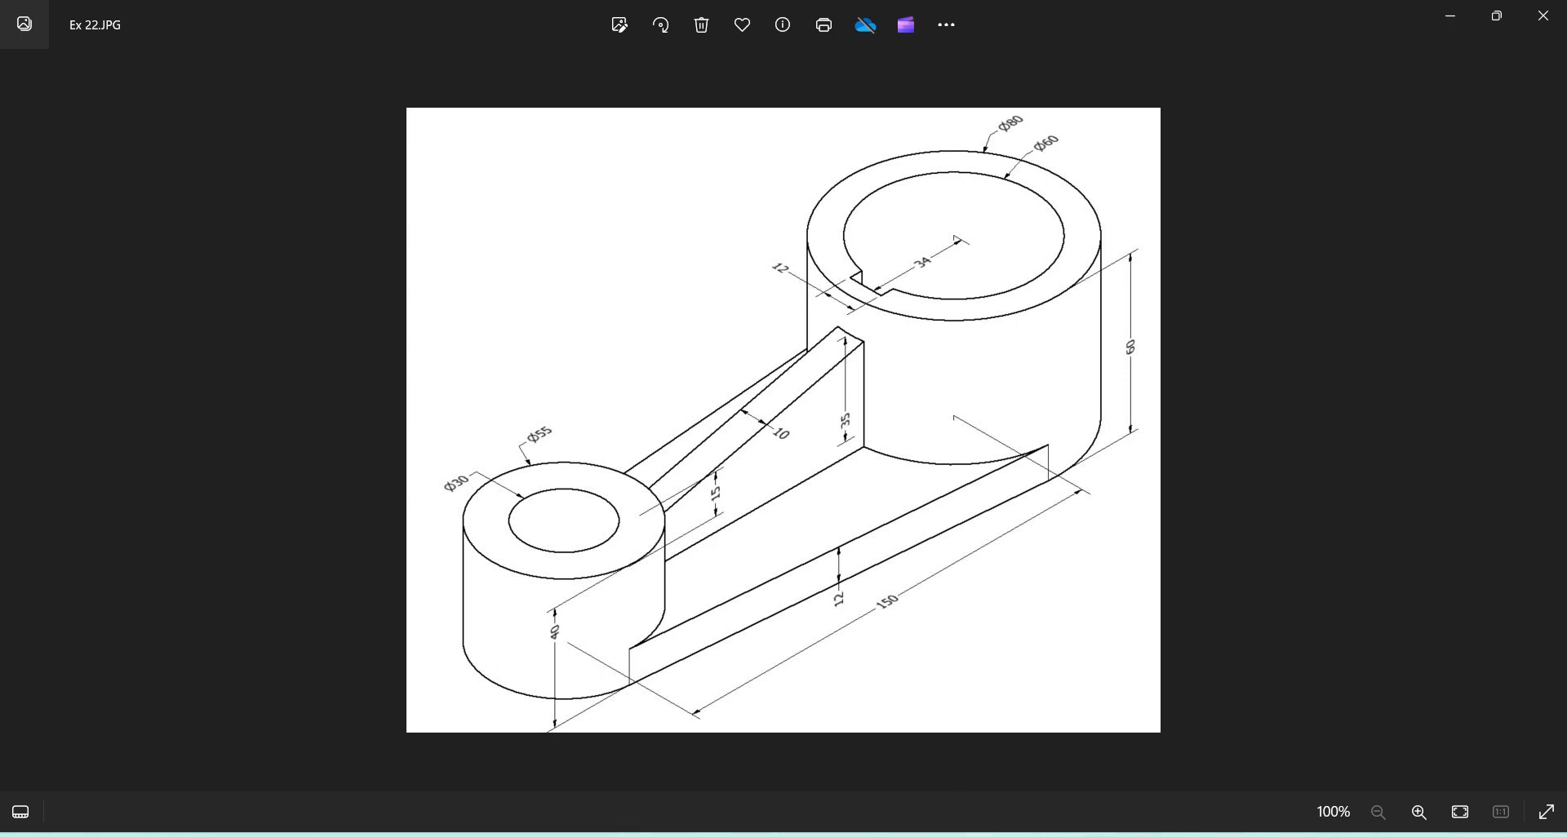
key("alt+Tab")
left_click(155, 81)
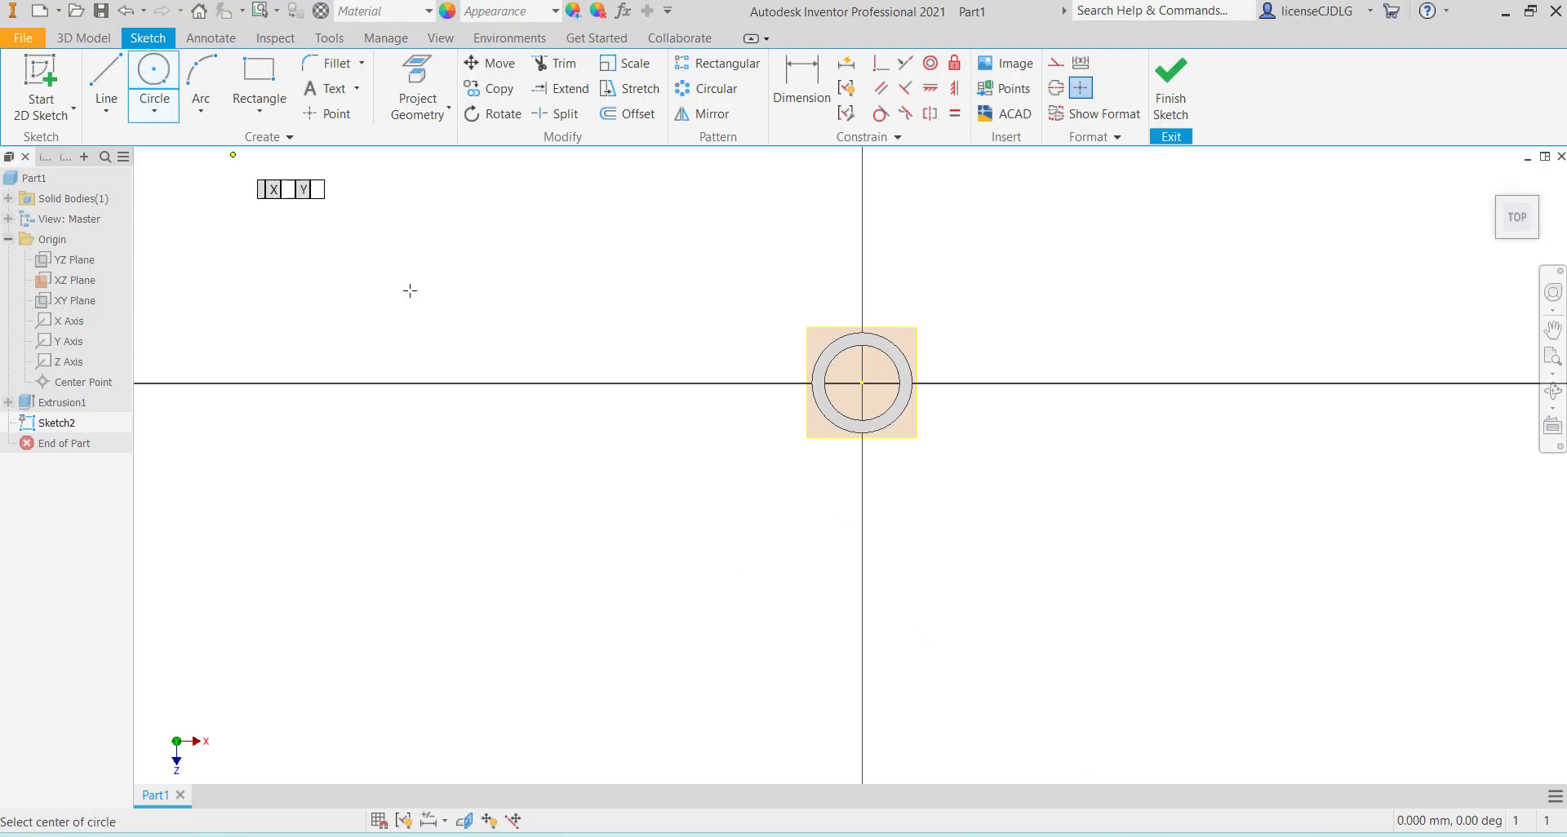
left_click(861, 599)
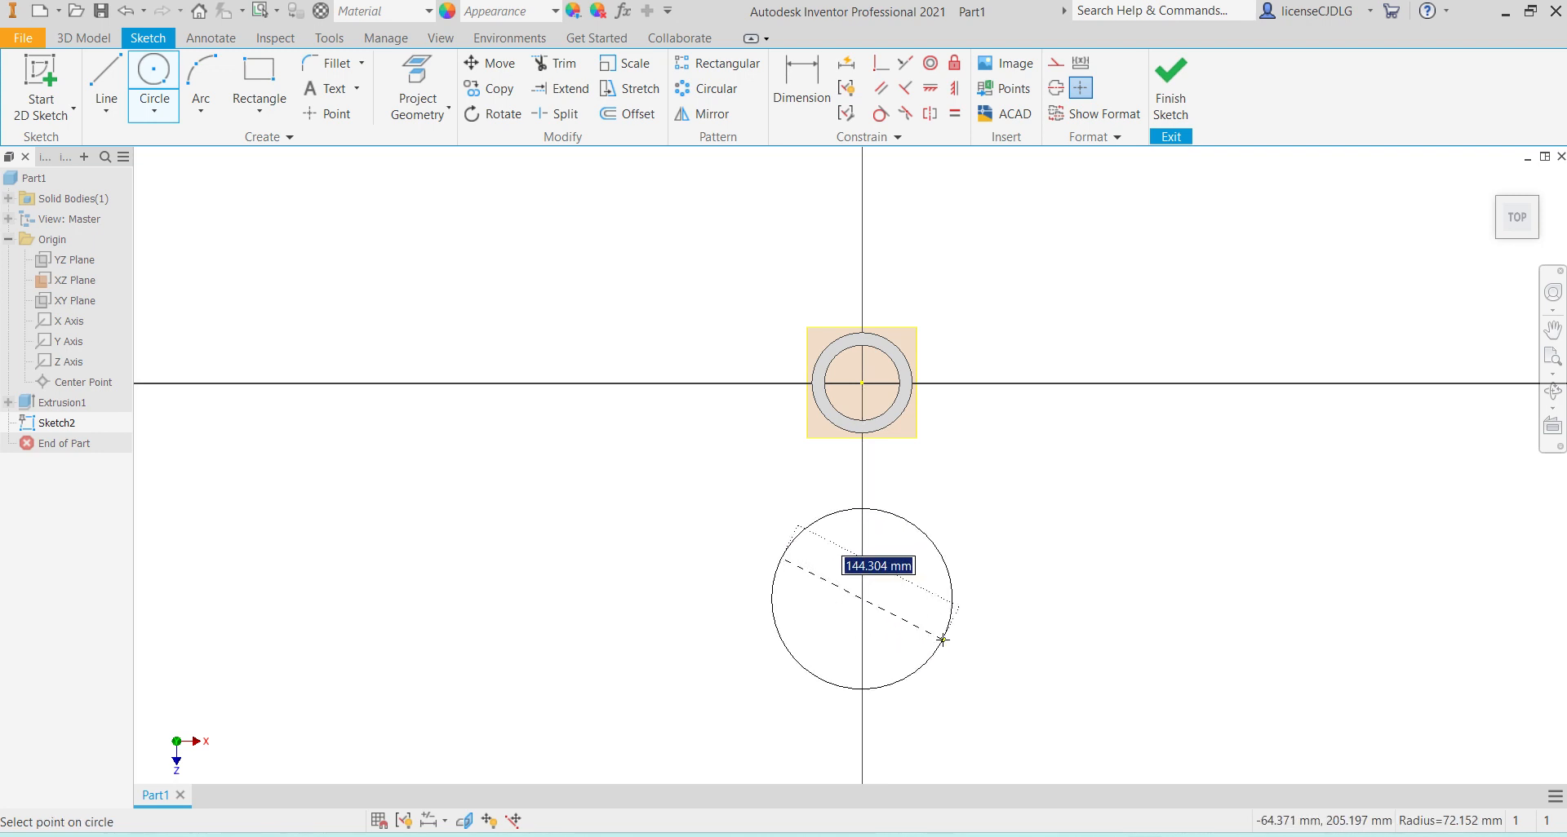
type("5")
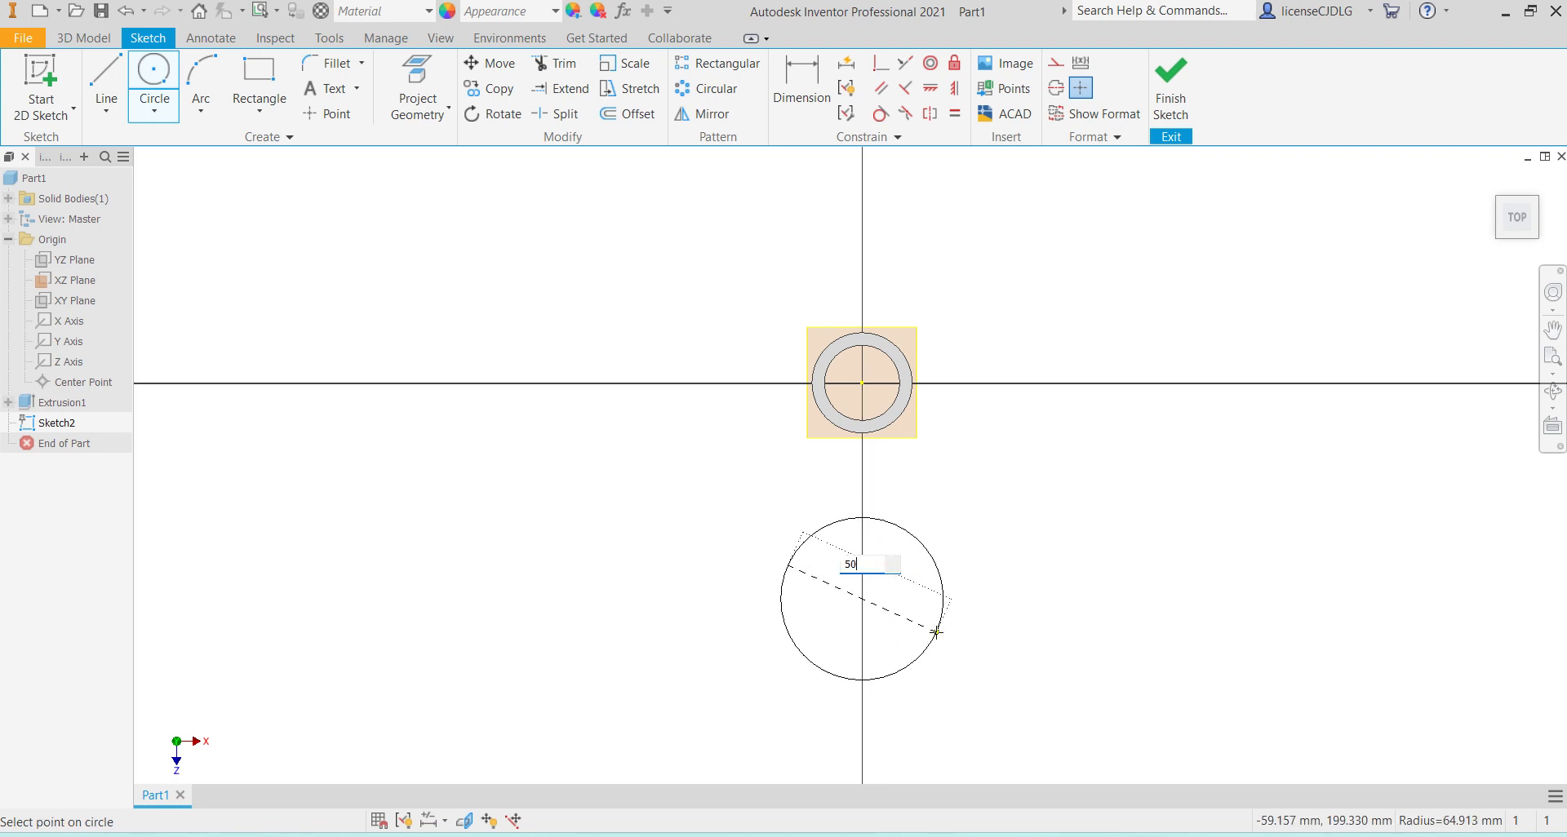
type("0")
key("Return")
scroll(833, 589, "up", 3)
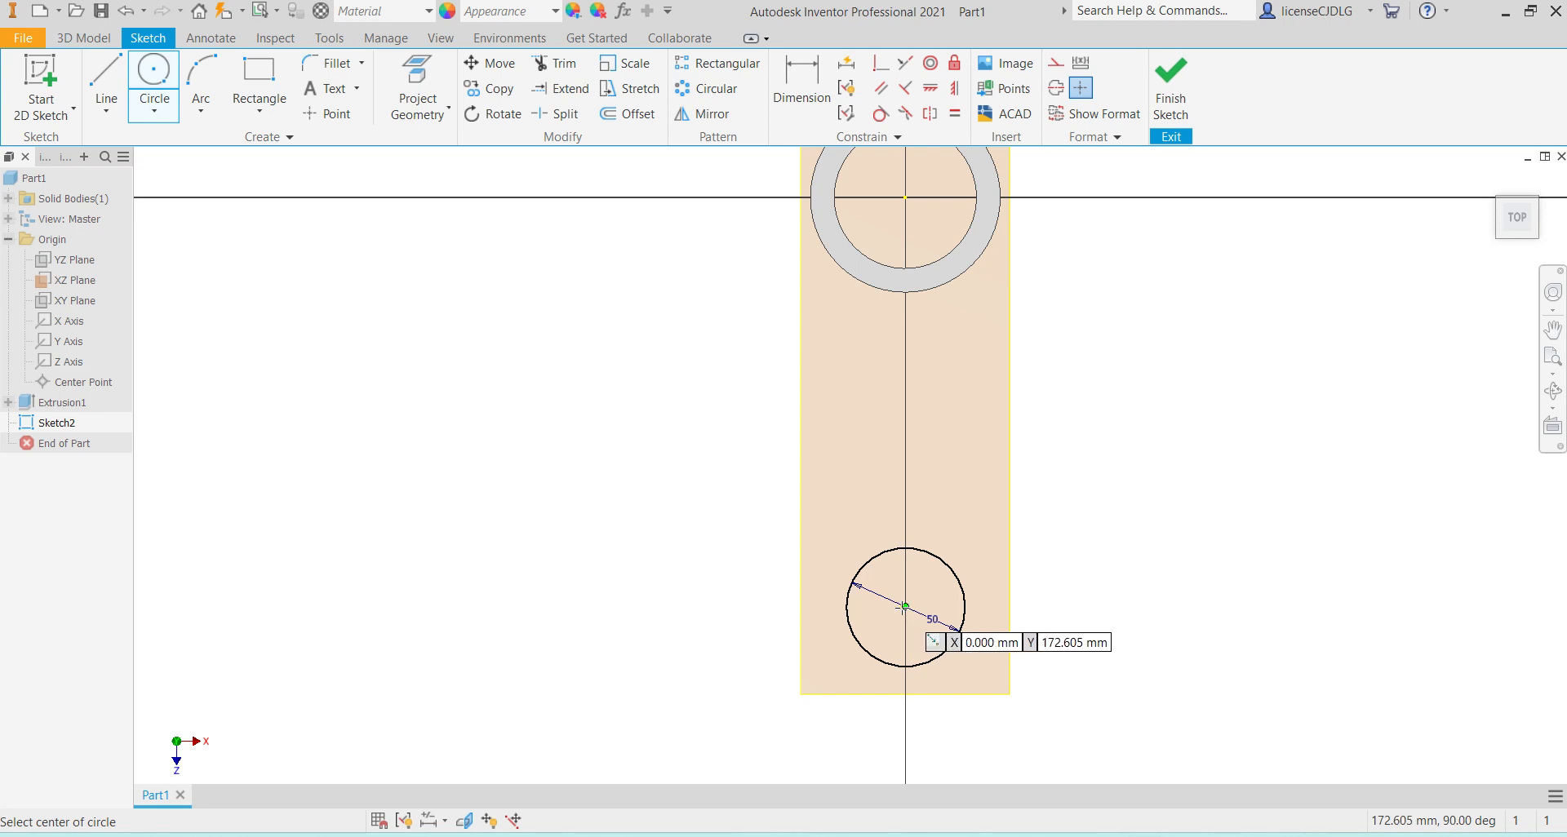
left_click(905, 606)
type("40")
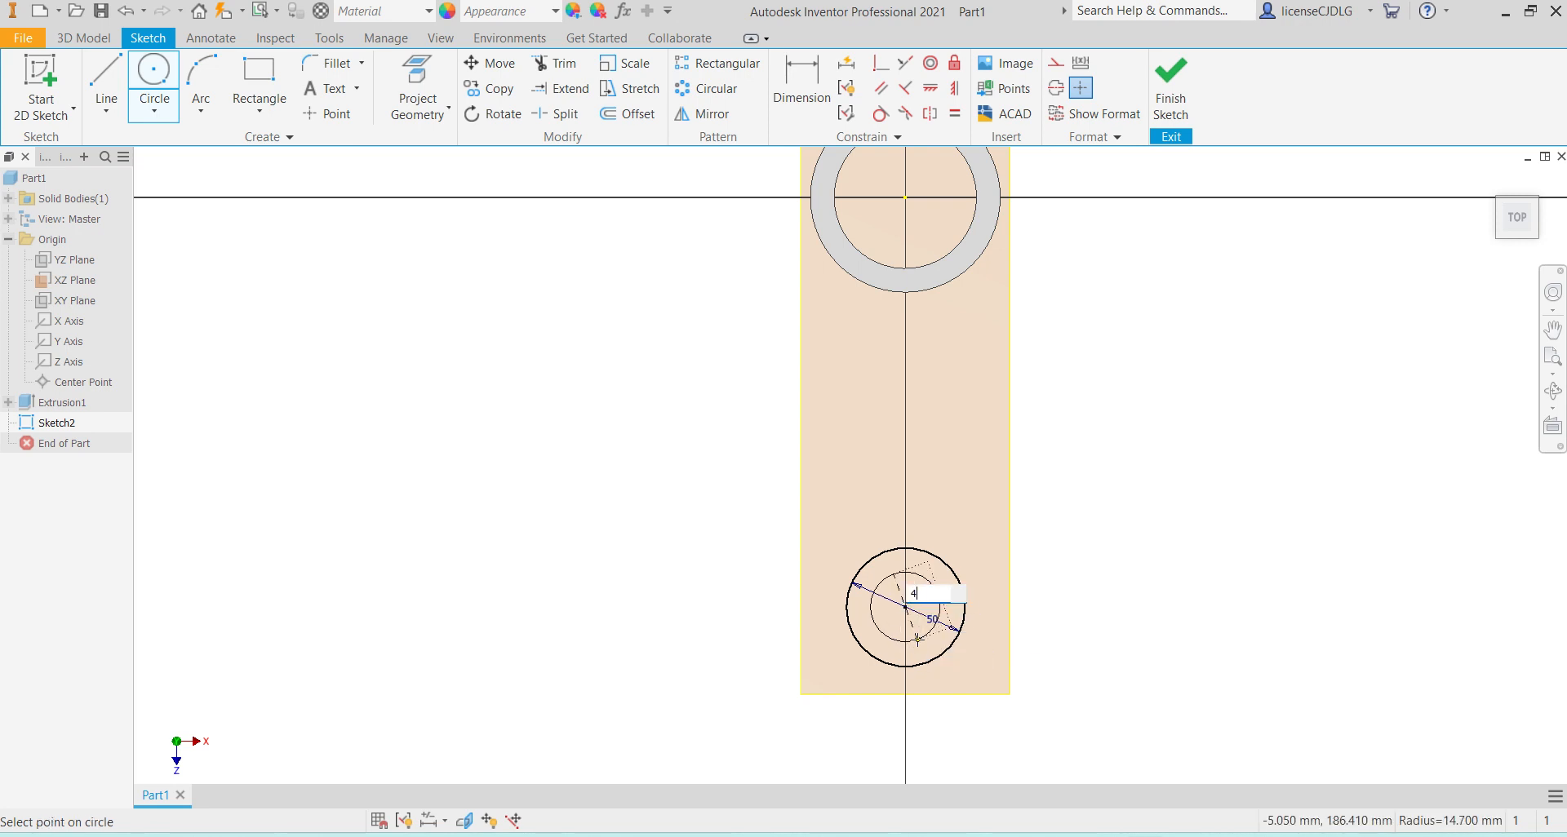
key("Return")
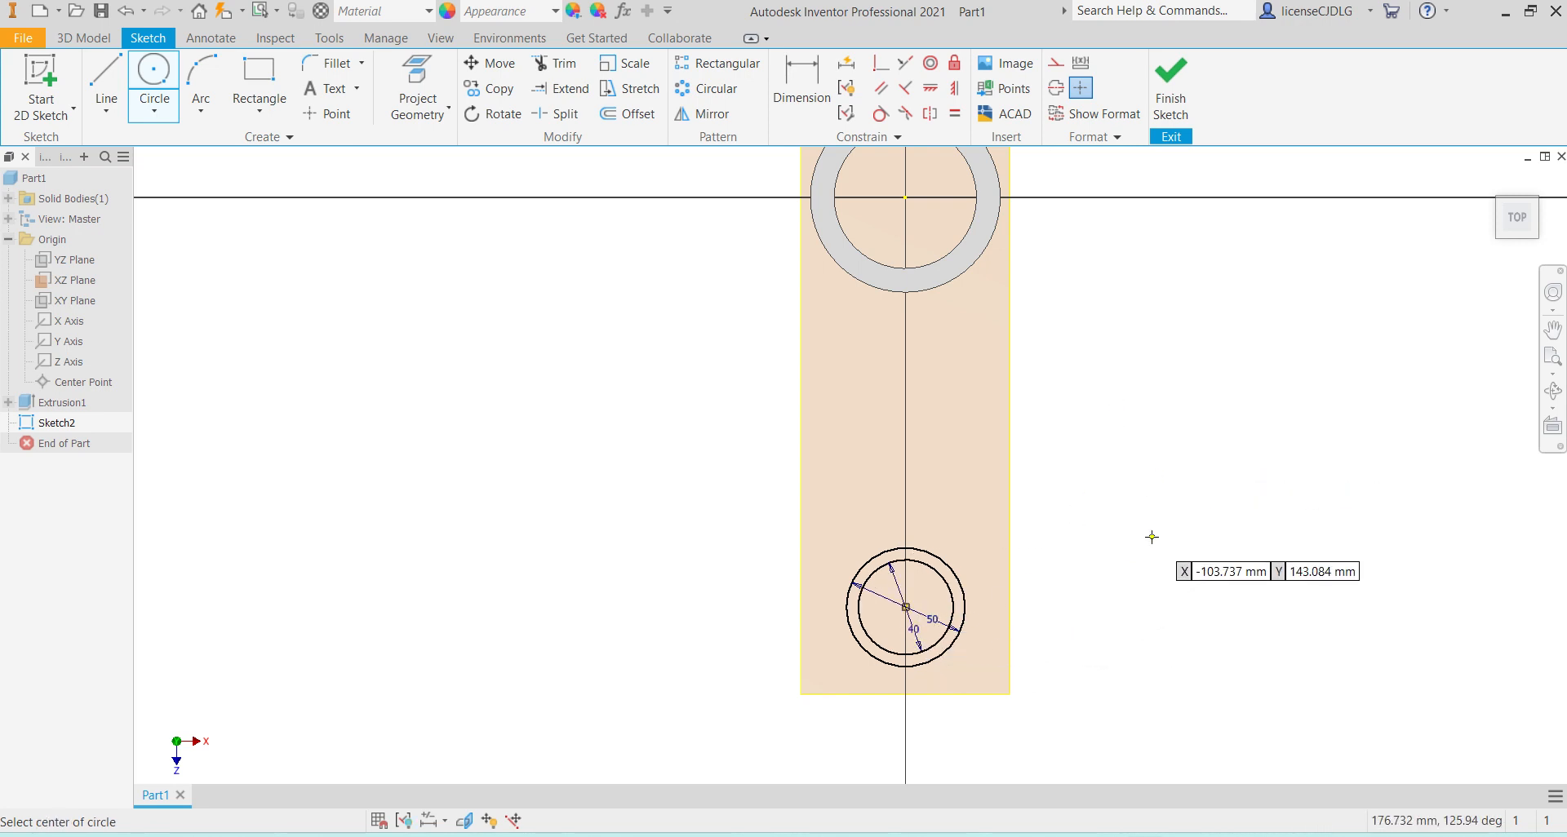
Step: Recheck the reference drawing and set the small circles' outer diameter to 55 mm and inner diameter to 30 mm
left_click(1158, 836)
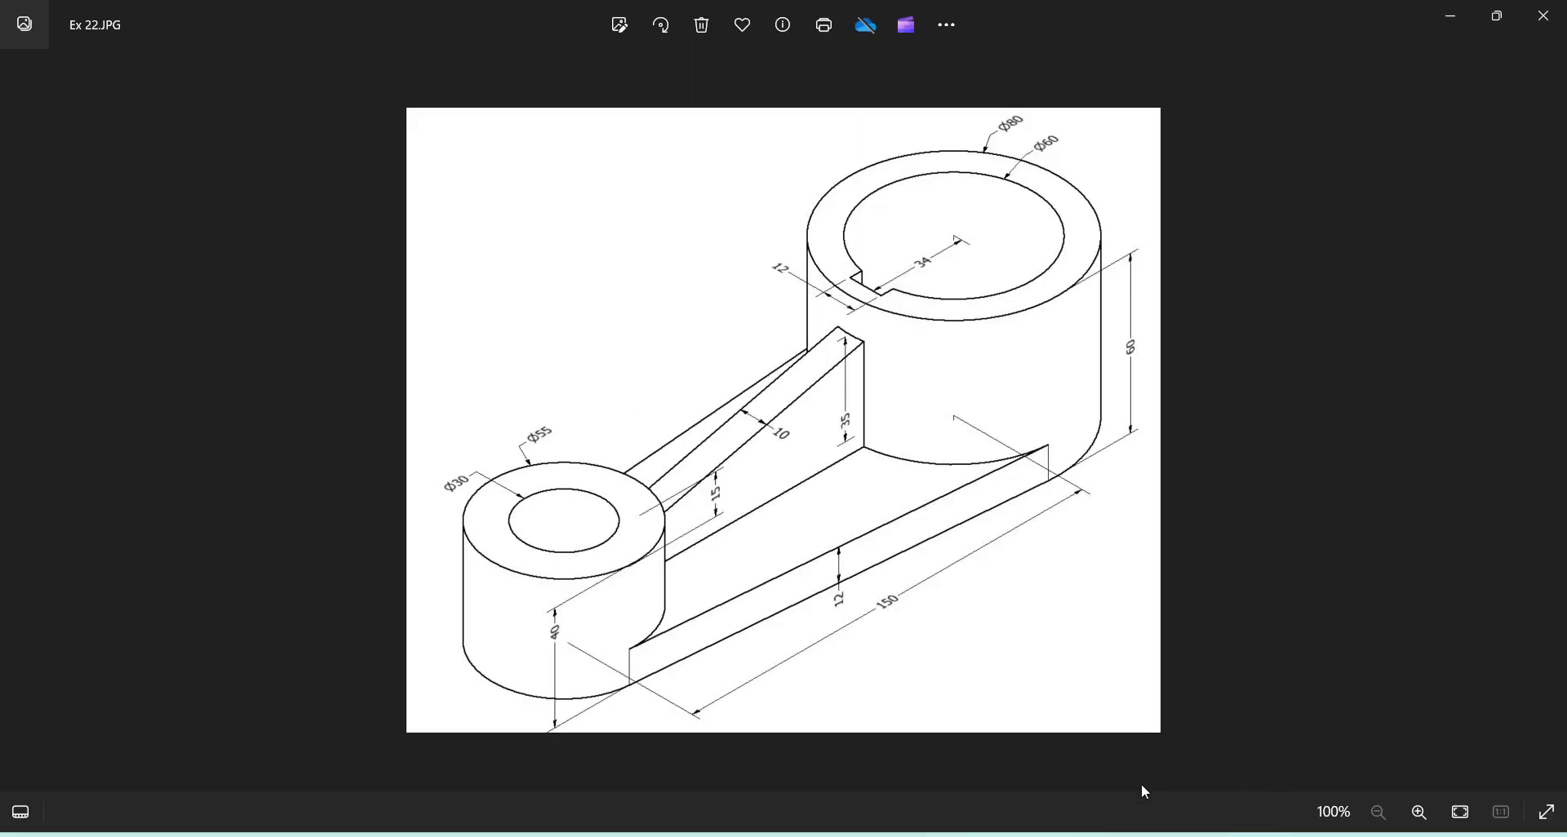
left_click(1159, 835)
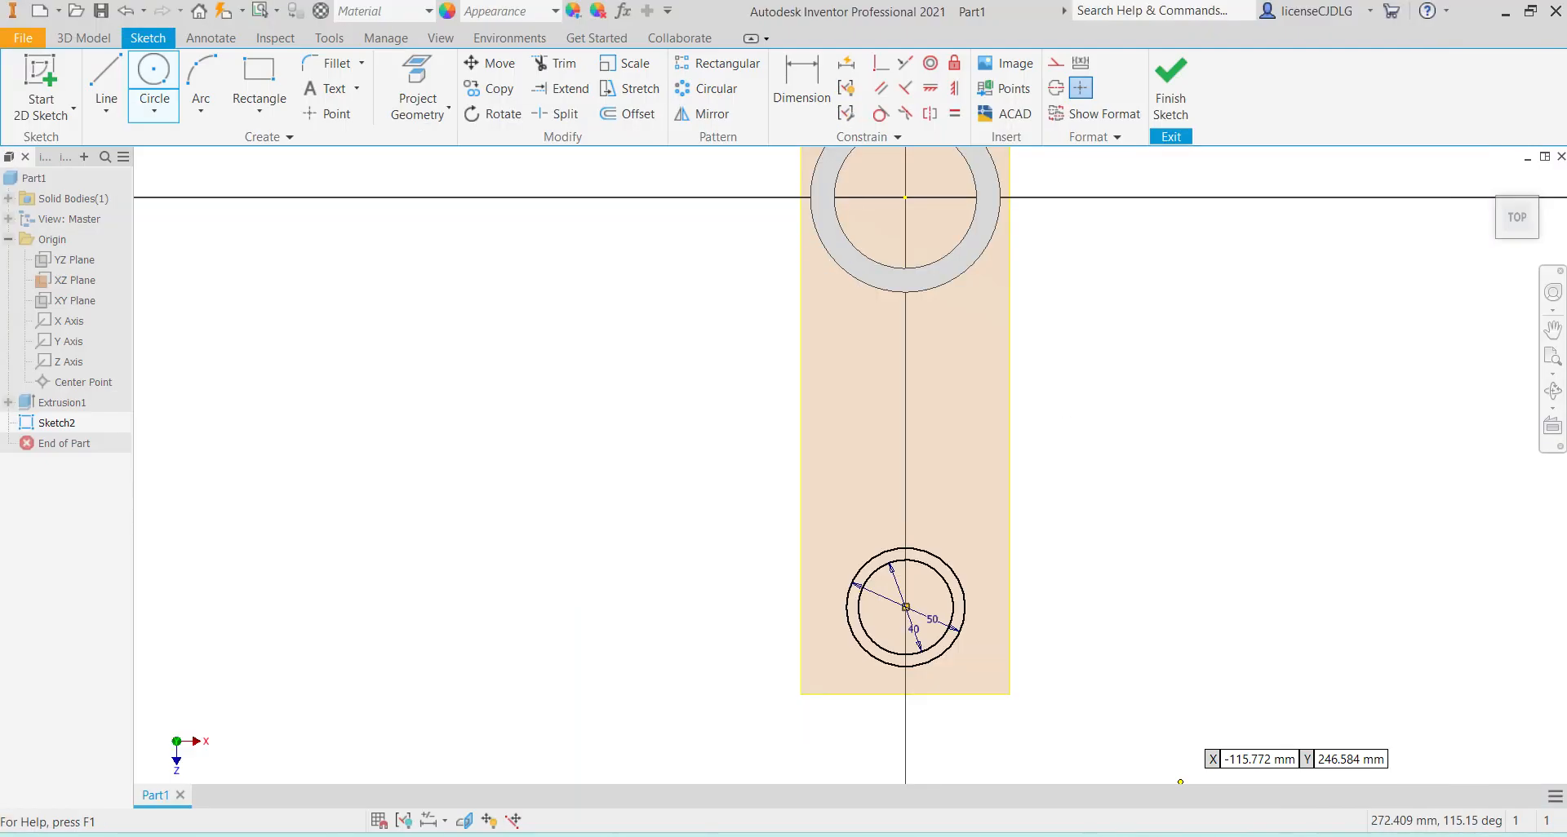
key("Escape")
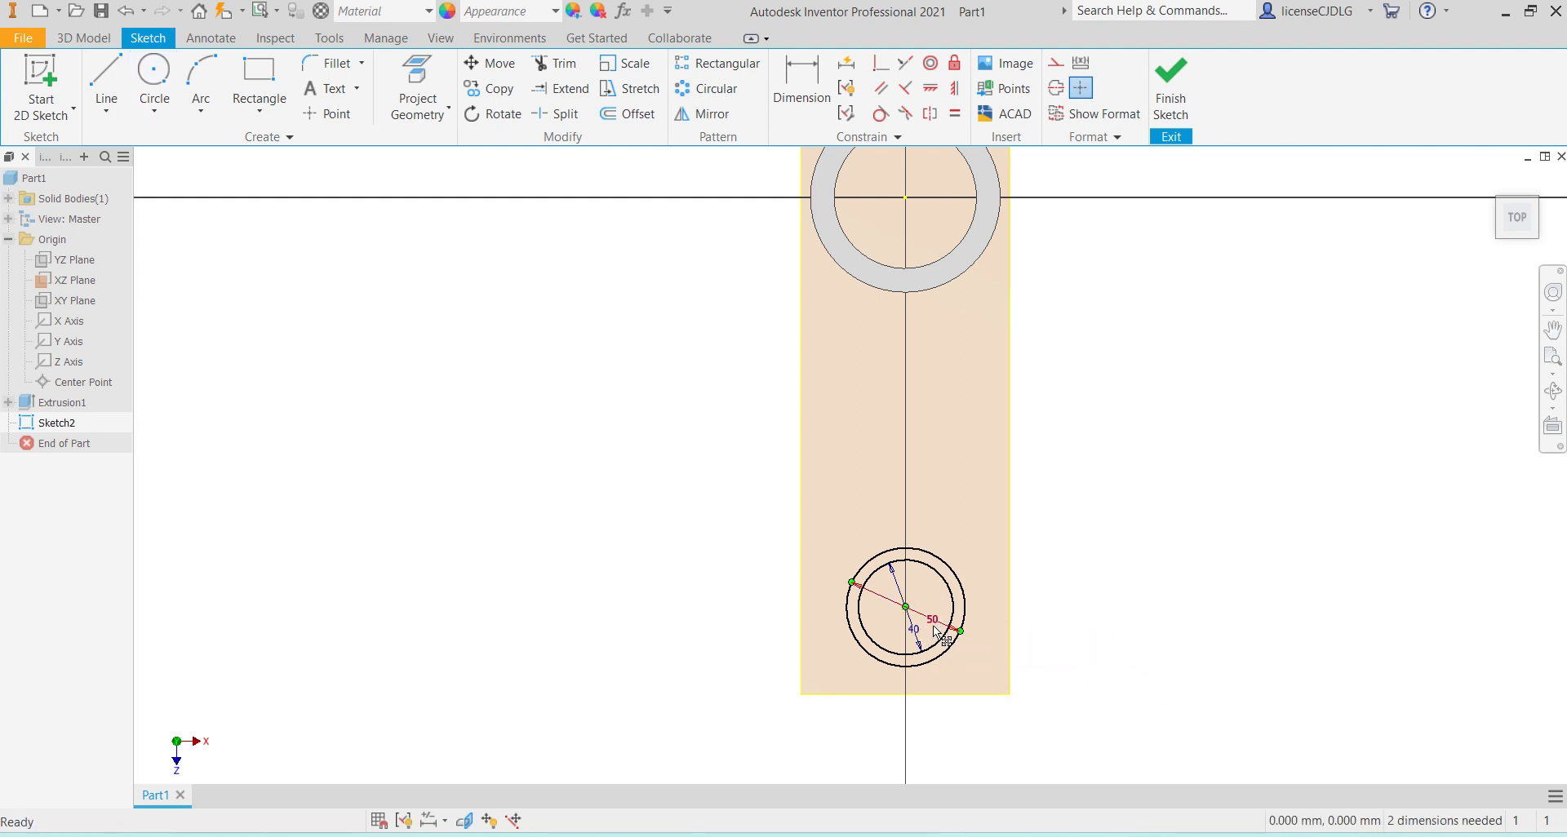
double_click(932, 620)
type("5")
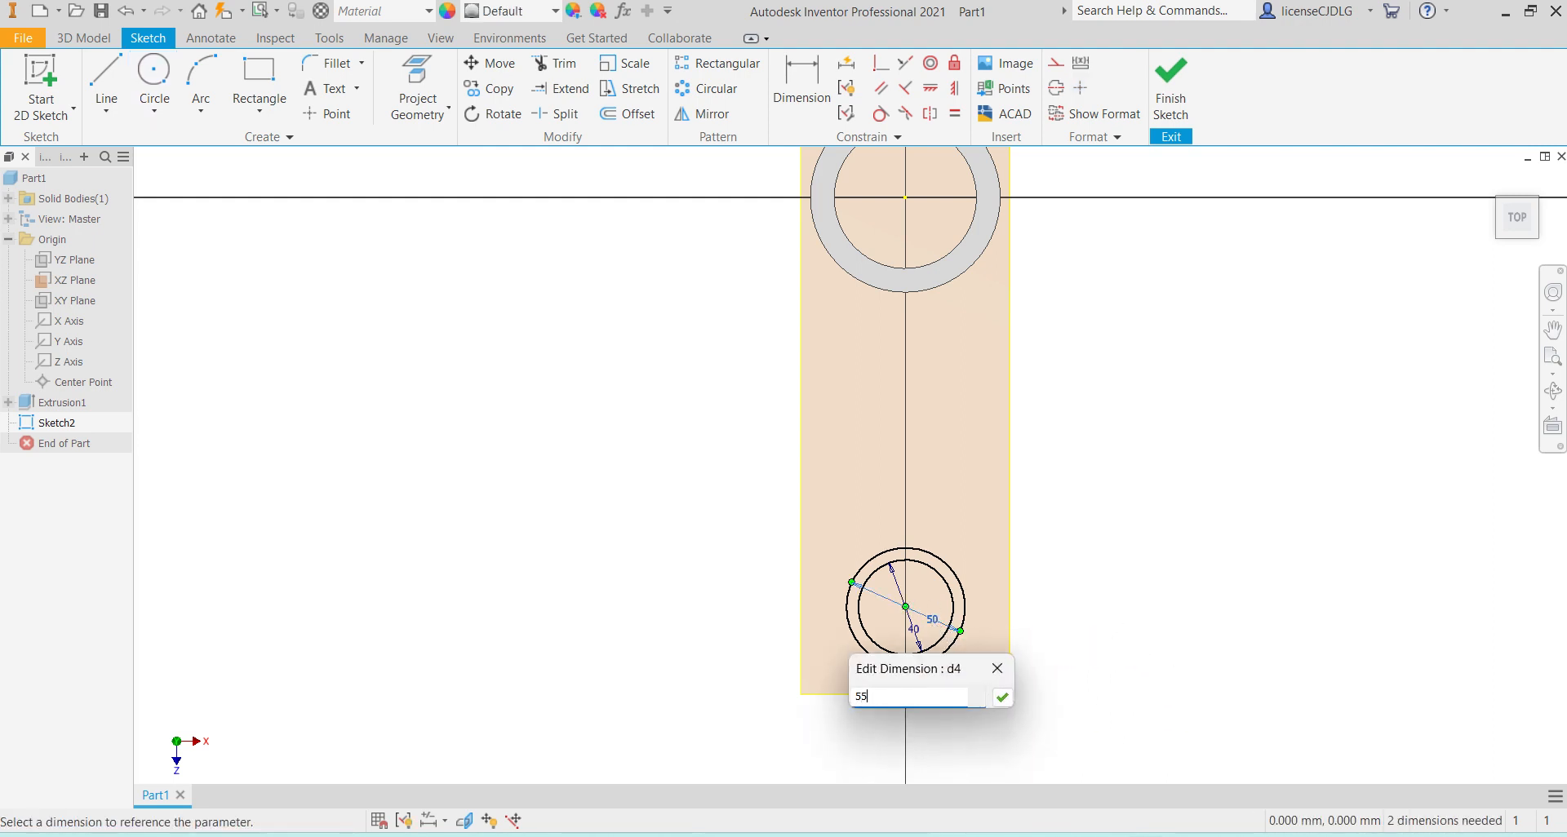
type("5")
key("Return")
double_click(910, 633)
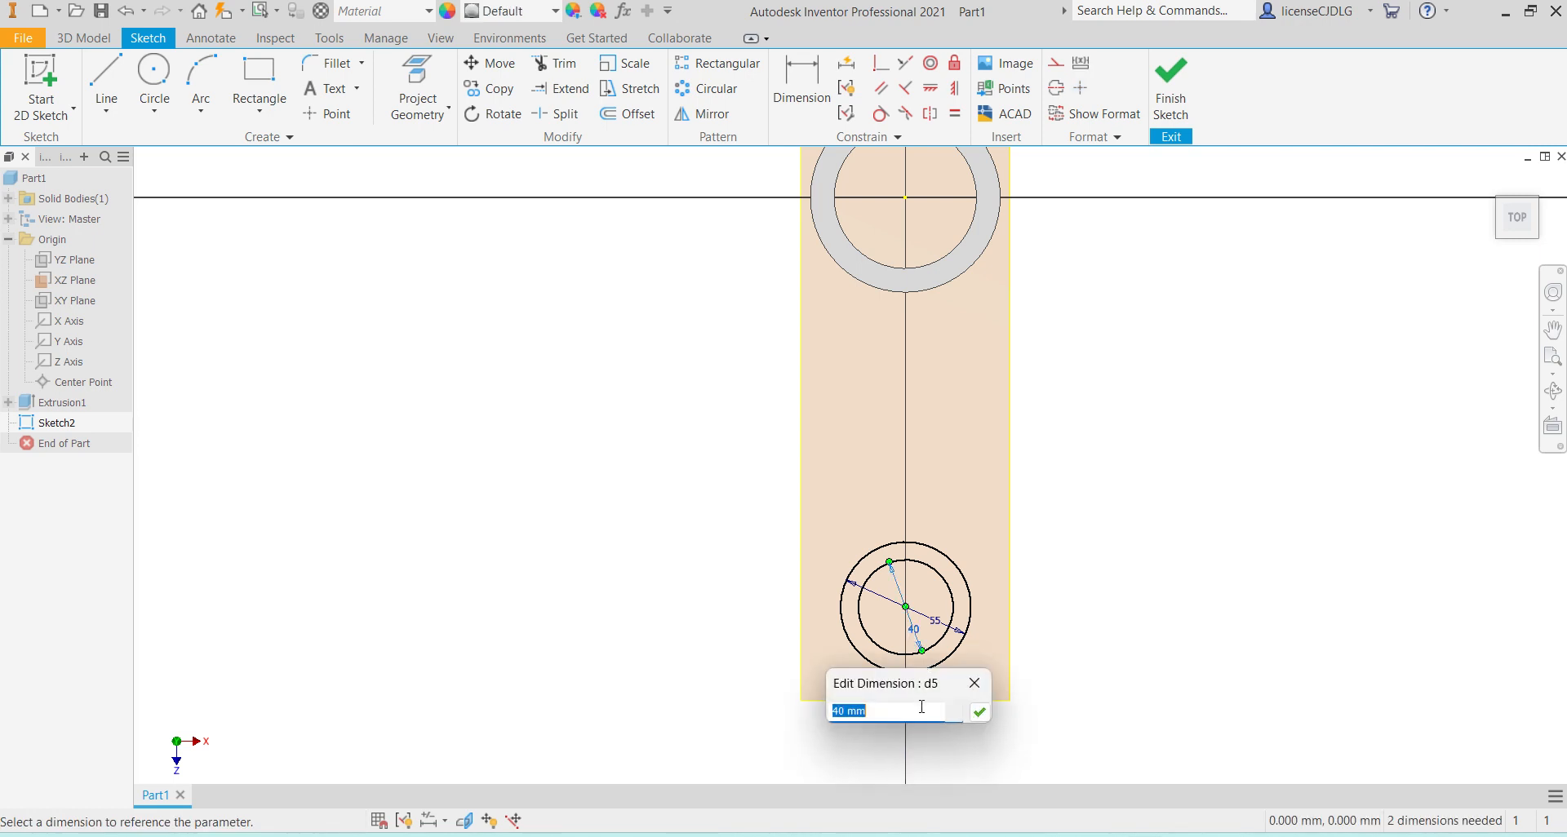
type("30")
key("Return")
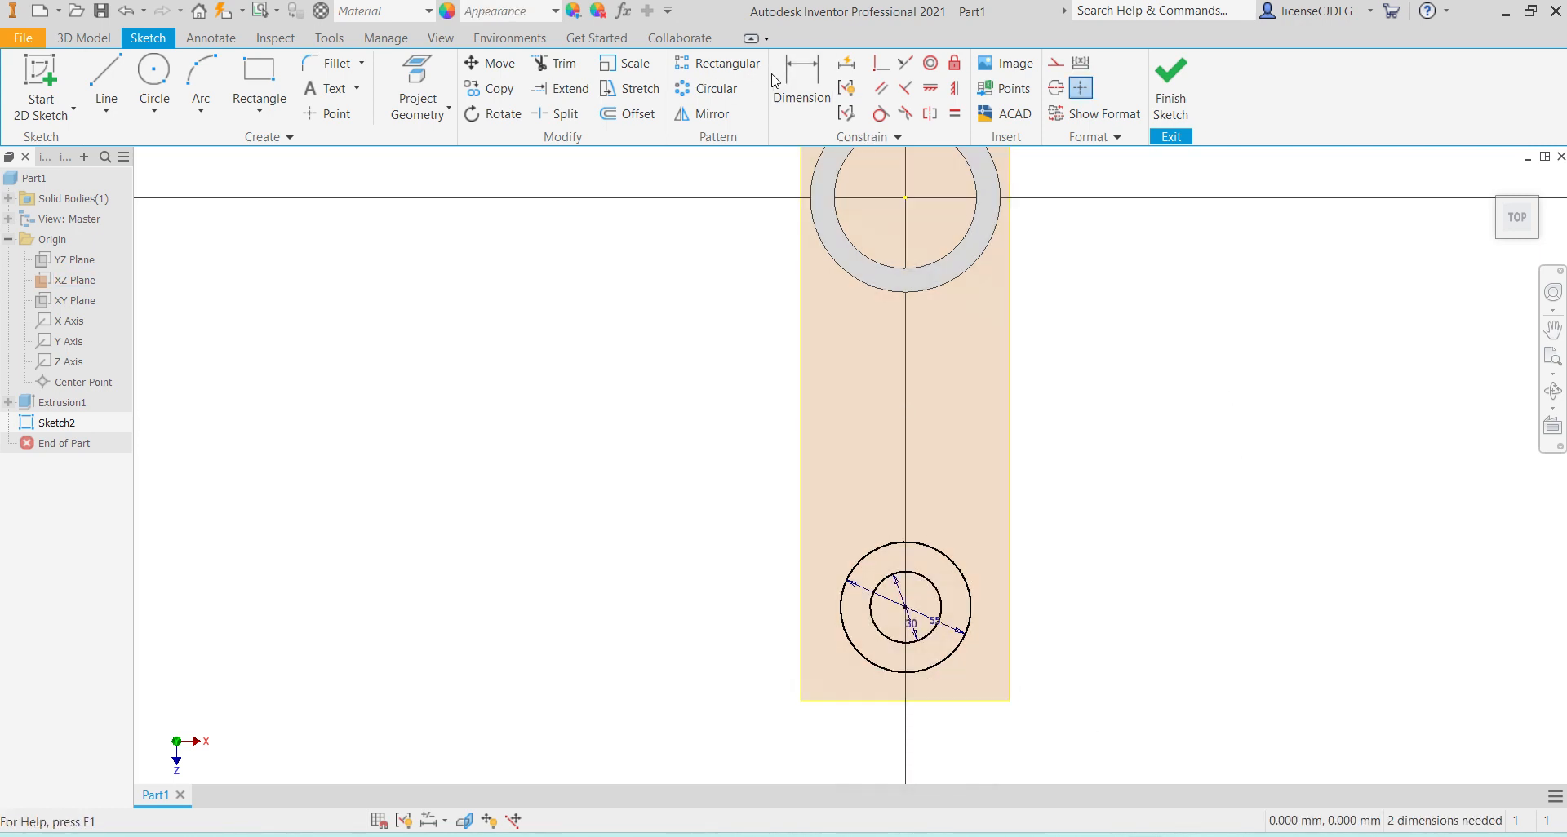
Step: Check the reference drawing, dimension the distance from the origin to the small circles' centre as 150 mm, and finish the sketch
left_click(820, 114)
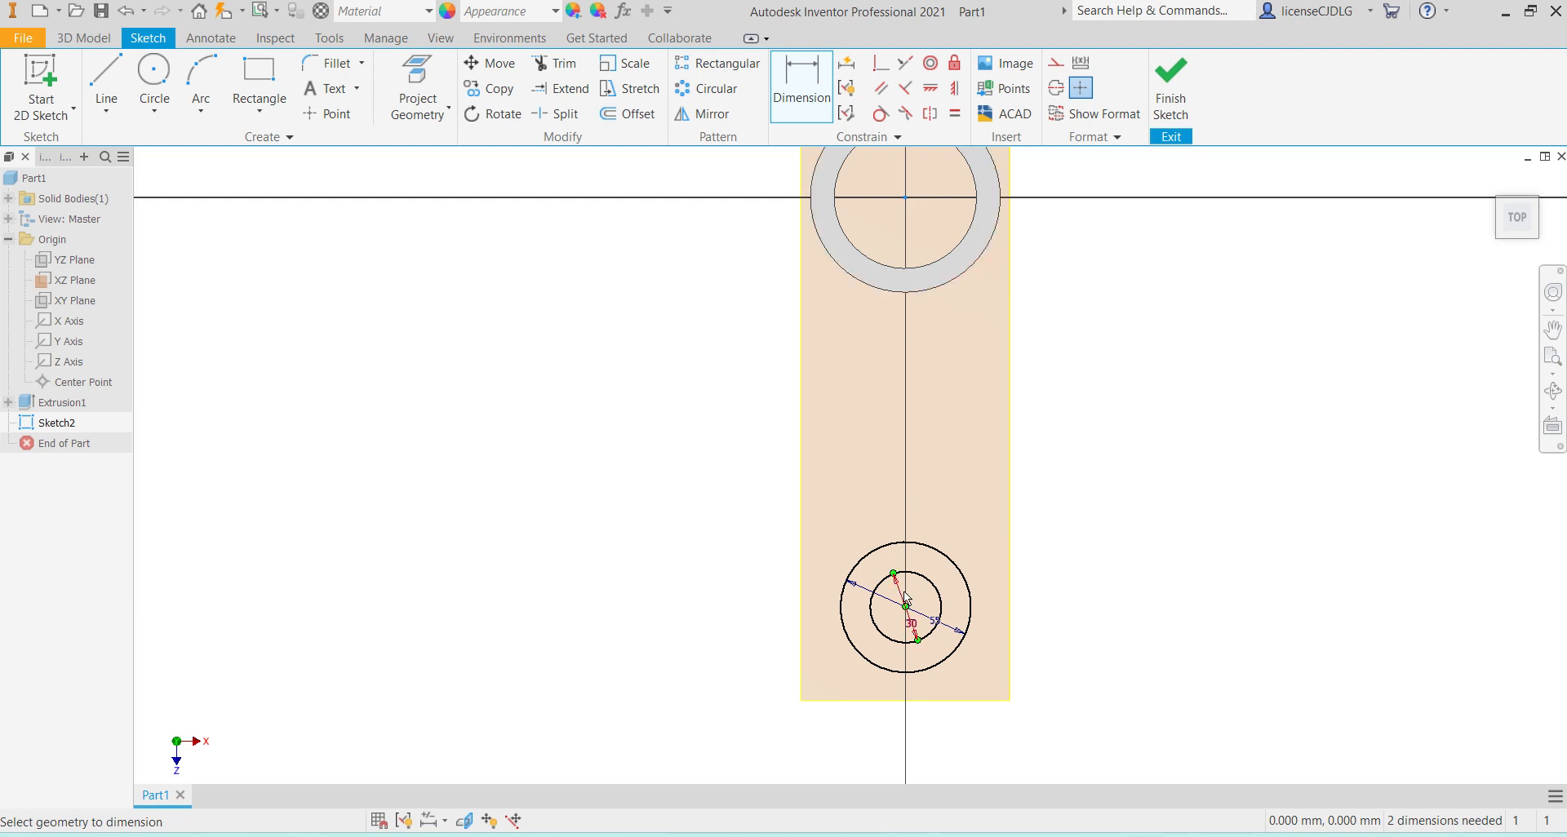
left_click(970, 562)
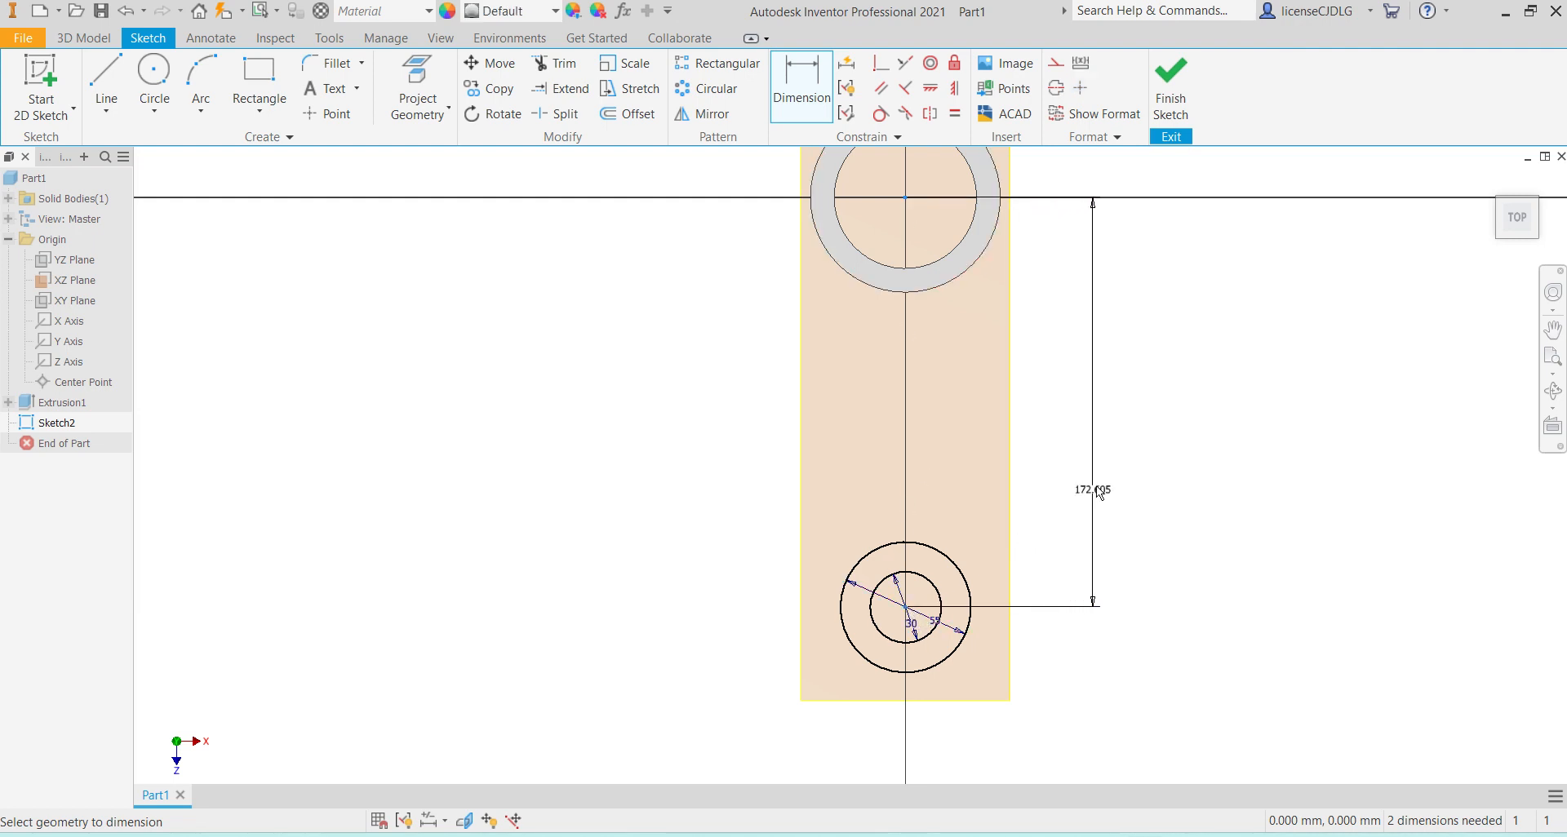
left_click(1097, 490)
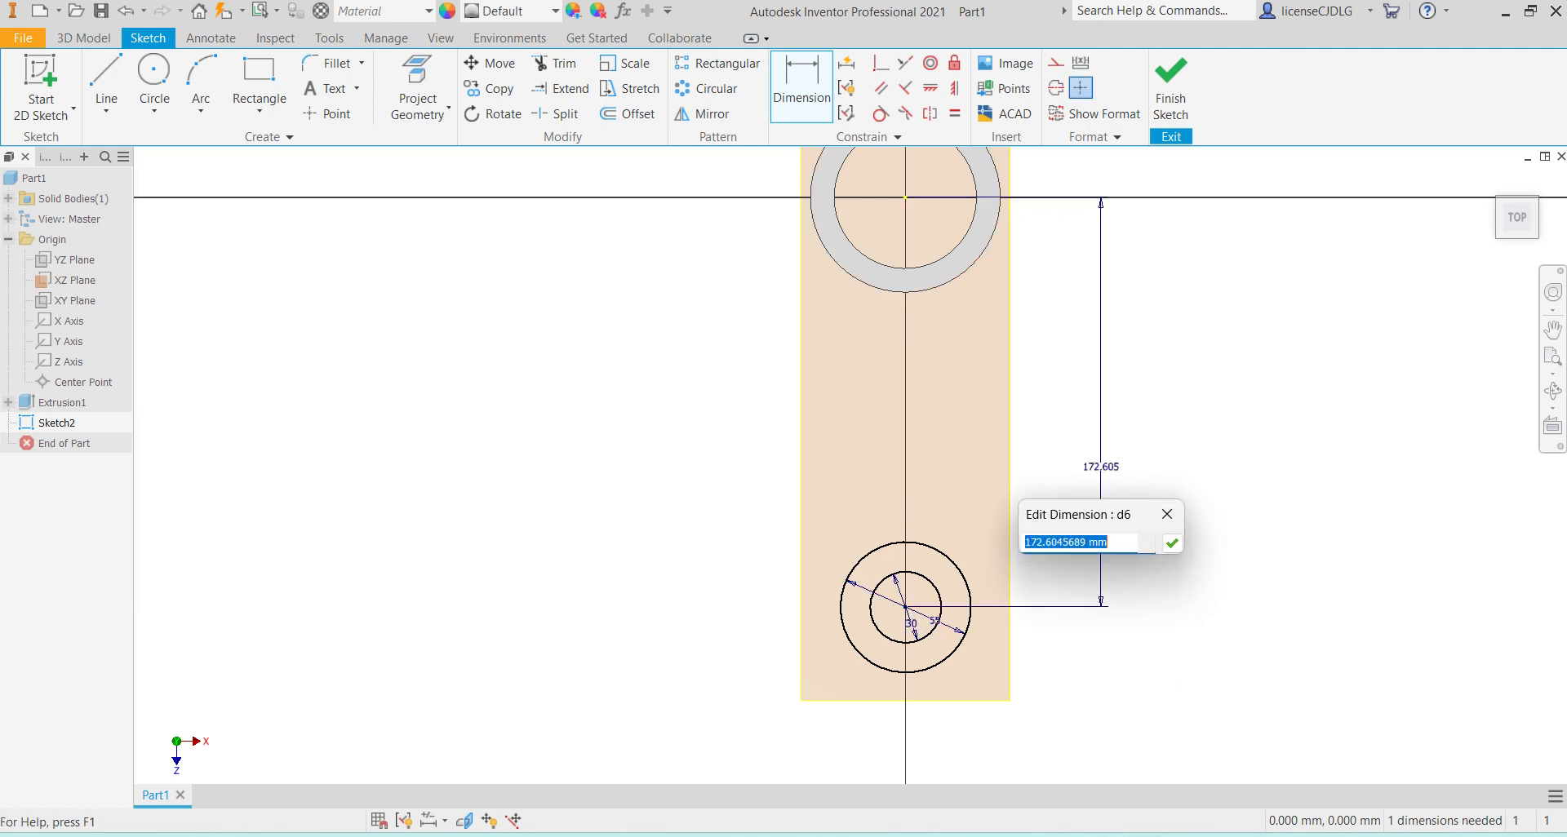
key("alt+Tab")
left_click(1136, 836)
type("150")
key("Return")
left_click(1170, 90)
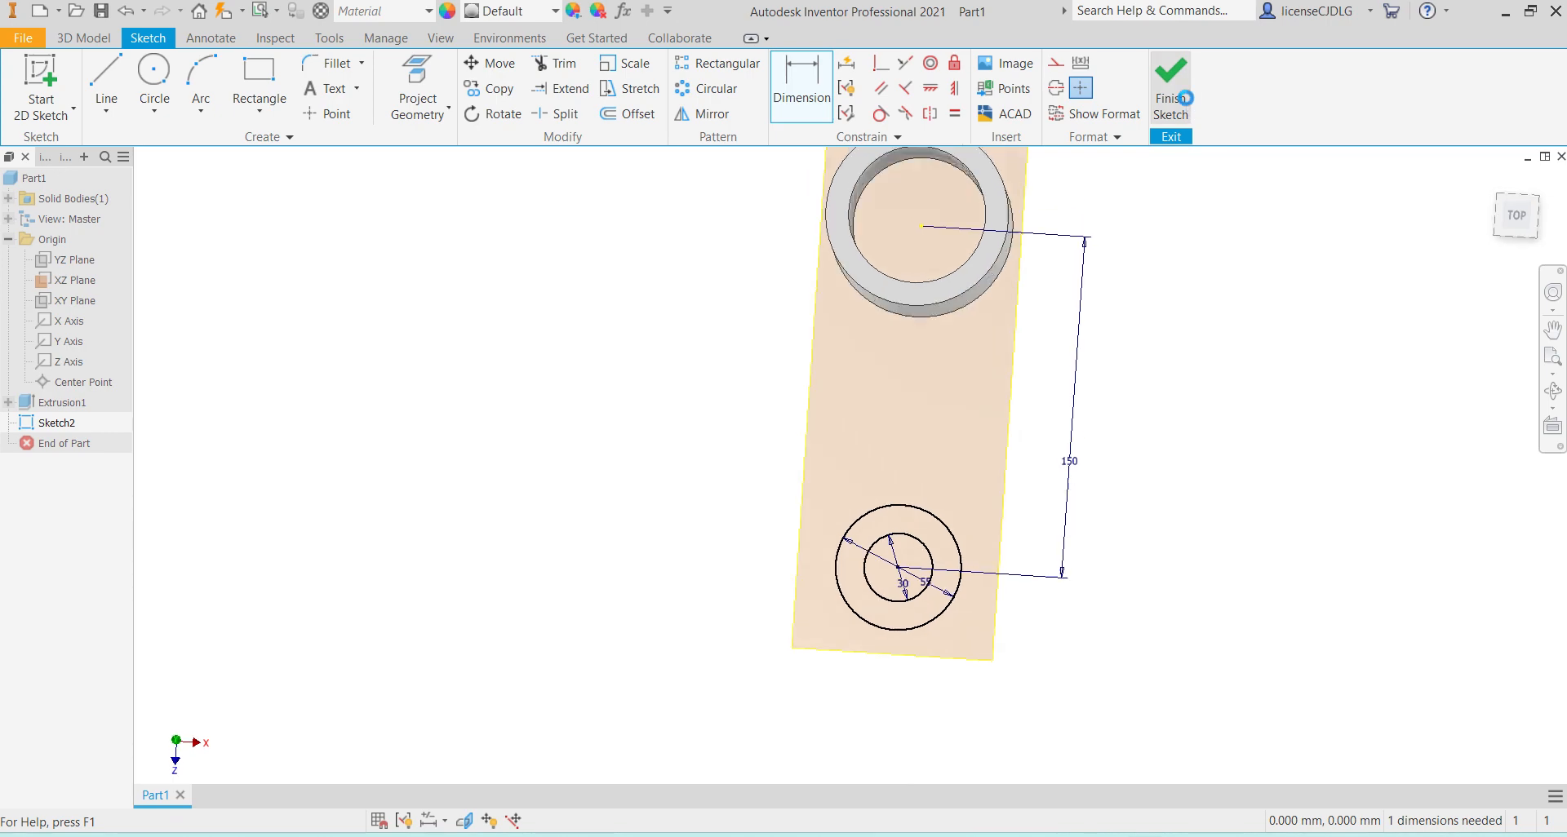
Step: Extrude the ring between the 55 mm and 30 mm circles 40 mm
left_click(121, 91)
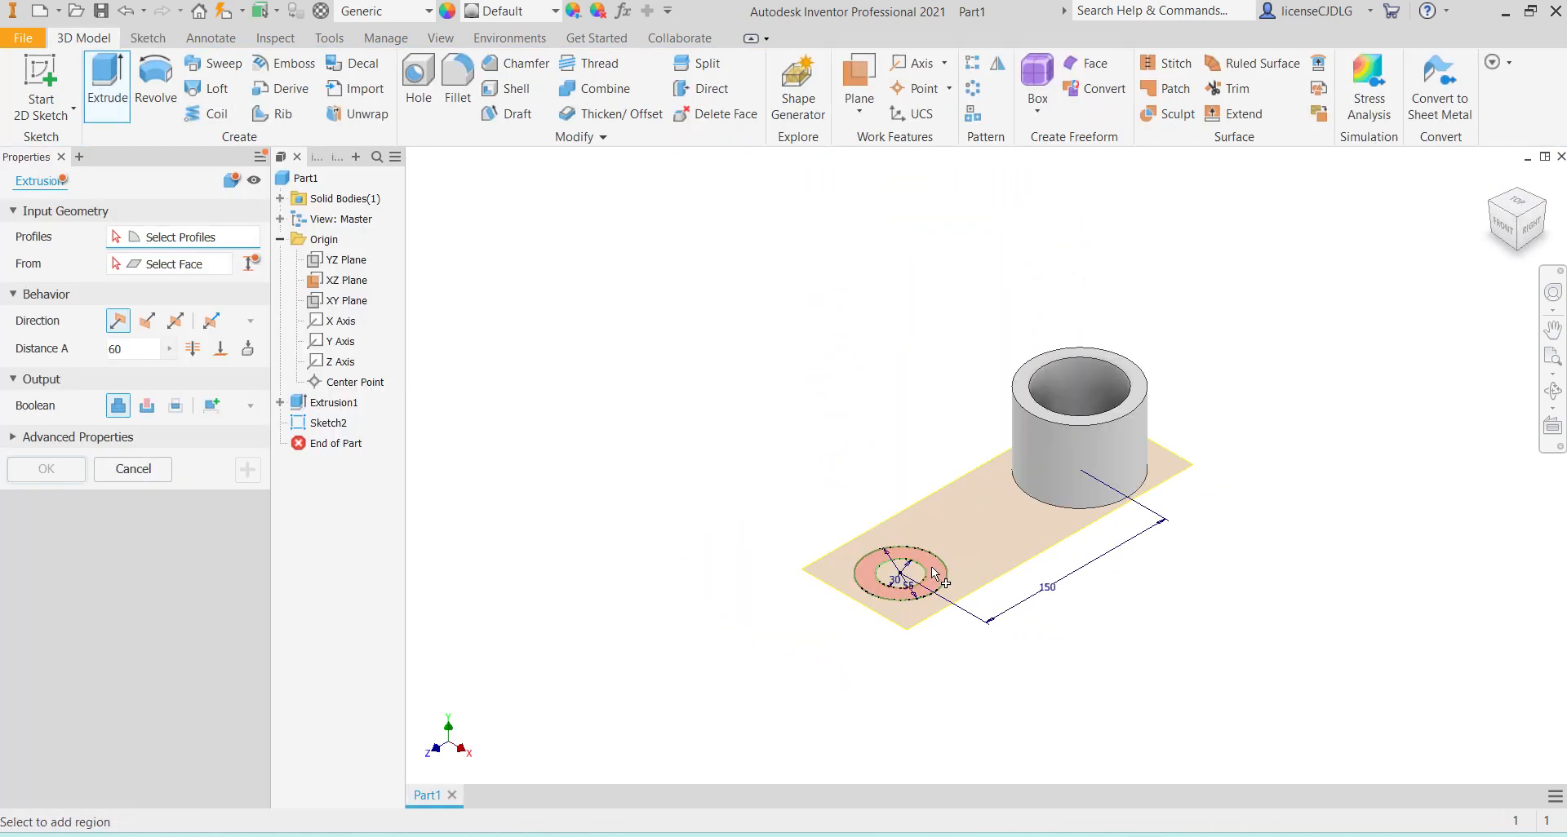
left_click(934, 574)
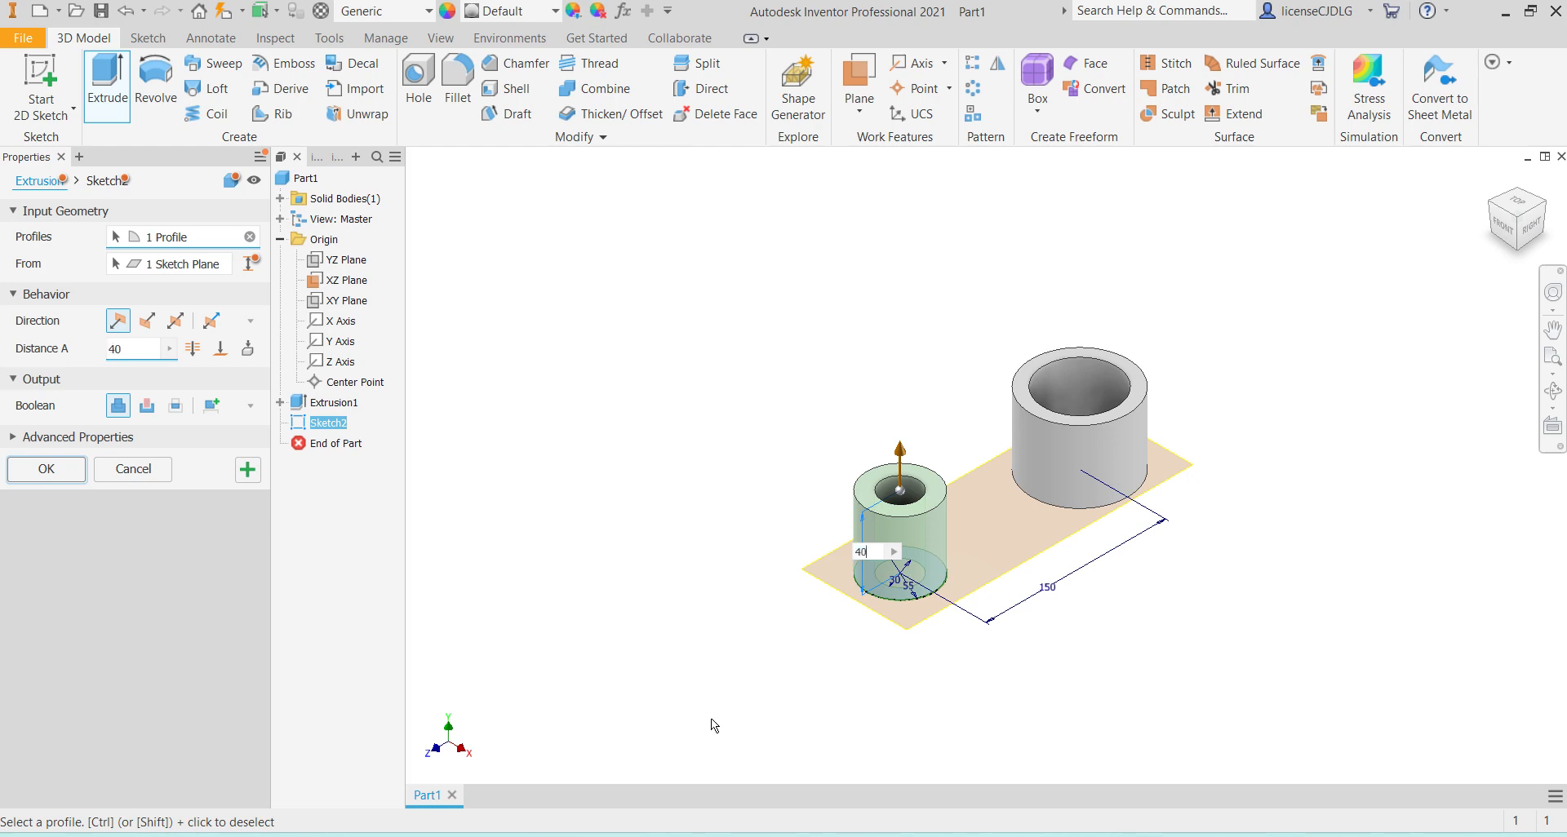
key("Return")
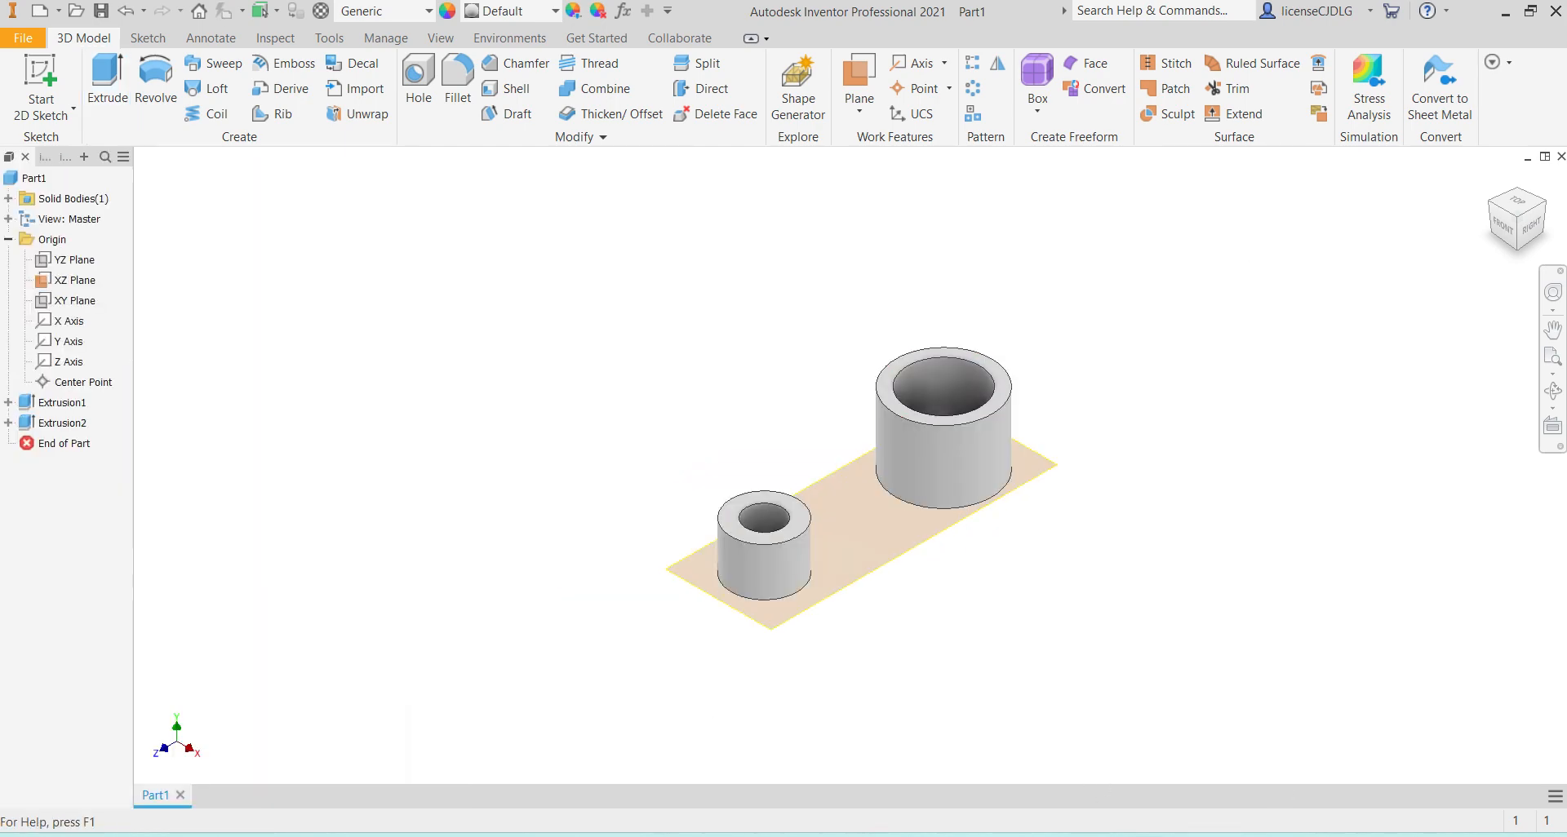
Step: Check the Ex 22 reference drawing for the connecting plate and start a new sketch on the origin XZ plane
left_click(1148, 835)
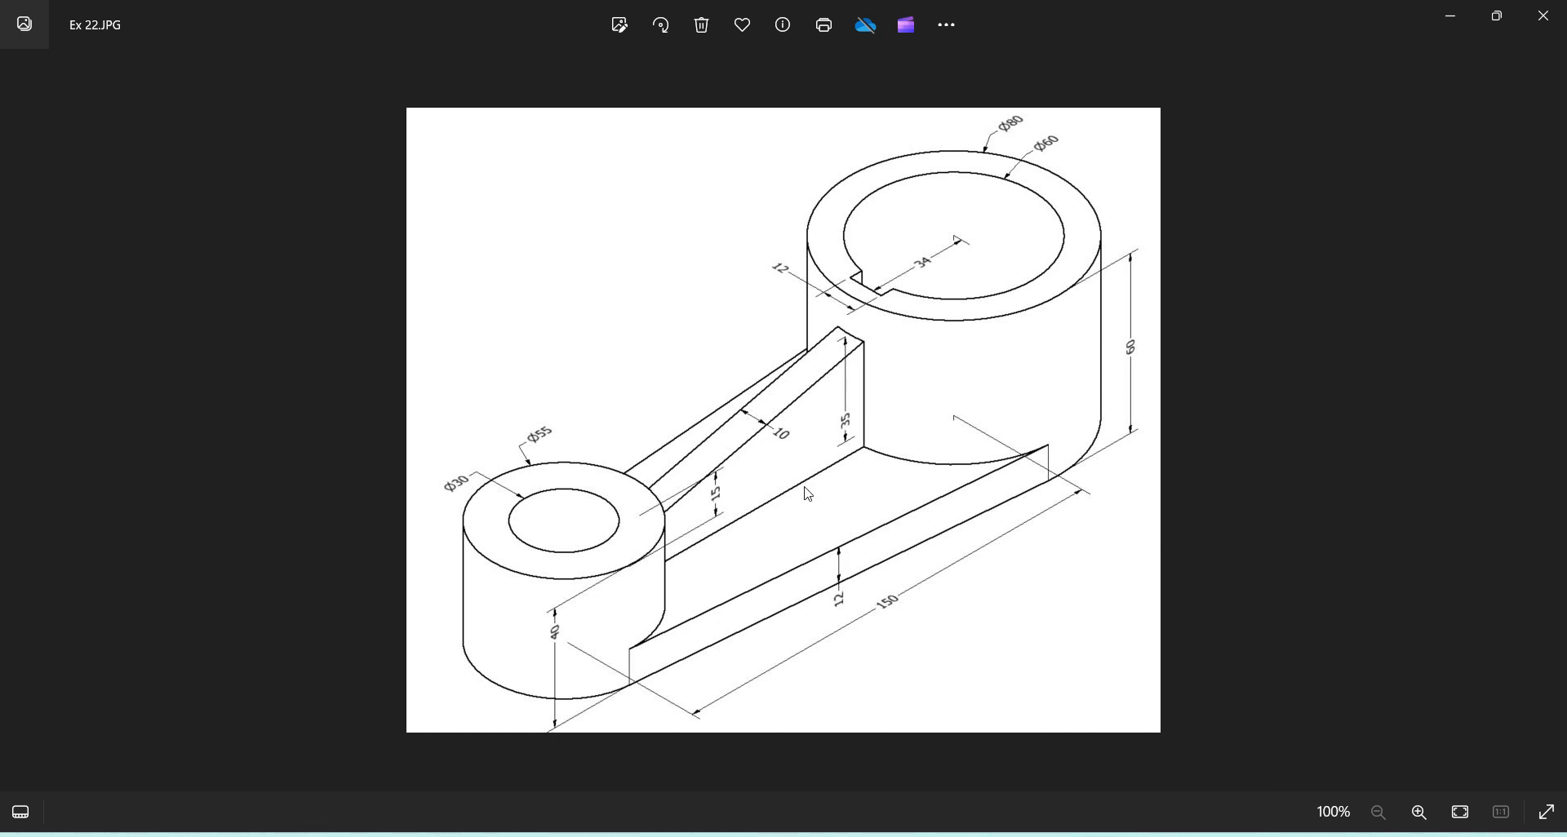
mouse_move(1144, 834)
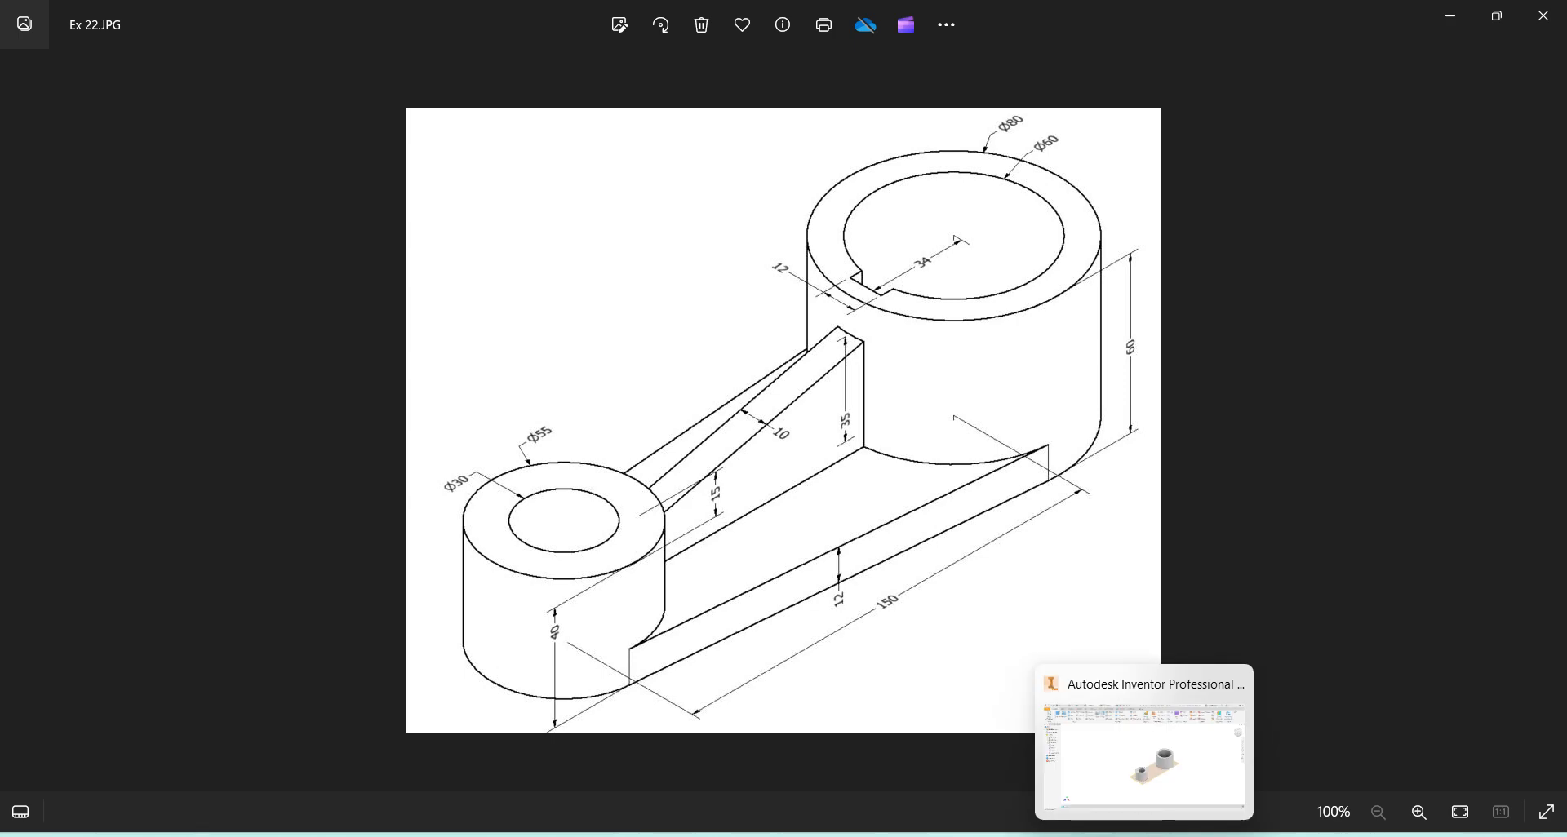
left_click(1146, 773)
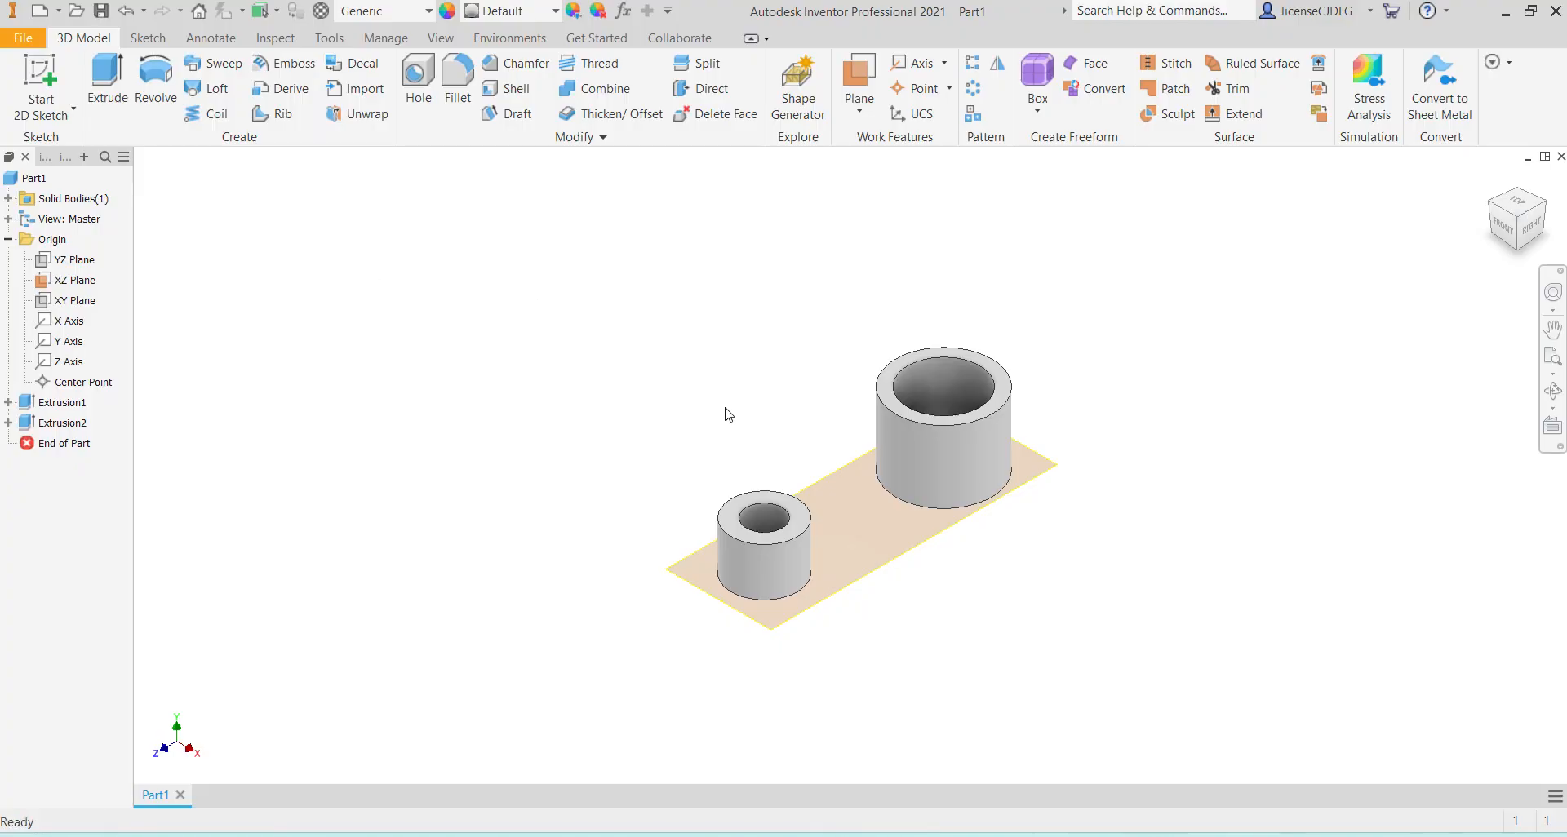
left_click(75, 279)
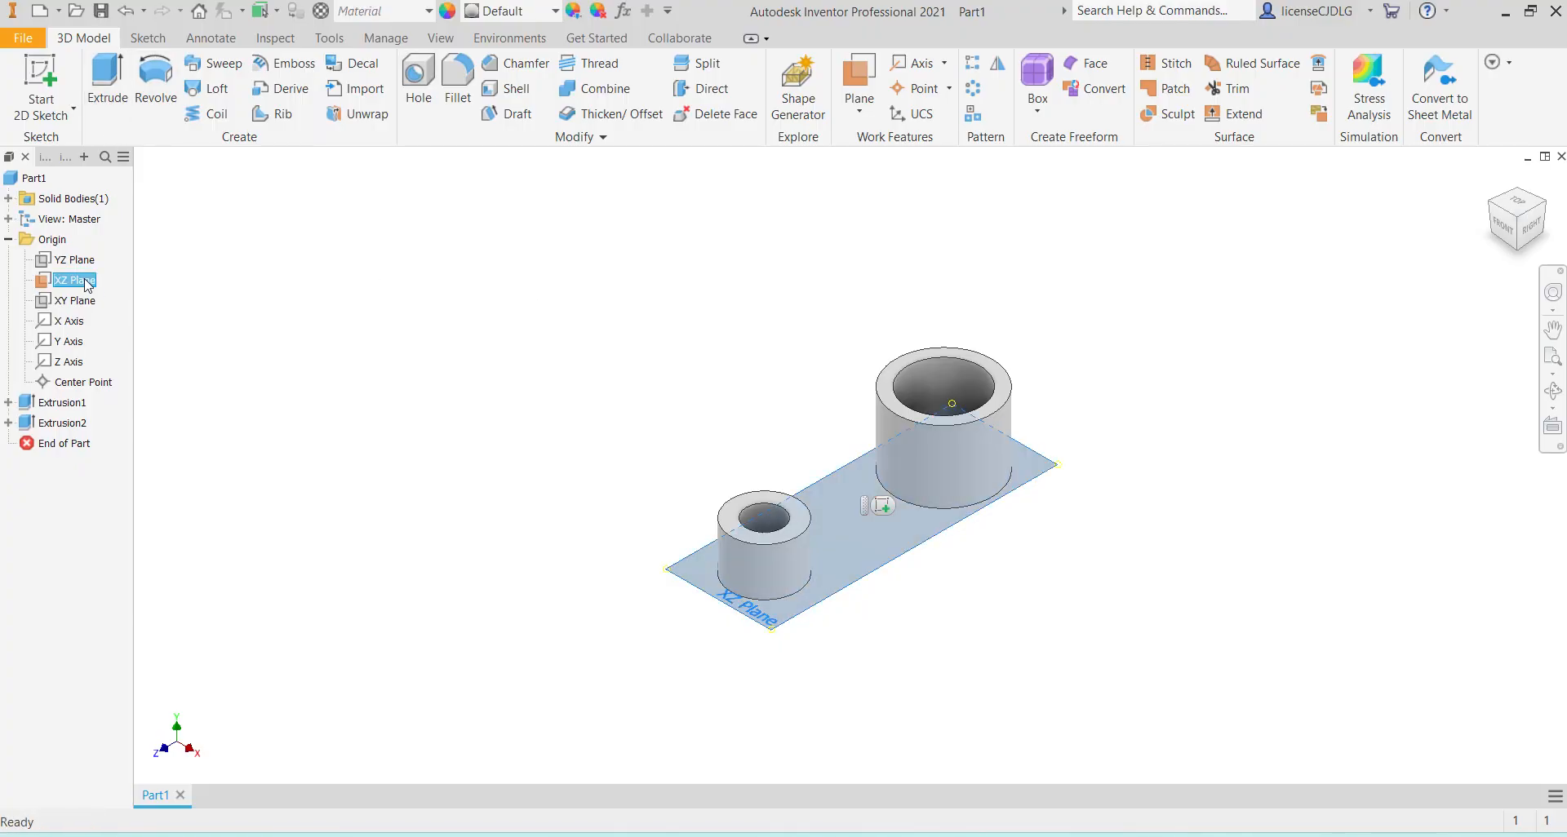
right_click(85, 279)
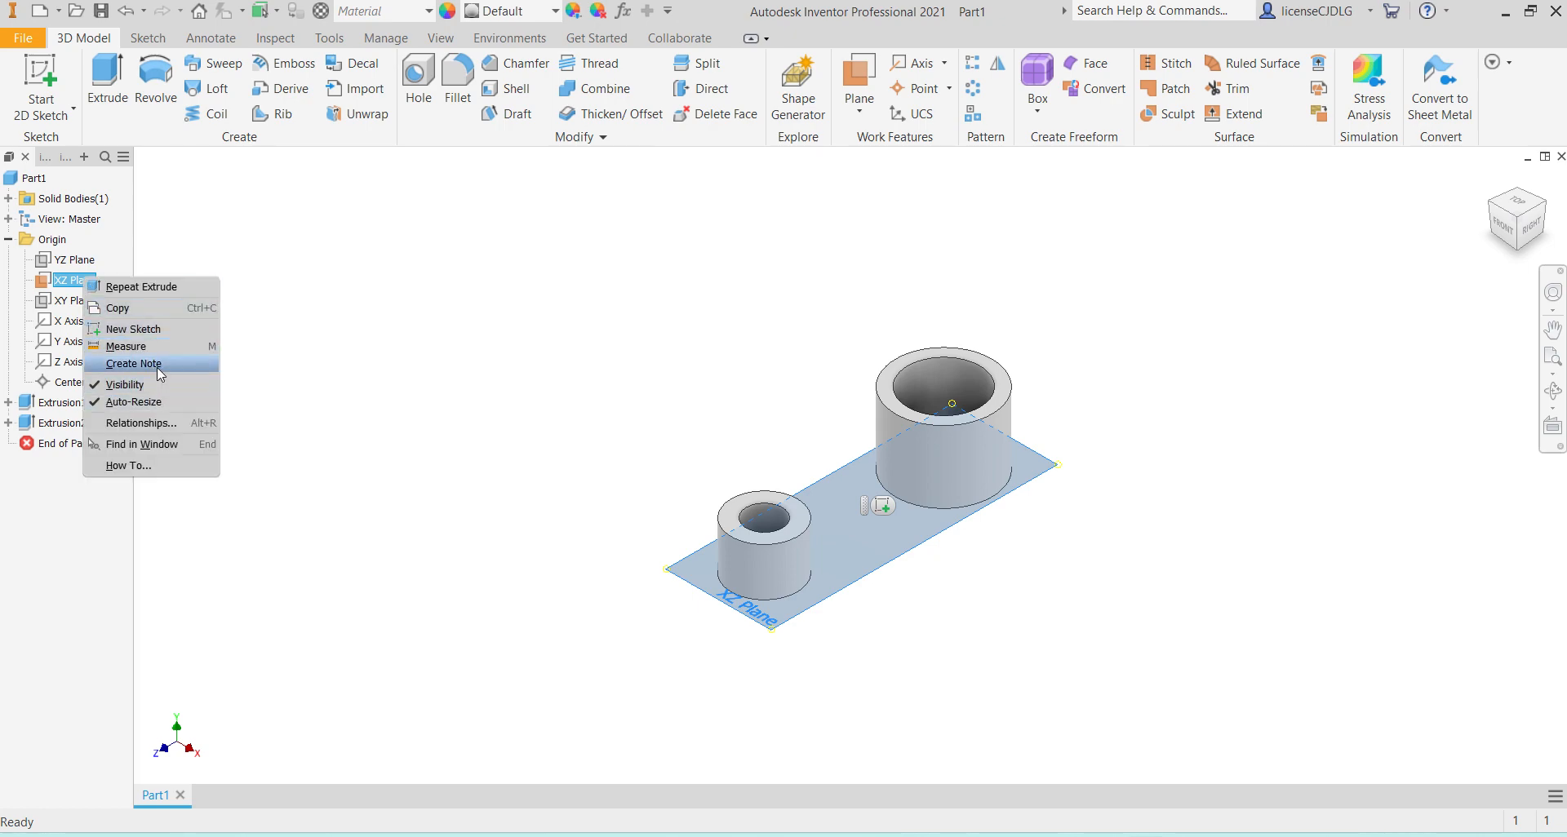
left_click(158, 333)
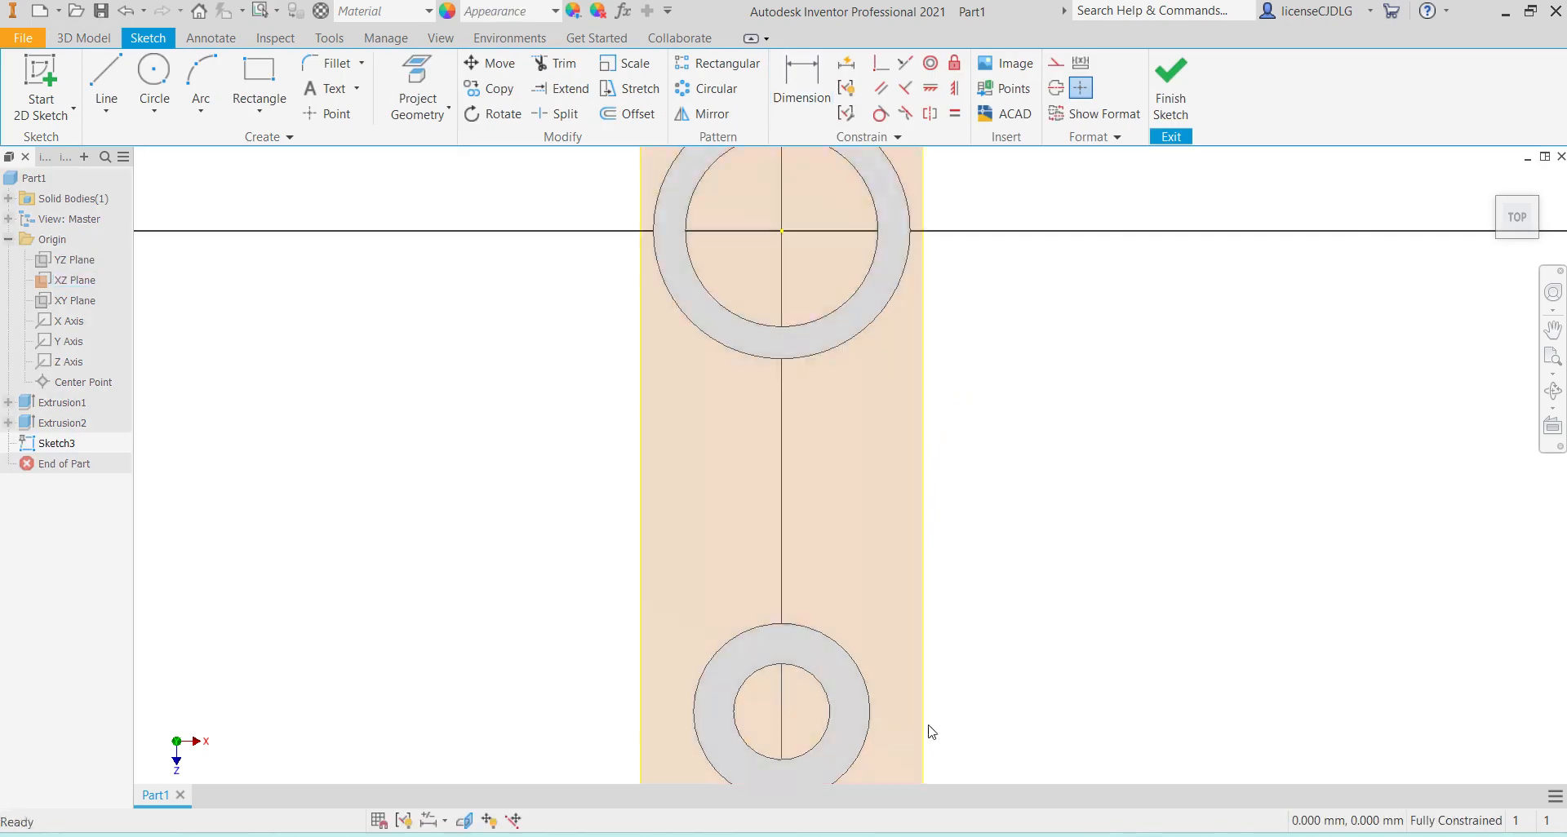
Step: Draw a line from the left side of the large ring's outer circle to the left side of the small boss's outer circle
left_click(106, 86)
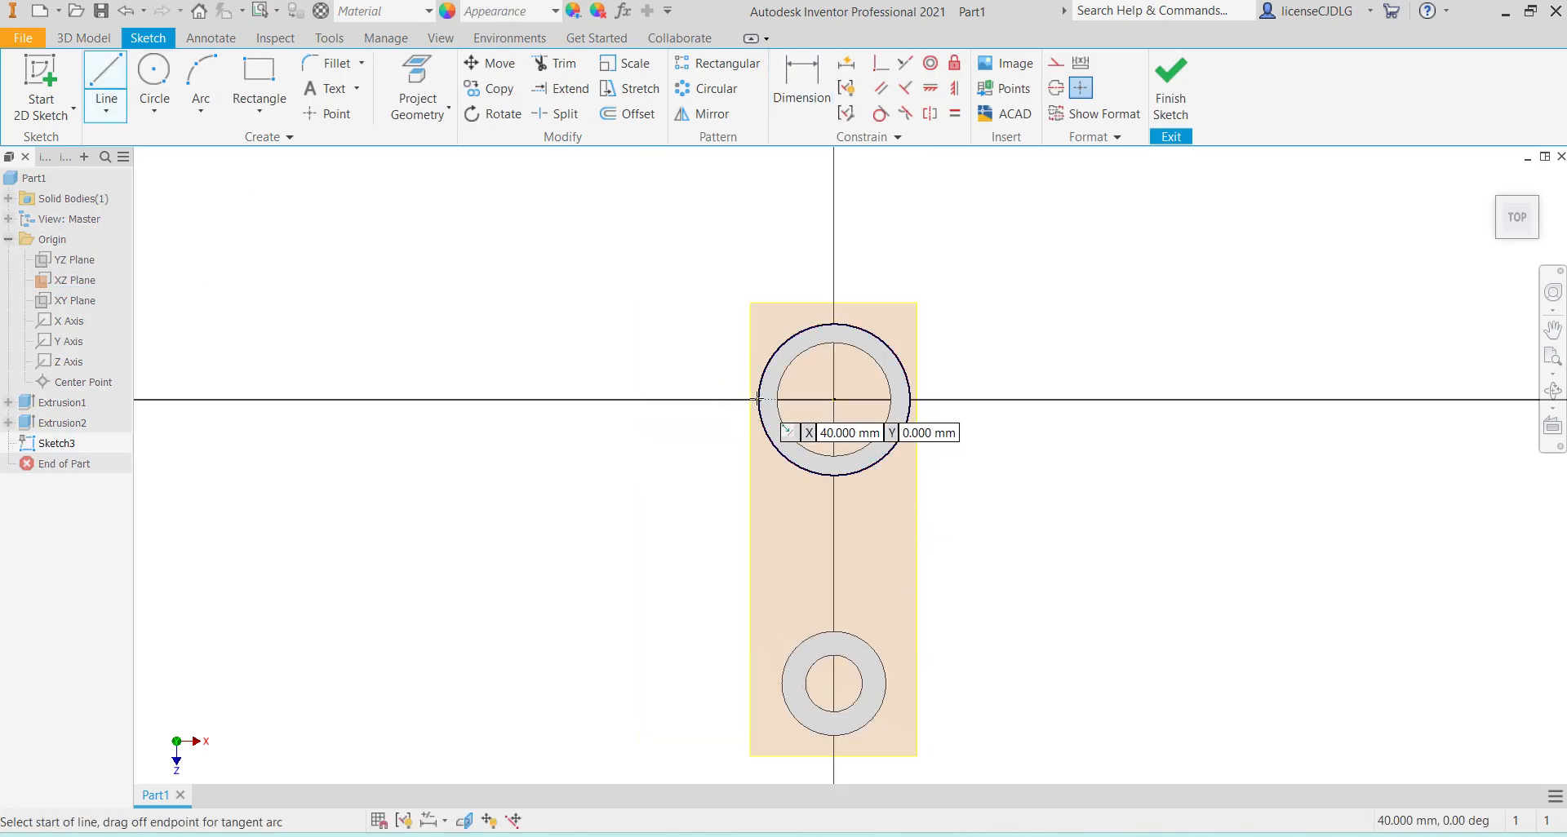
left_click(758, 400)
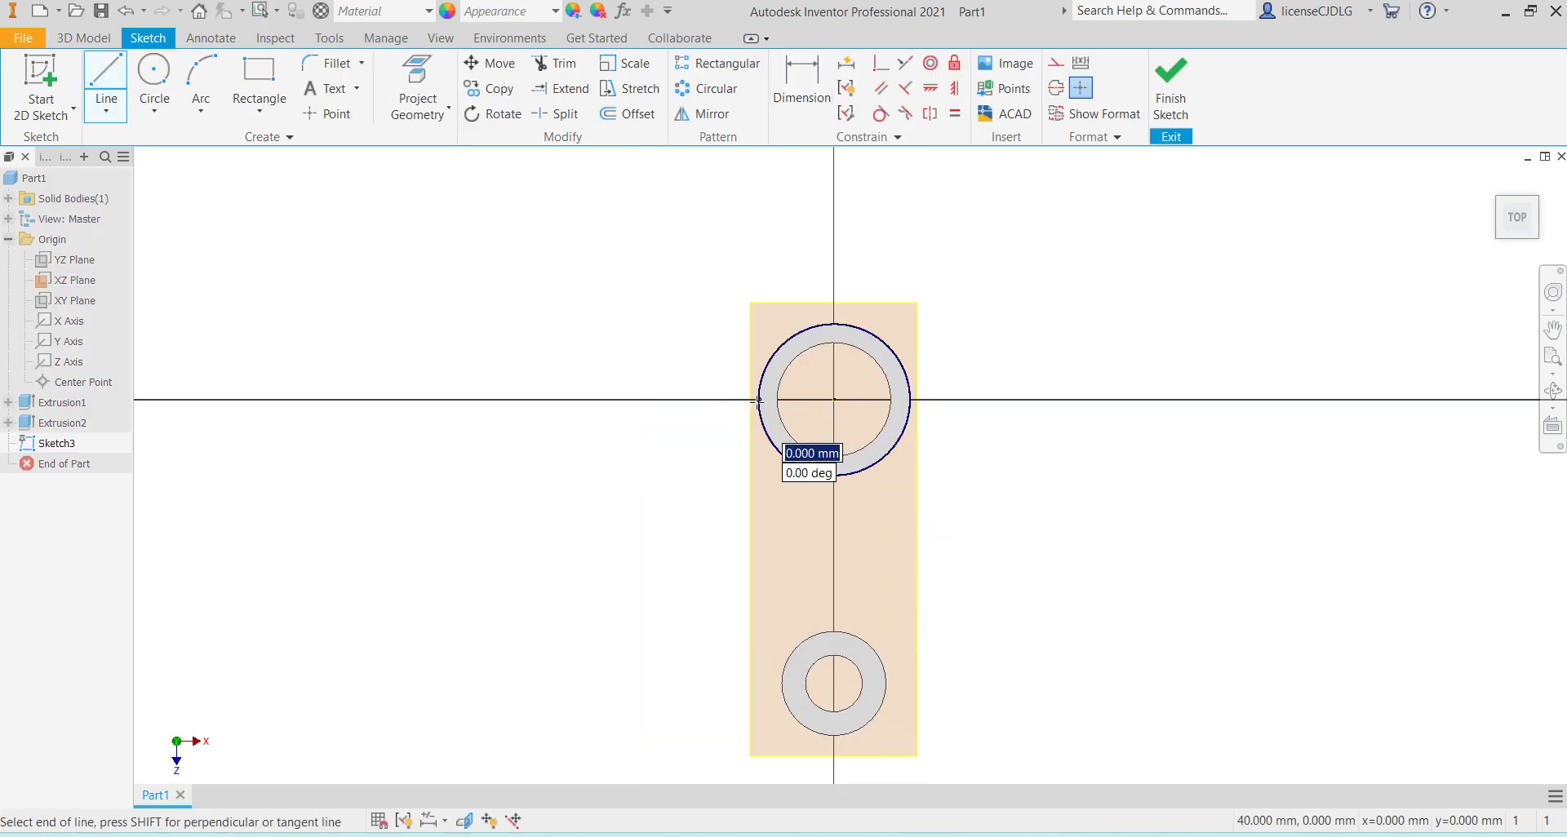
double_click(782, 687)
key("Escape")
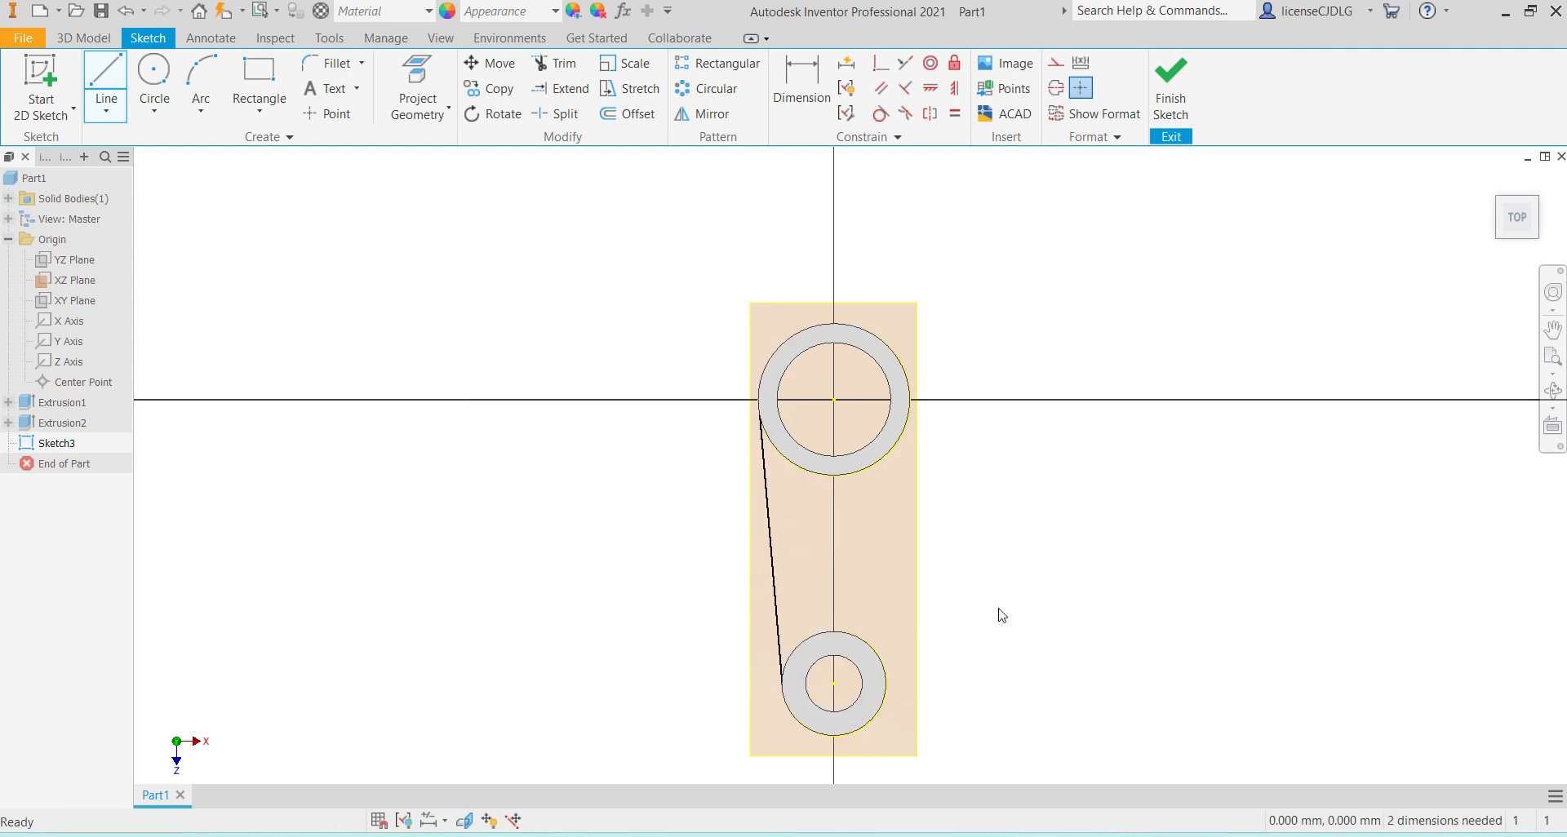
Step: Draw a vertical line between the centres of the large ring and the small boss and convert it to construction geometry
left_click(124, 94)
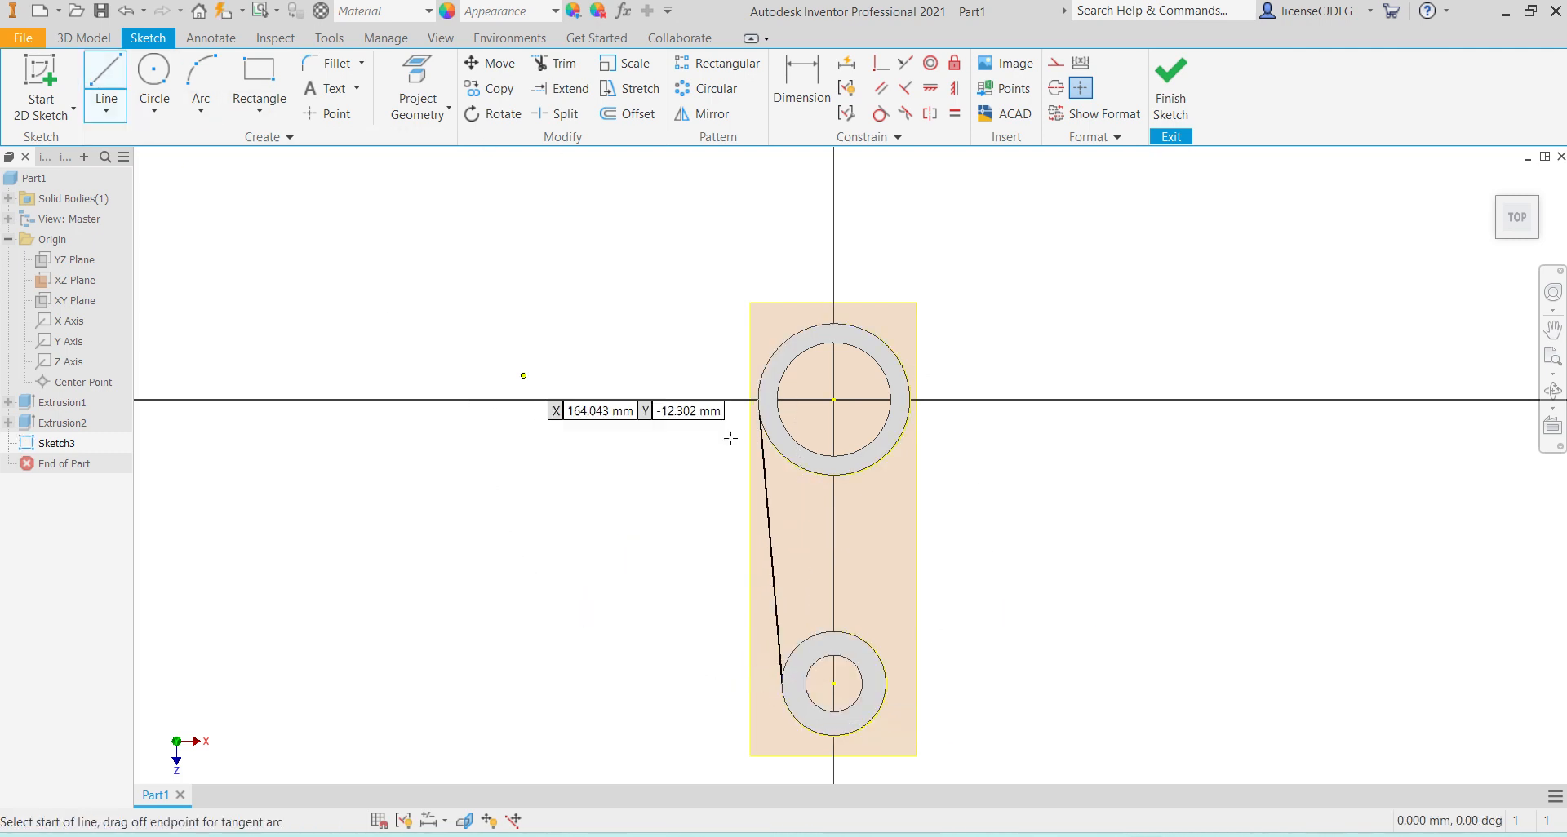
left_click(832, 401)
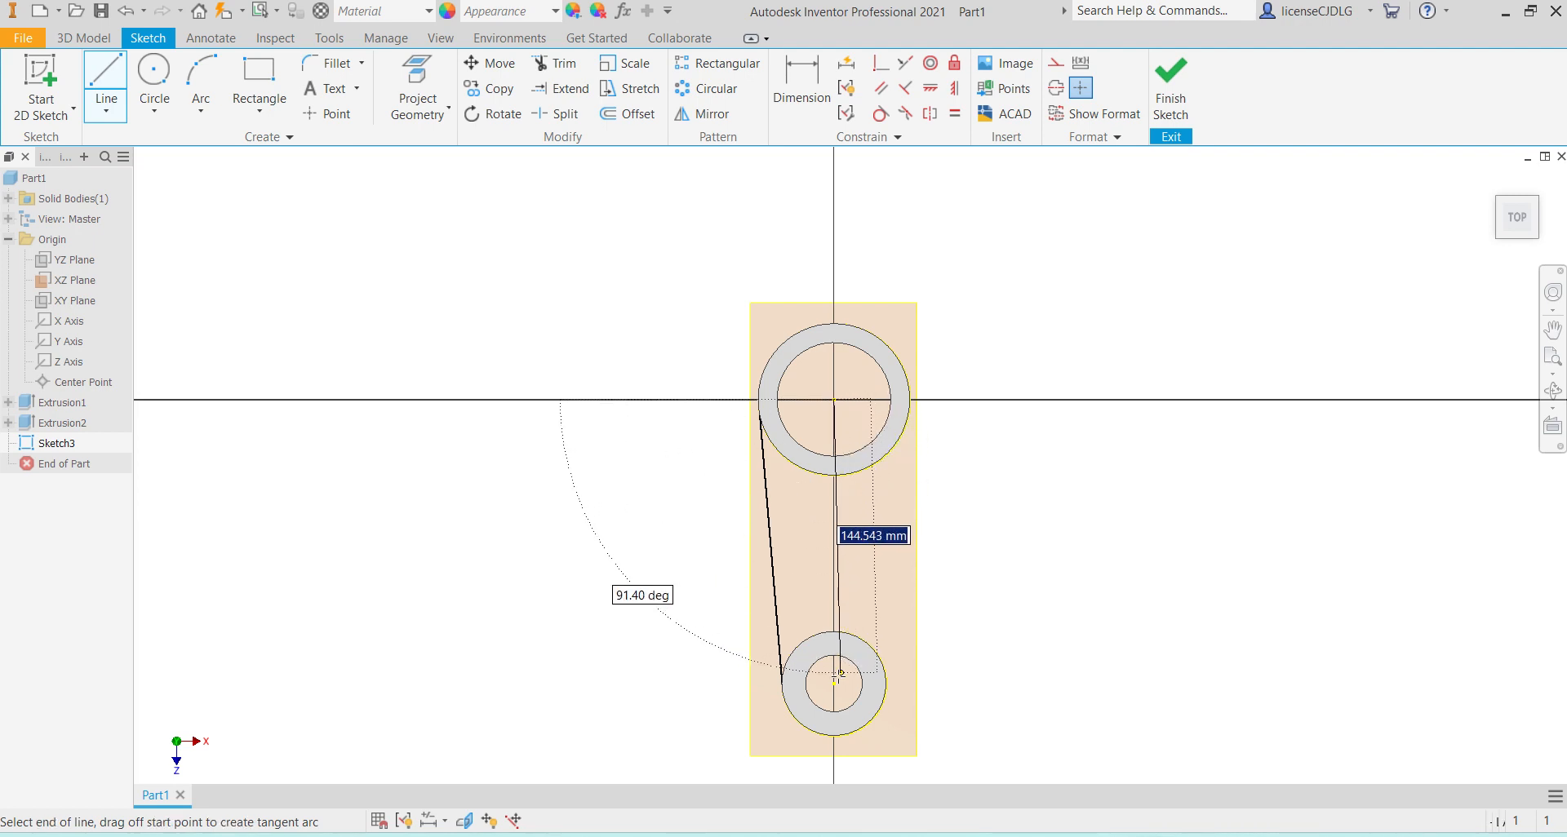
double_click(833, 684)
key("Escape")
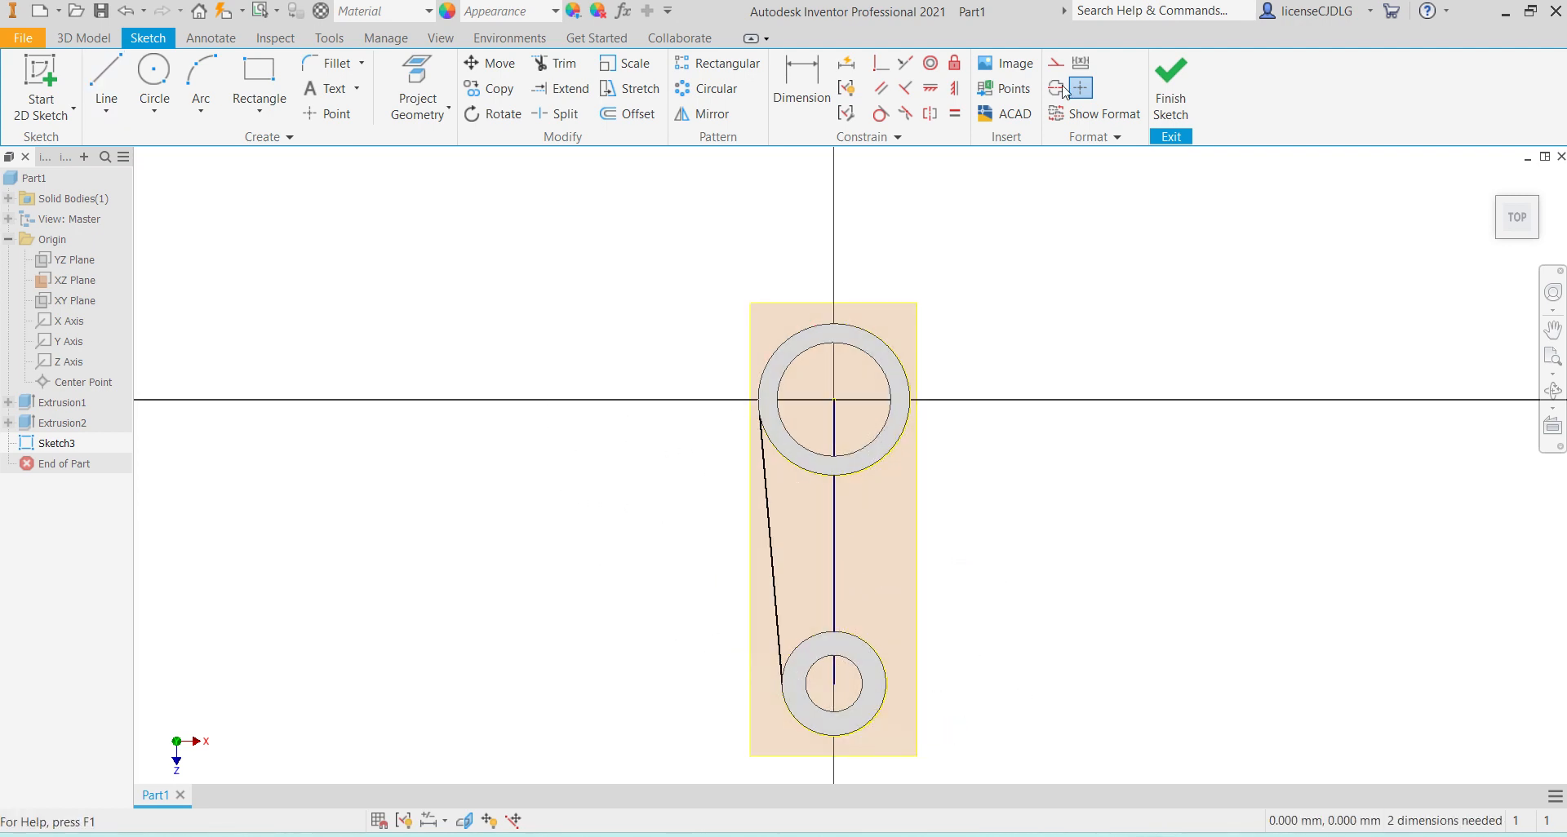
left_click(834, 555)
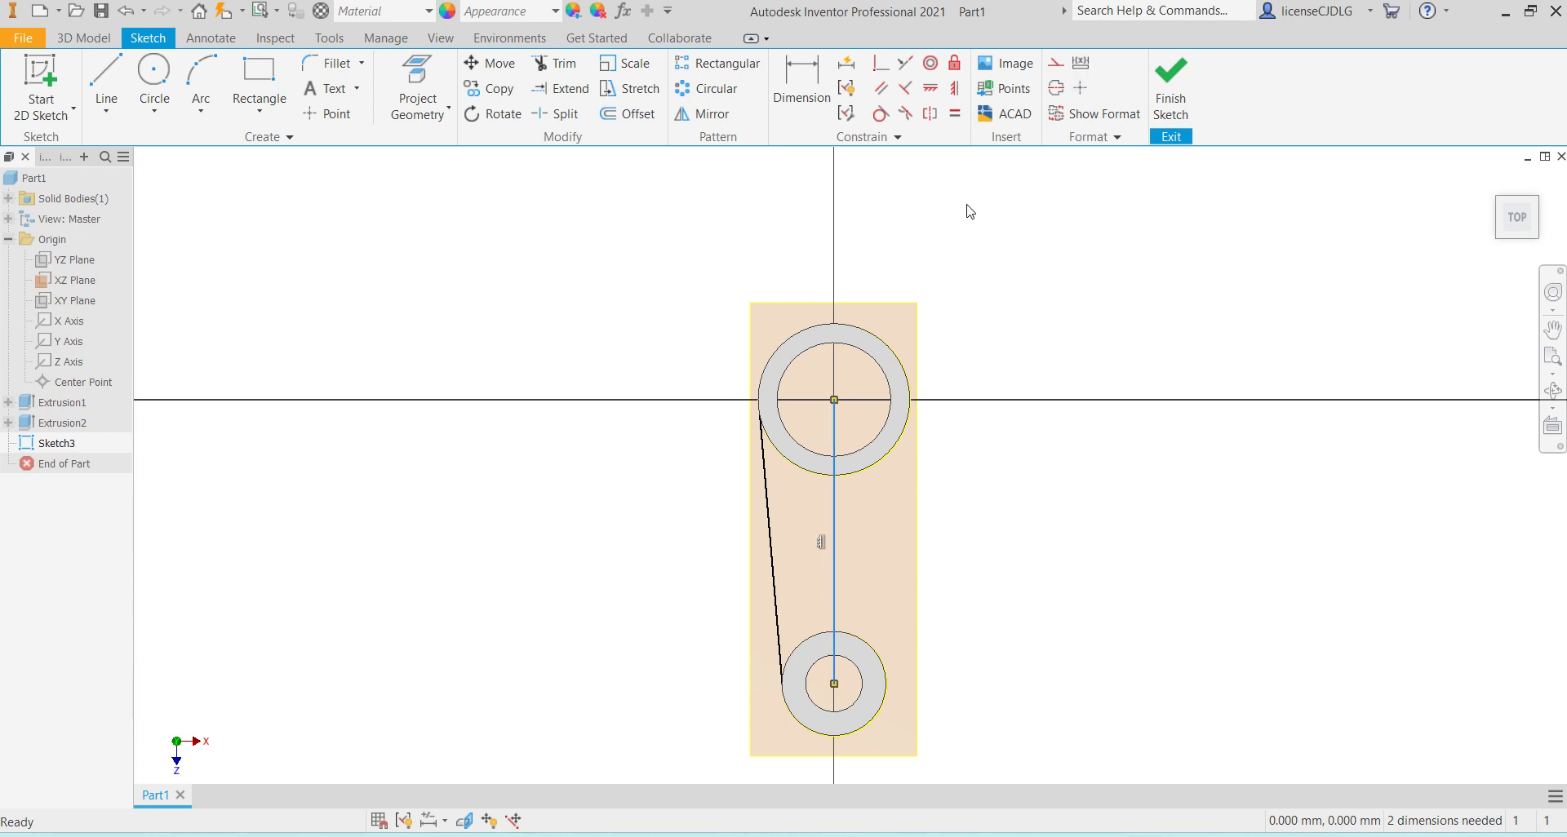
left_click(1056, 67)
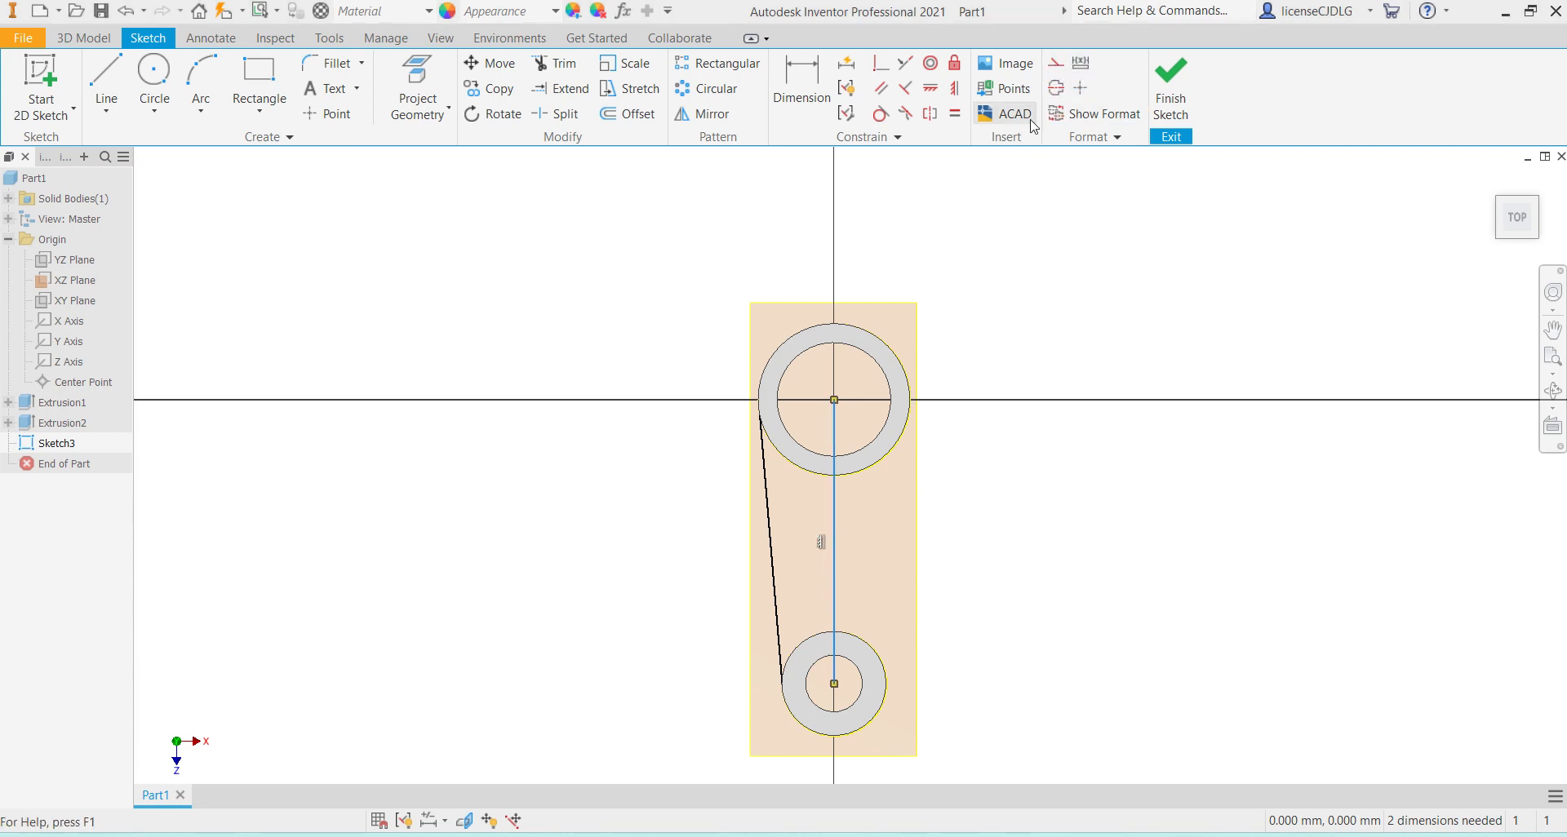
left_click(1134, 635)
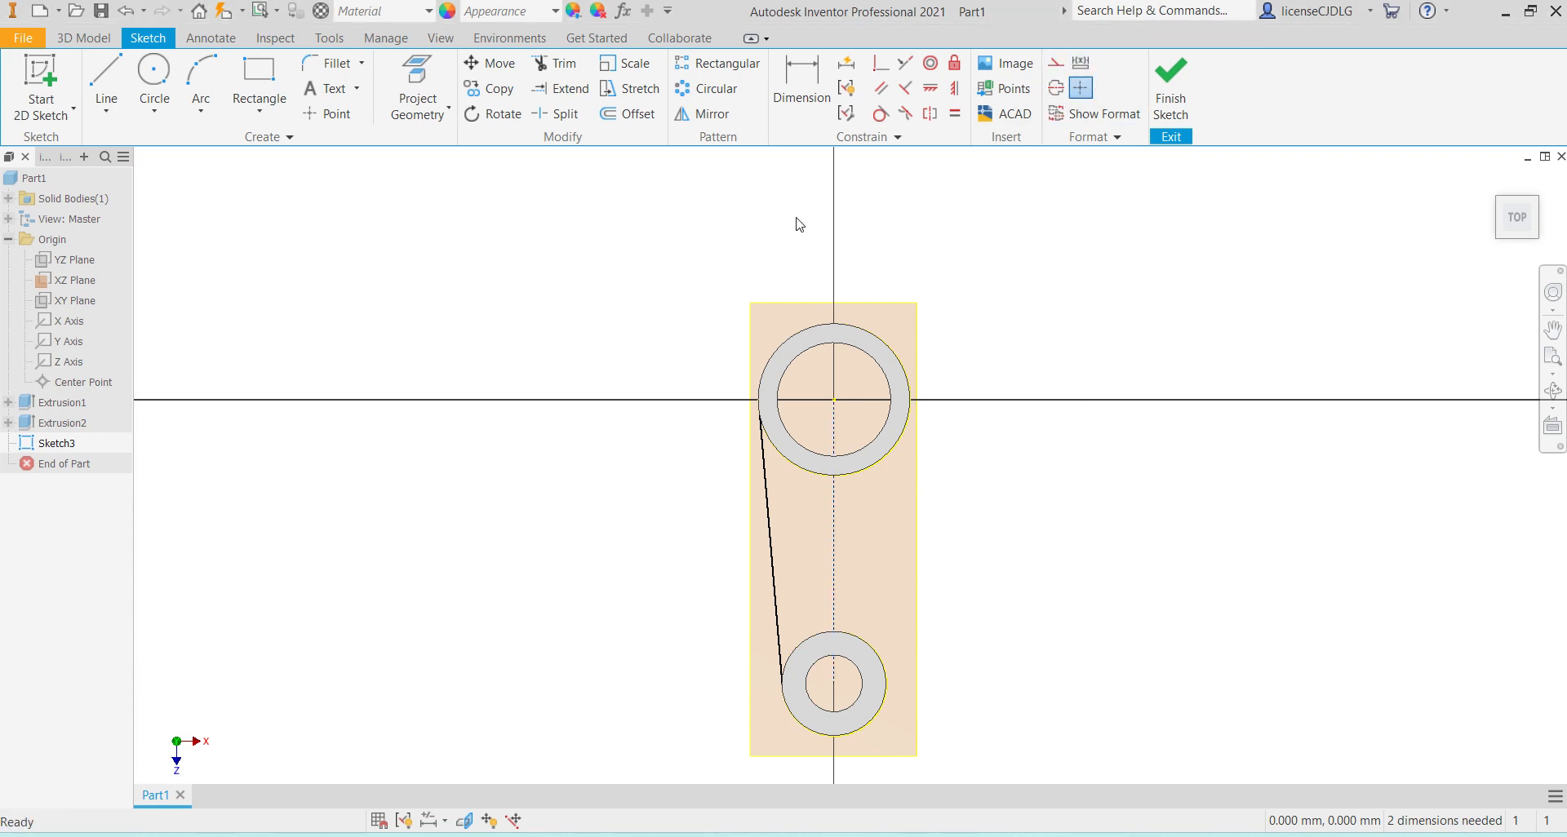
Step: Constrain the slanted side line tangent to the outer circles of both the large ring and the small boss
left_click(879, 113)
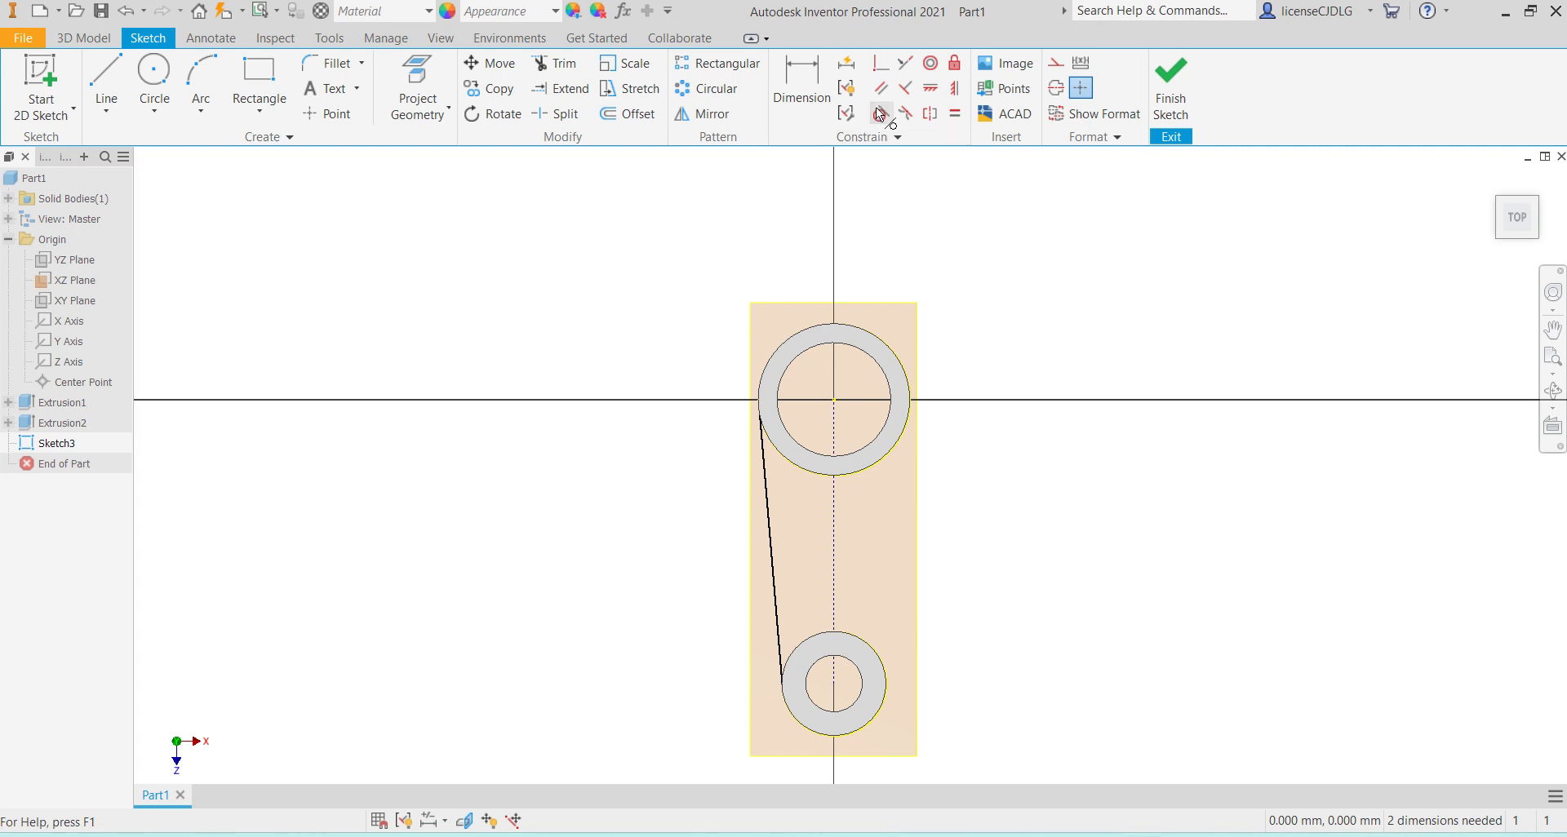
left_click(827, 474)
left_click(772, 514)
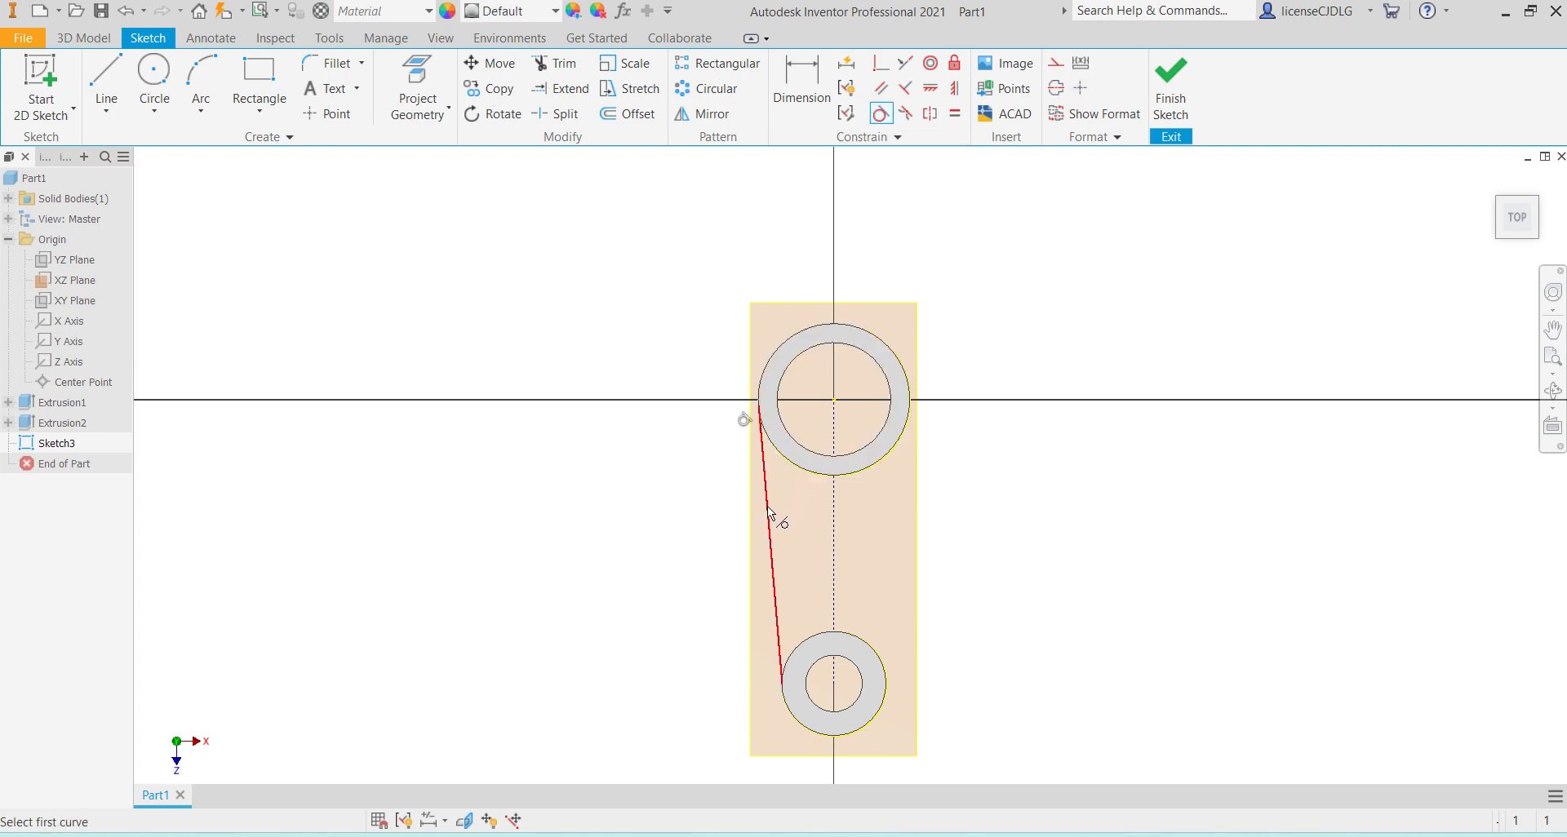
left_click(806, 651)
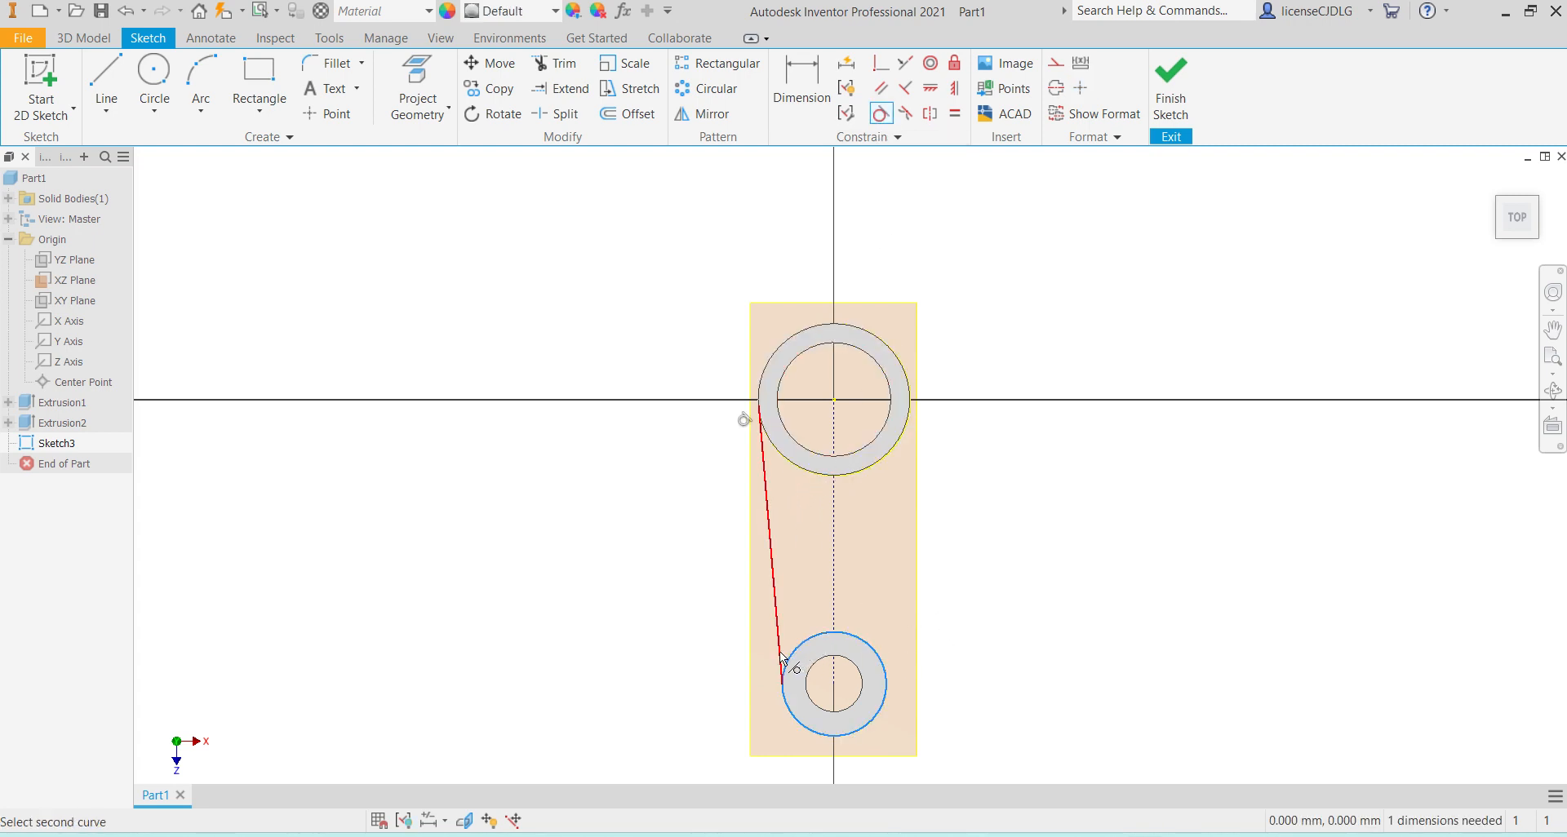
left_click(782, 672)
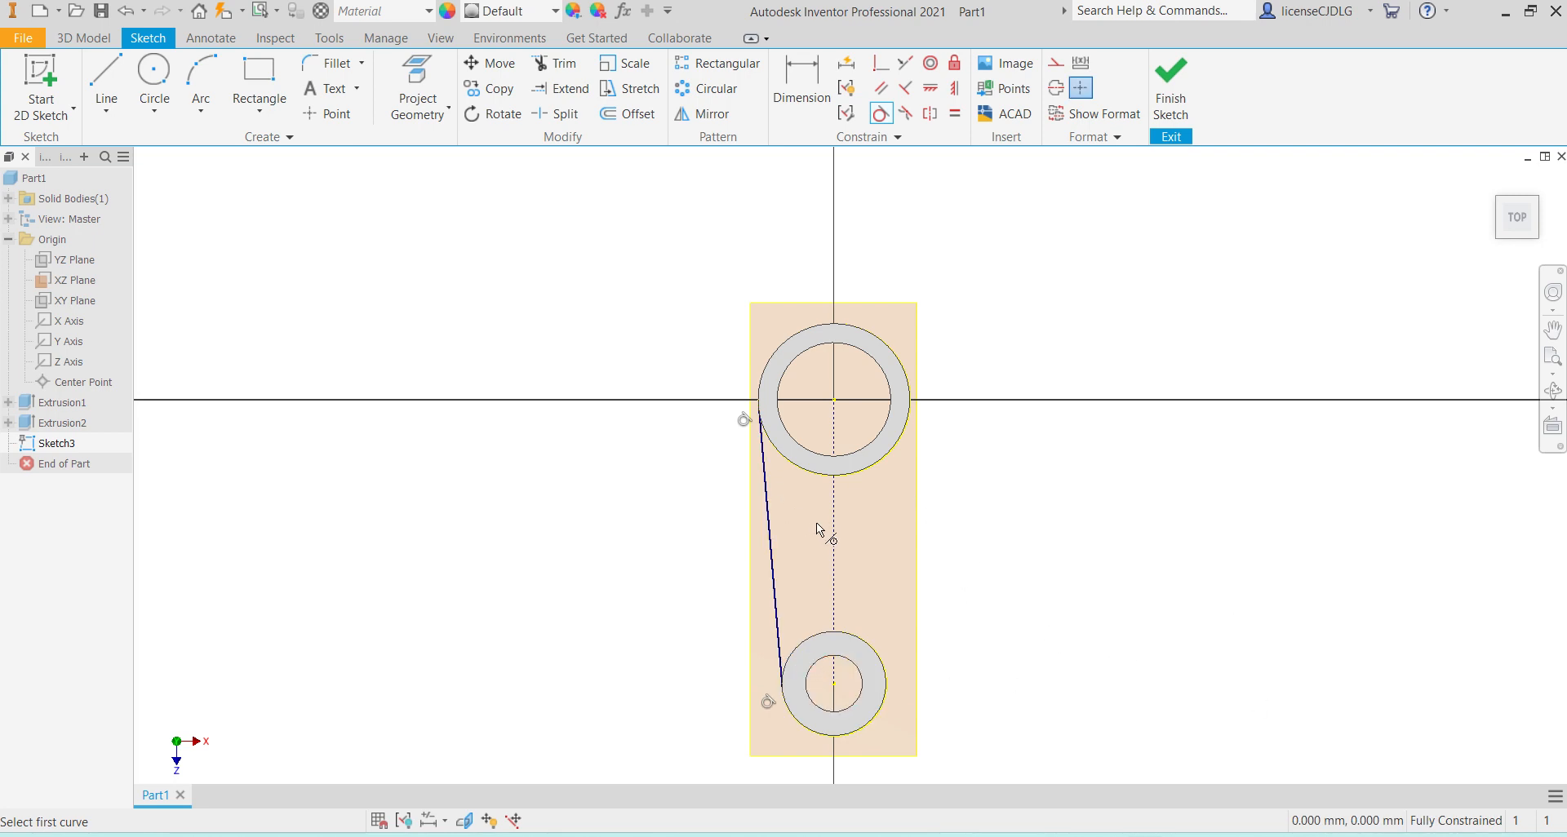
key("Escape")
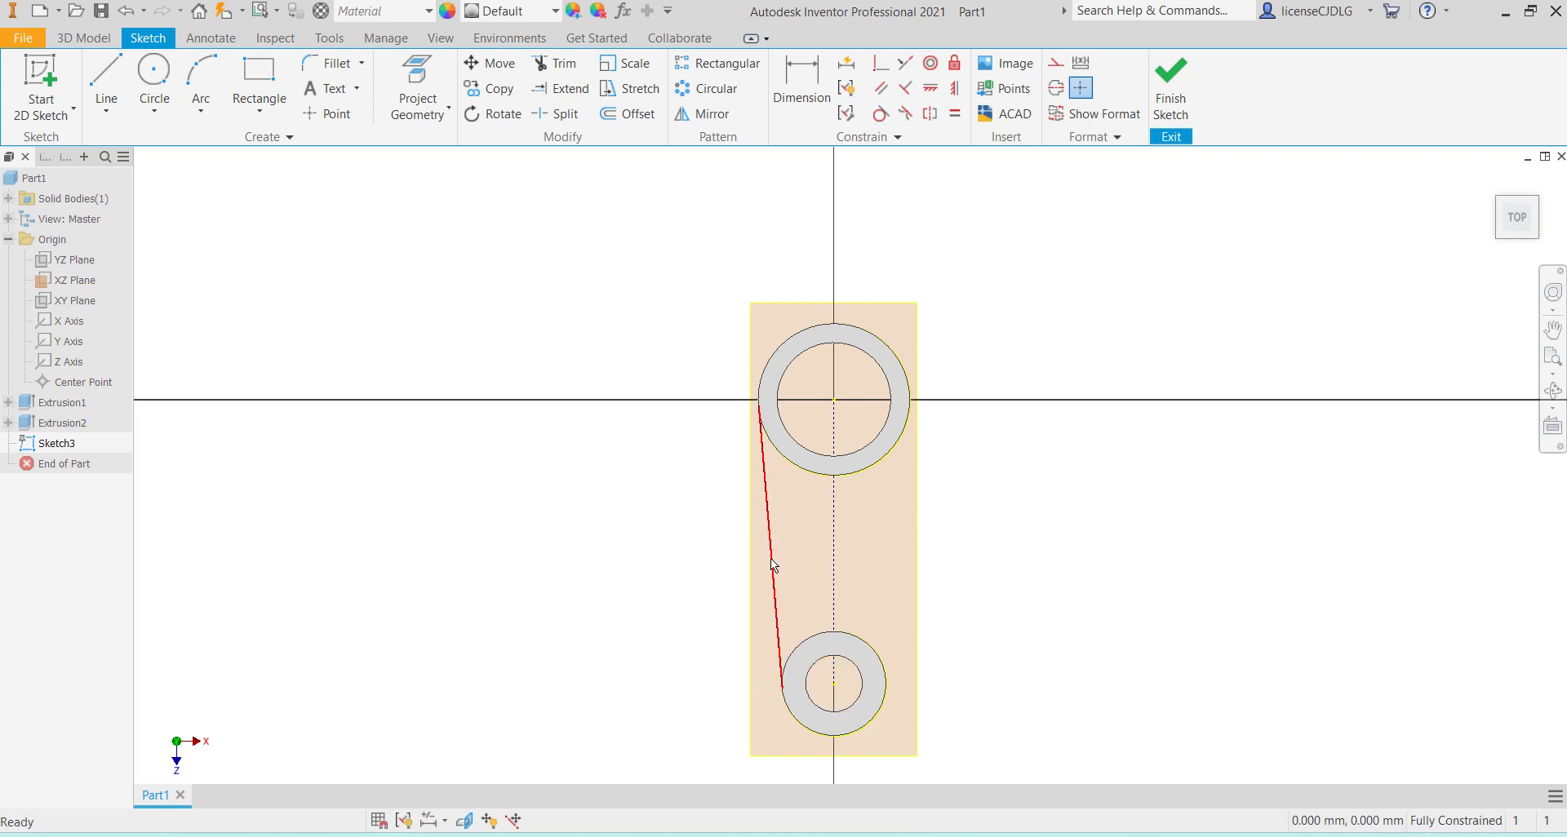
Step: Mirror the tangent side line about the vertical construction line and finish the sketch
left_click(773, 563)
left_click(706, 113)
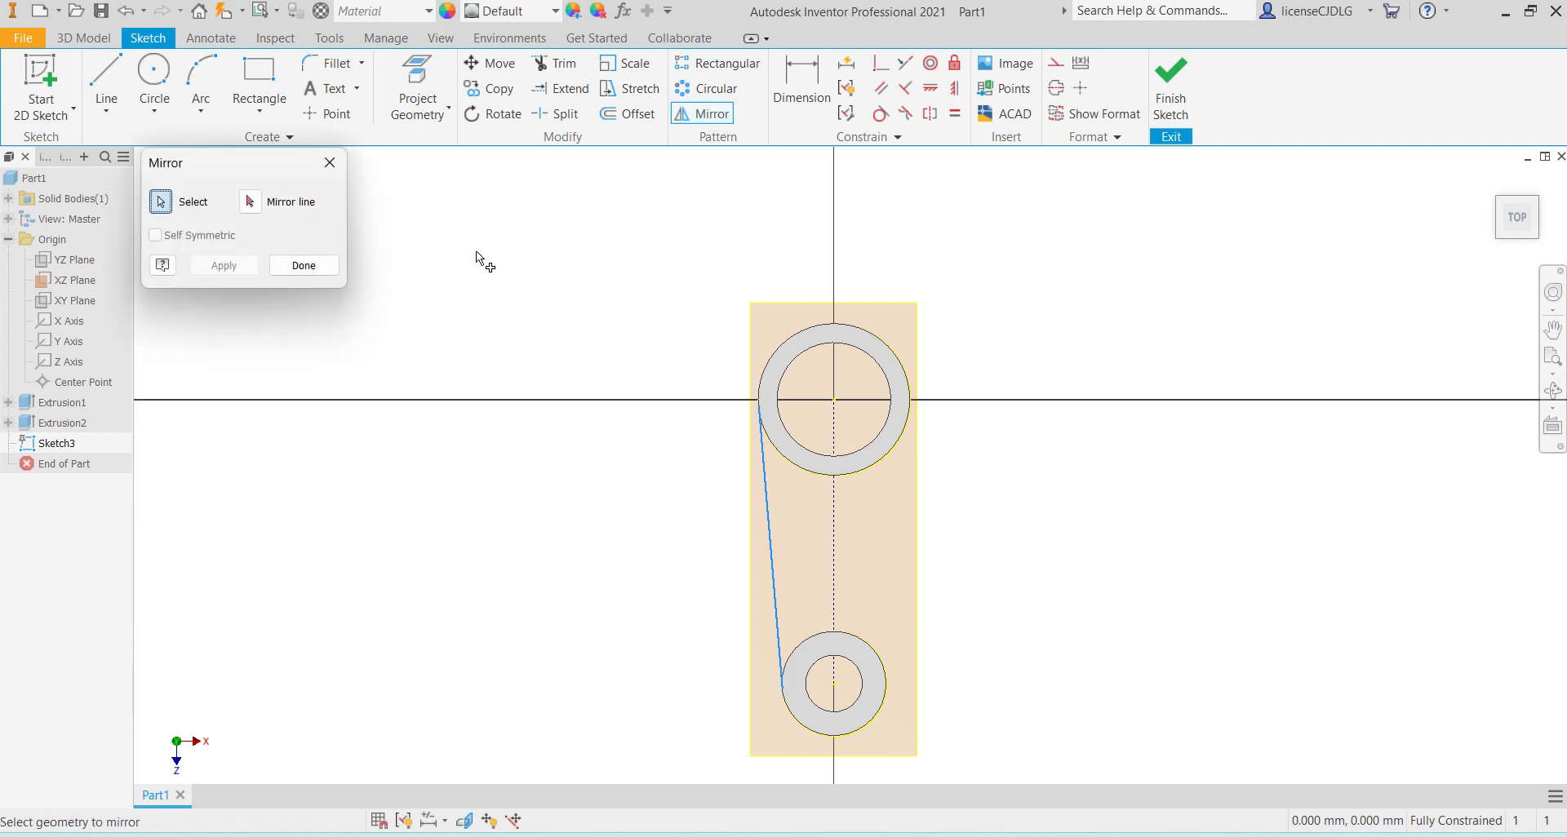
left_click(834, 527)
left_click(220, 268)
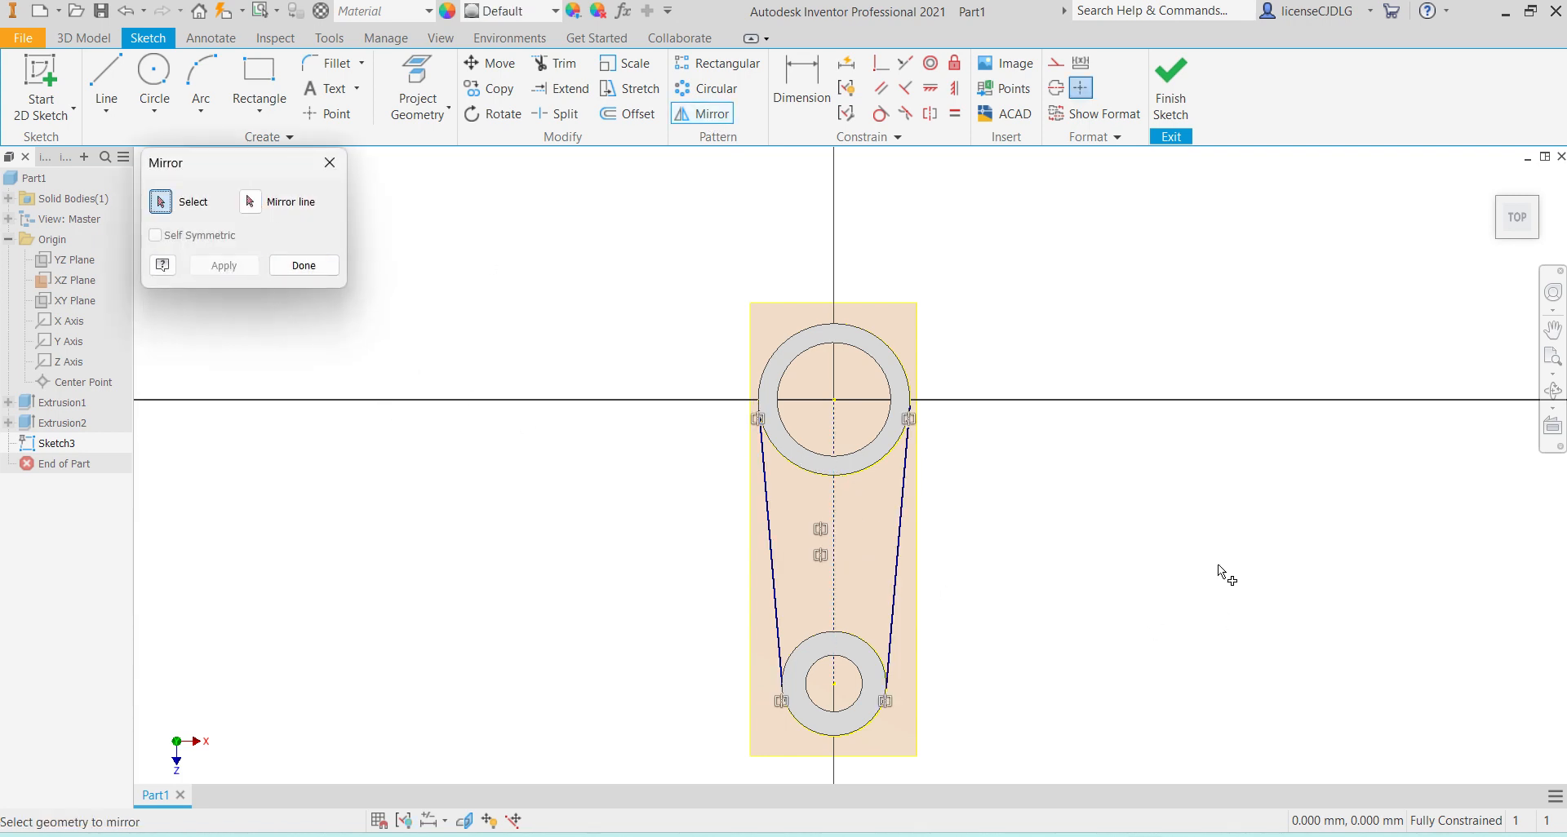
scroll(1161, 623, "up", 3)
scroll(1224, 595, "down", 5)
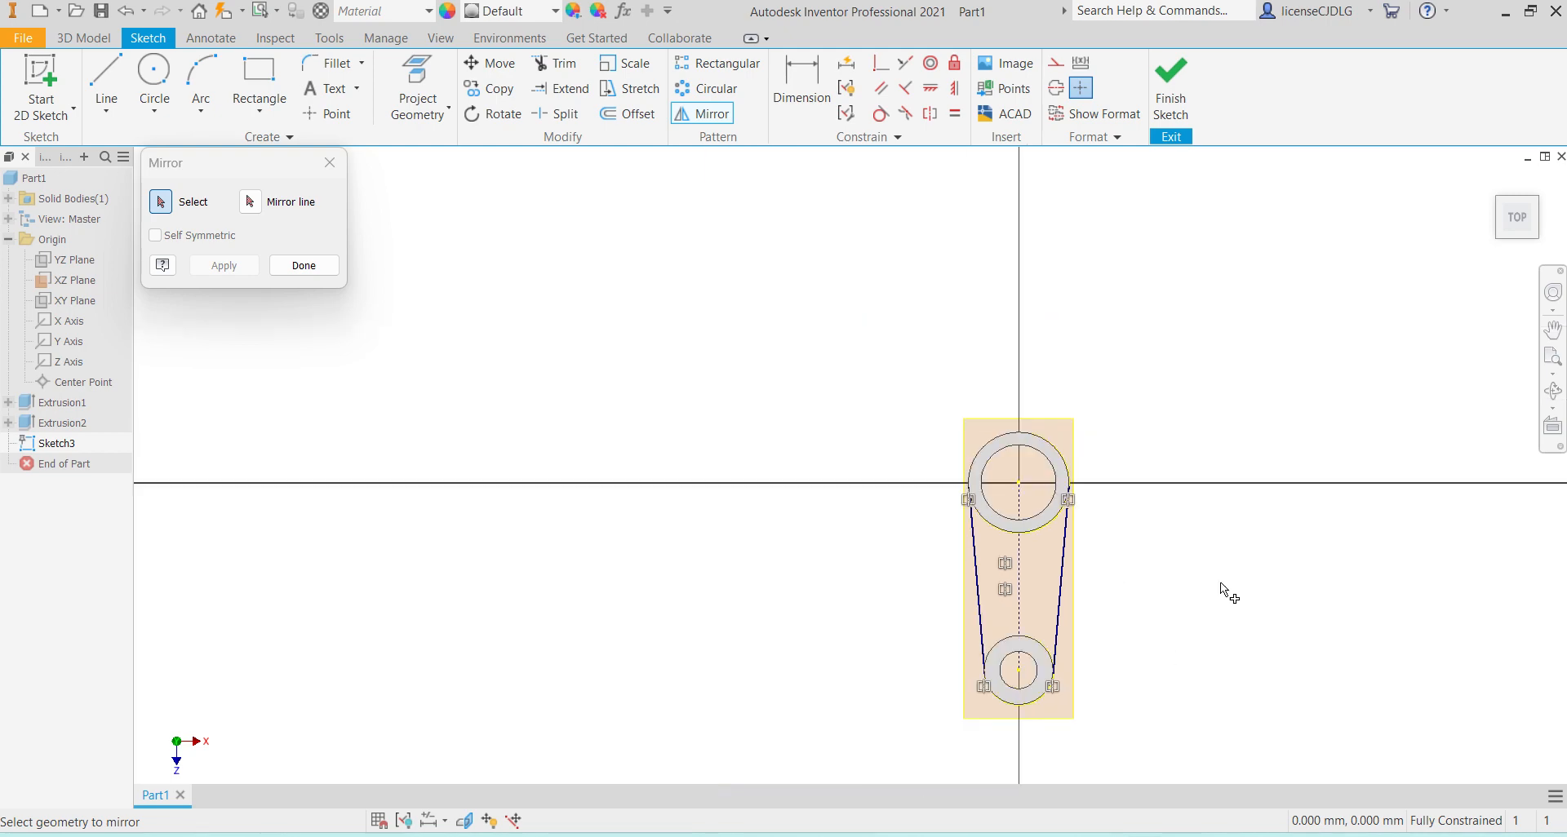
scroll(1122, 605, "up", 3)
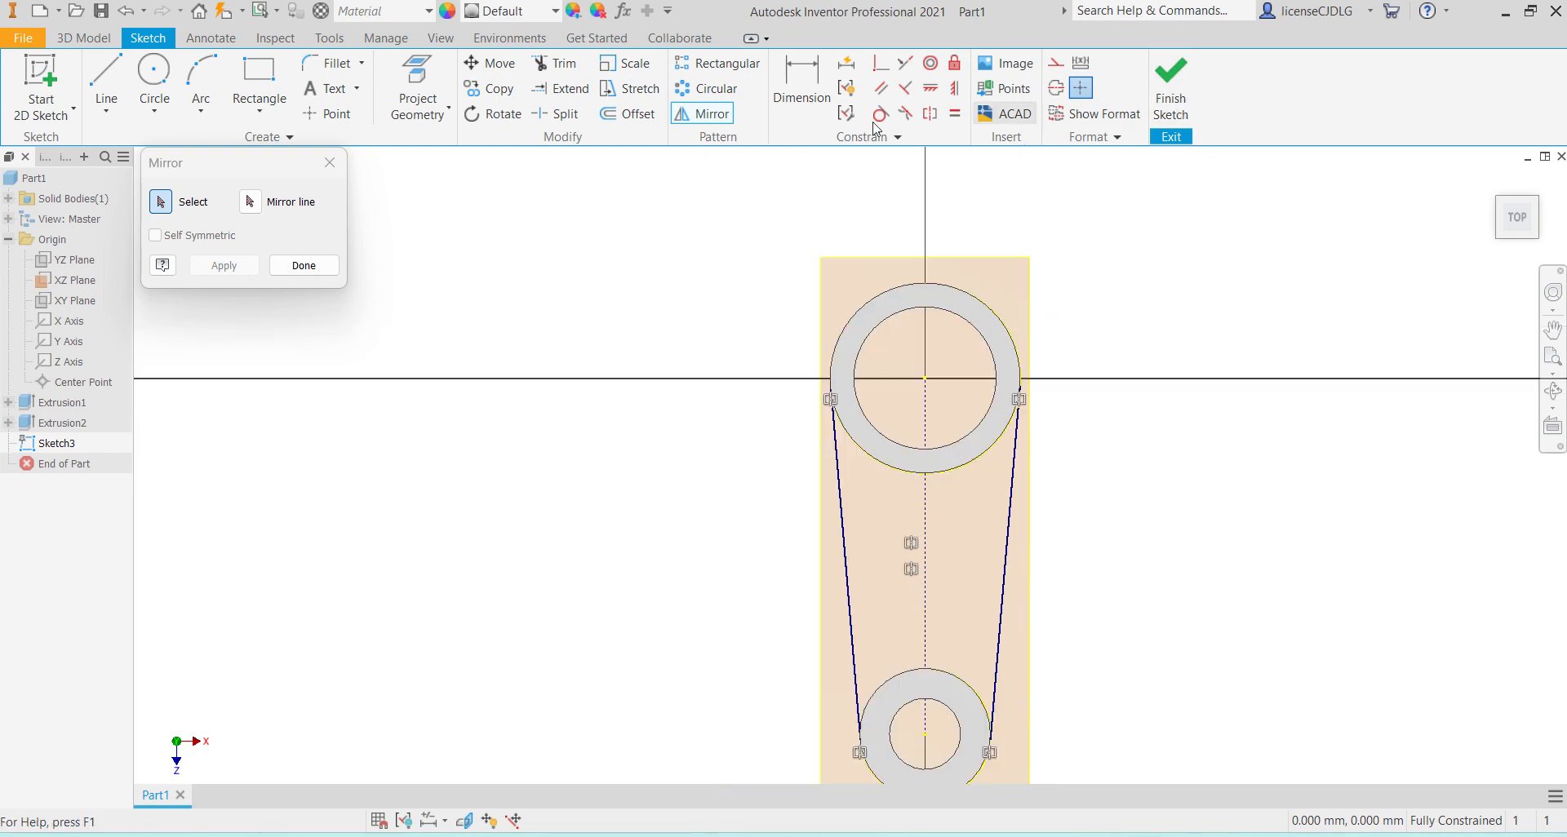
left_click(303, 265)
left_click(1190, 92)
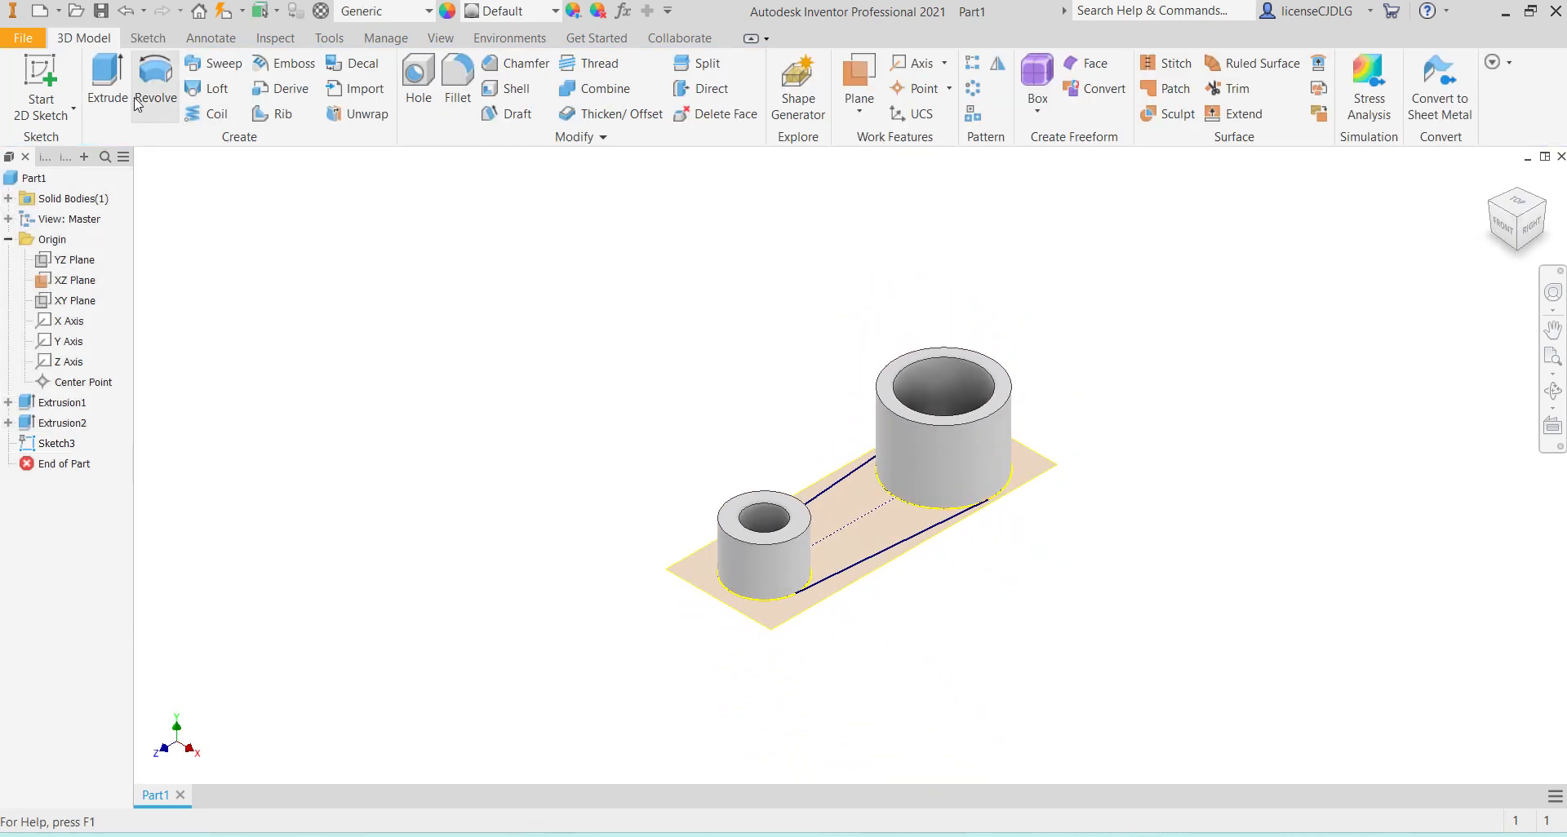
Step: Extrude the tangent profile between the large ring and the small boss 12 mm upward as the connecting plate
left_click(106, 82)
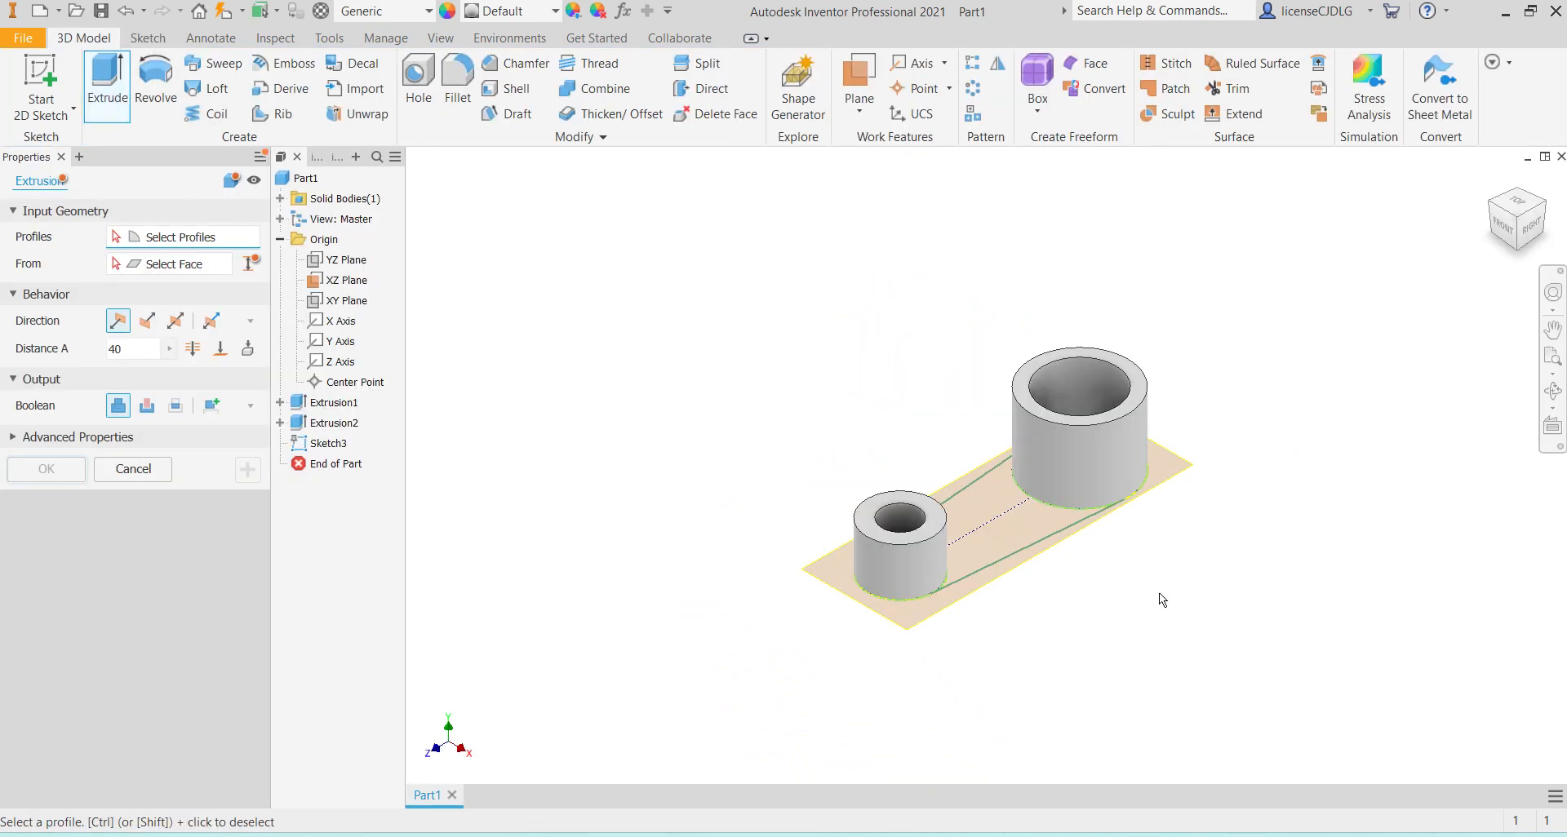
left_click(1015, 527)
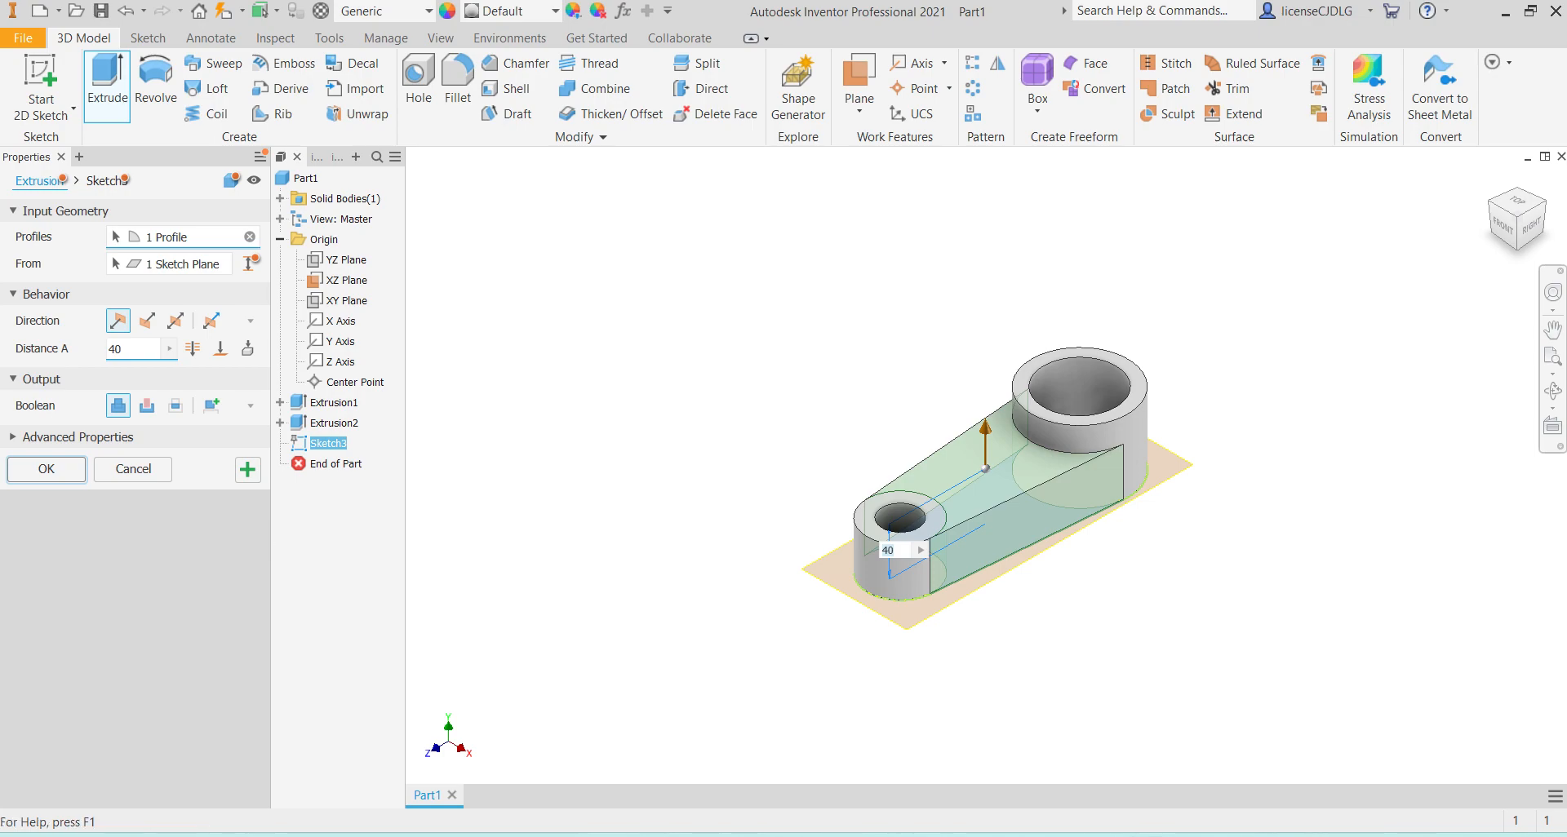
left_click(1100, 836)
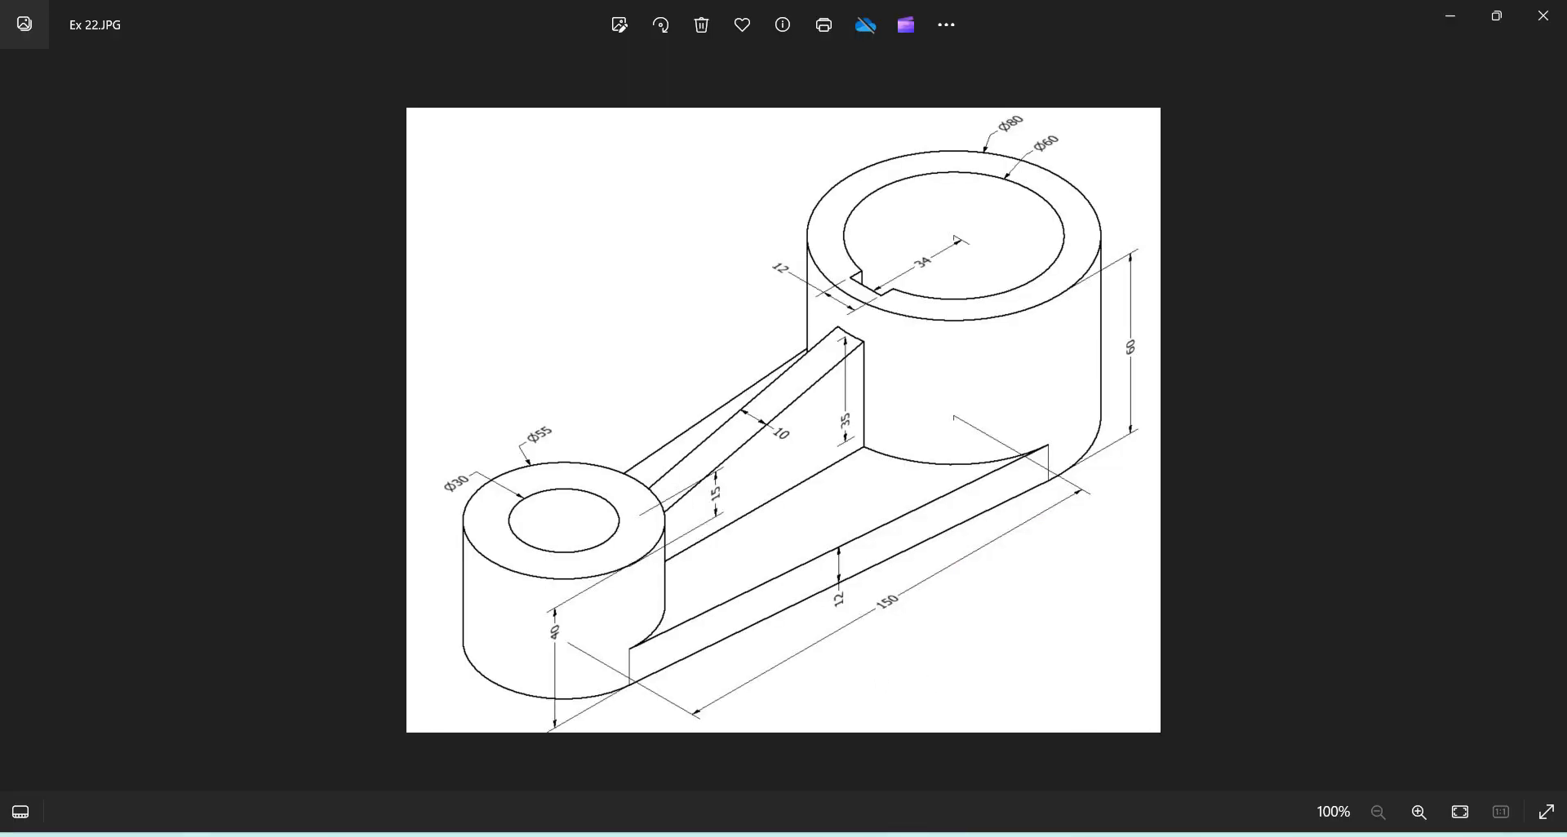
key("alt+Tab")
type("12")
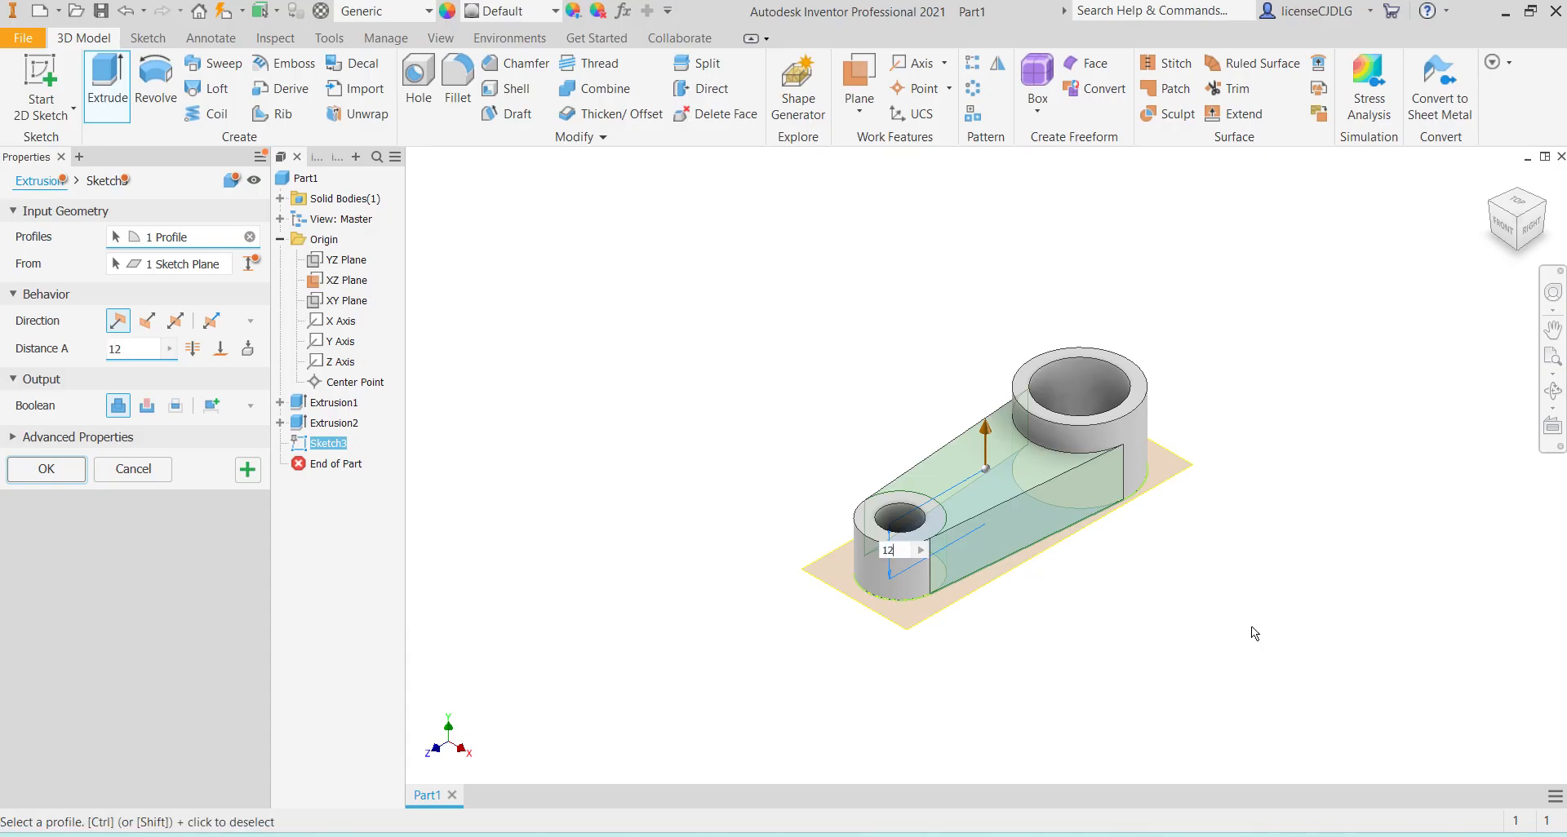
key("Return")
scroll(1131, 496, "up", 3)
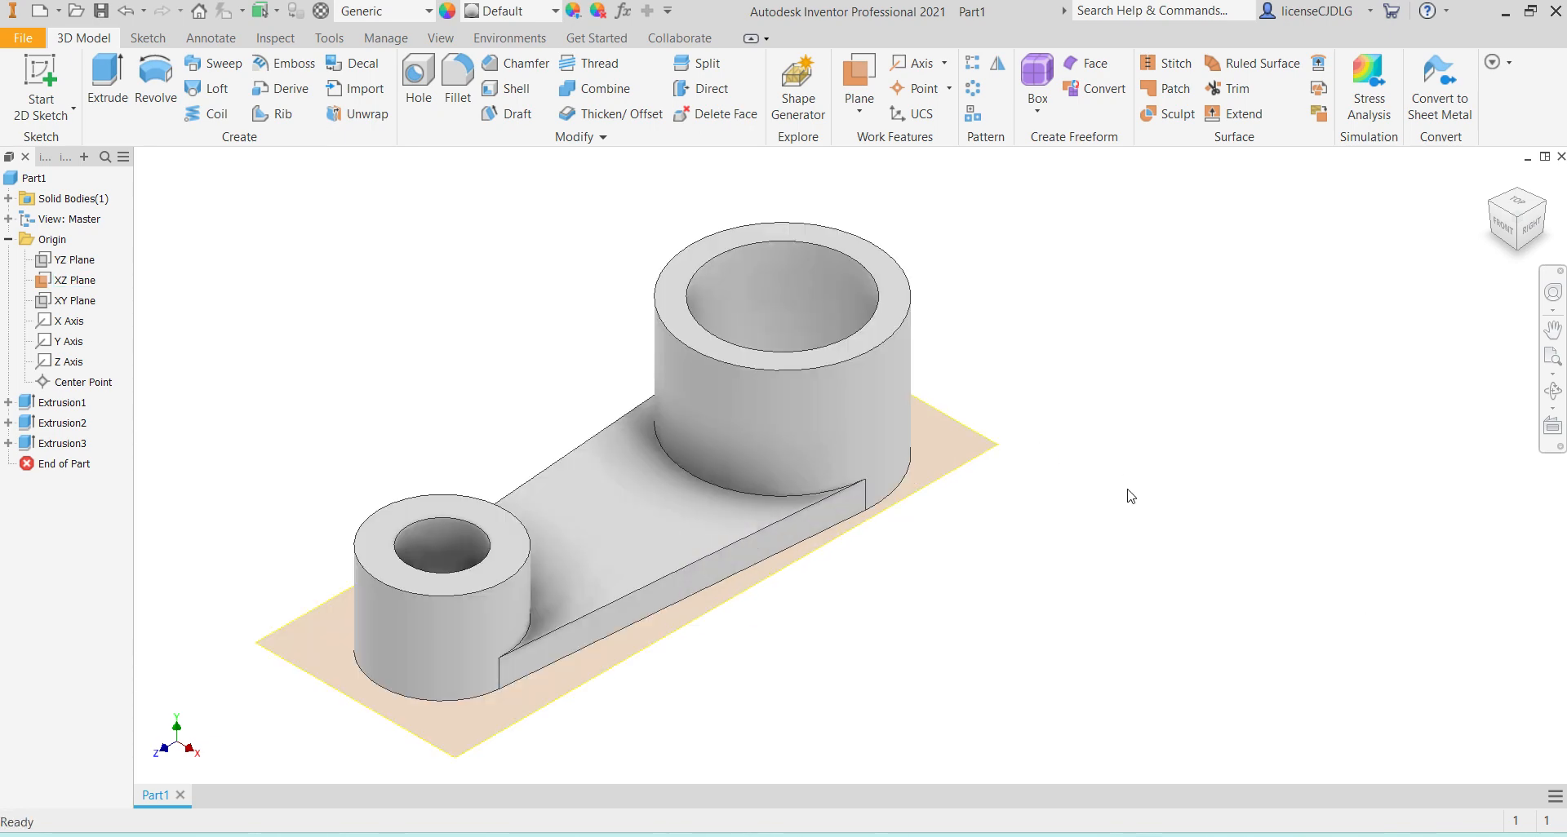
scroll(1118, 506, "down", 2)
Step: Check the rib dimensions in the Ex 22 drawing and start a new sketch on the YZ plane
key("alt+Tab")
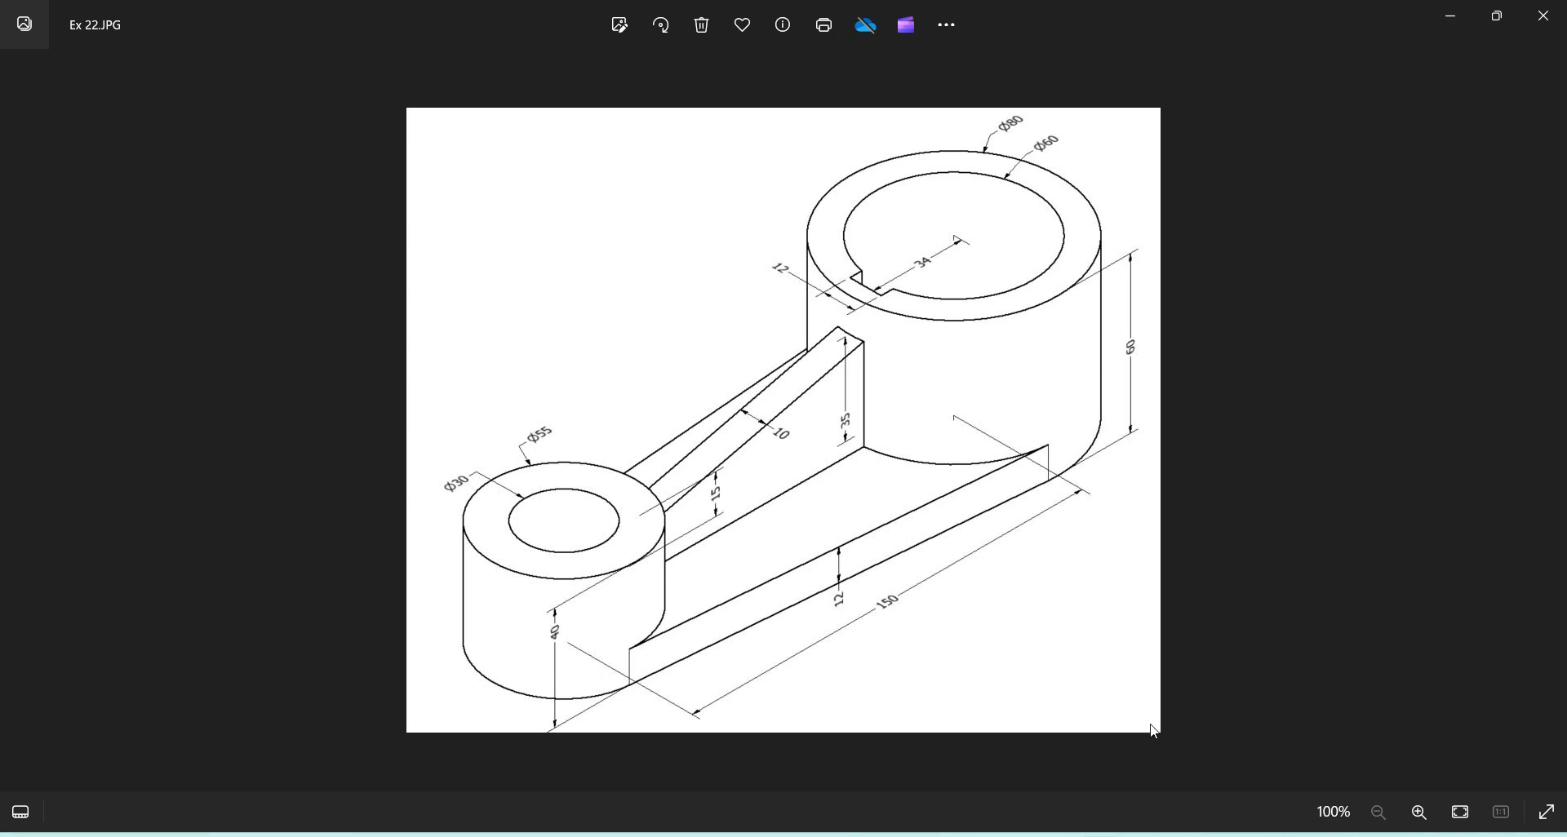
left_click(1095, 835)
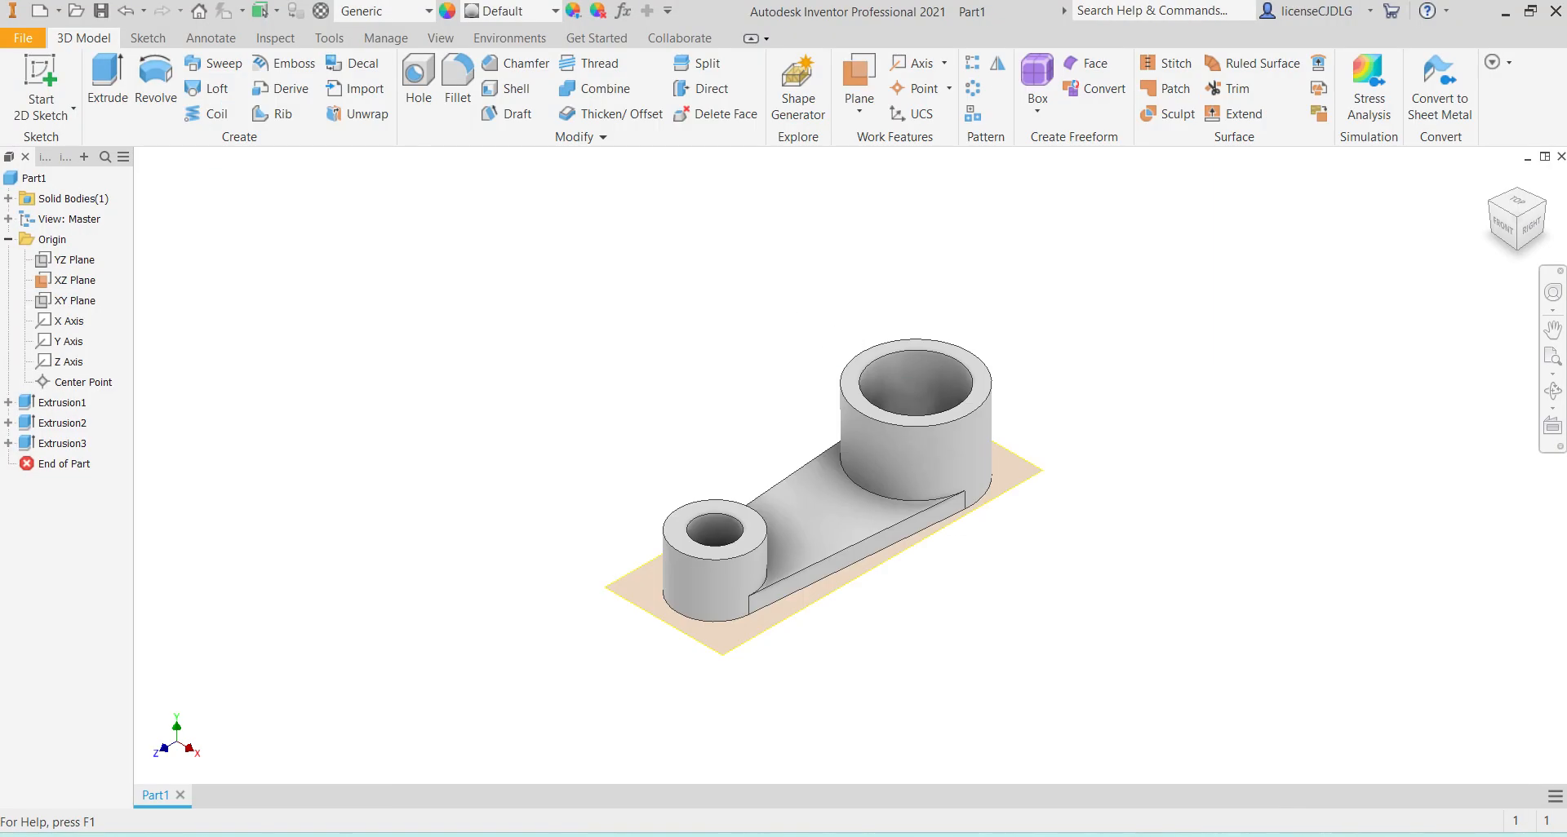
scroll(668, 37, "down", 1)
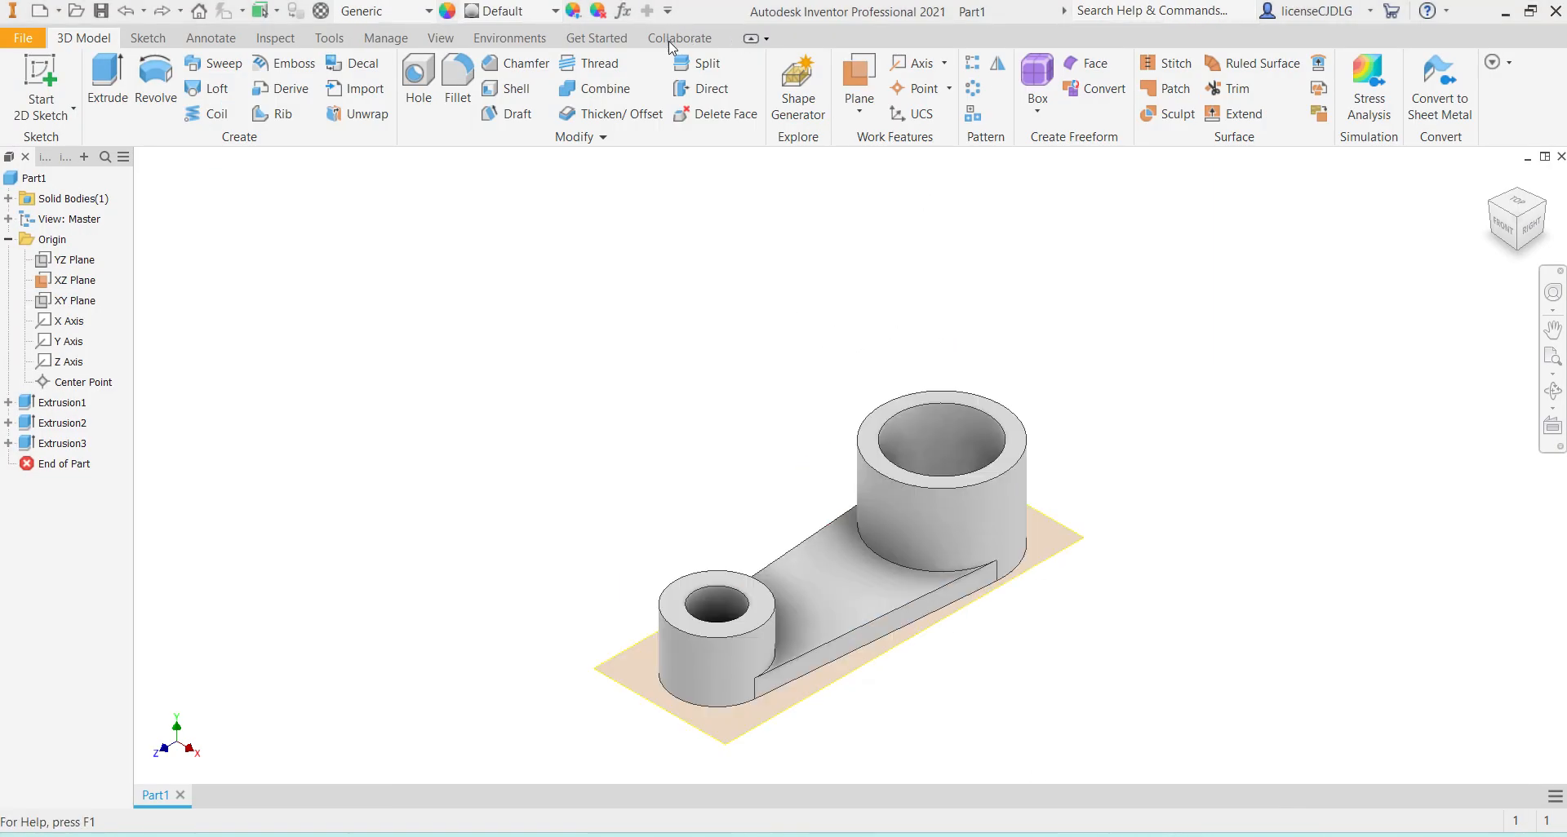
scroll(990, 694, "down", 5)
scroll(965, 656, "up", 4)
mouse_move(966, 665)
middle_mouse_down()
mouse_move(899, 641)
mouse_move(958, 659)
middle_mouse_up()
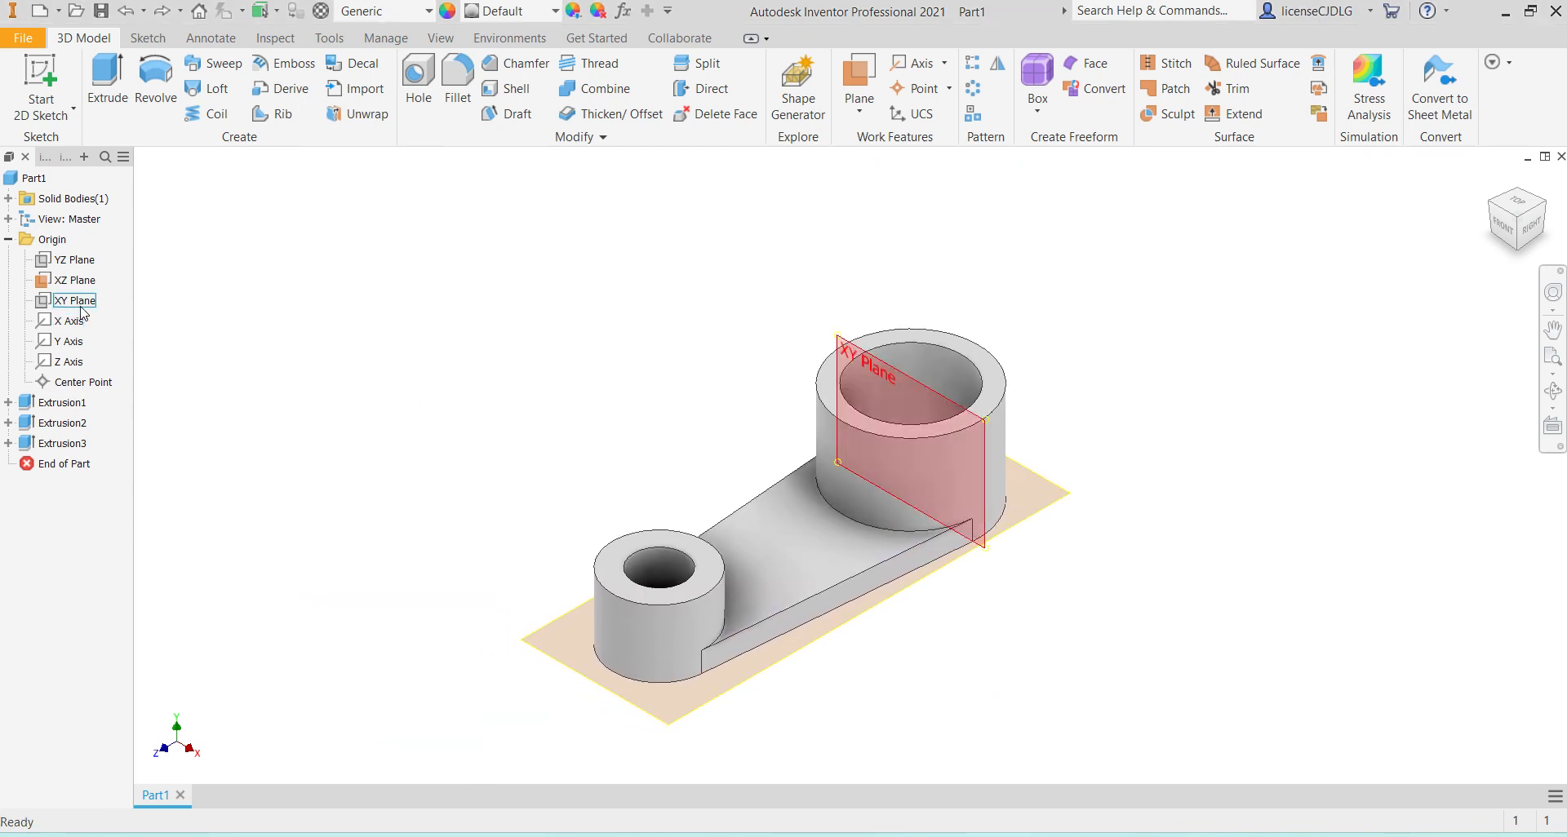
left_click(78, 262)
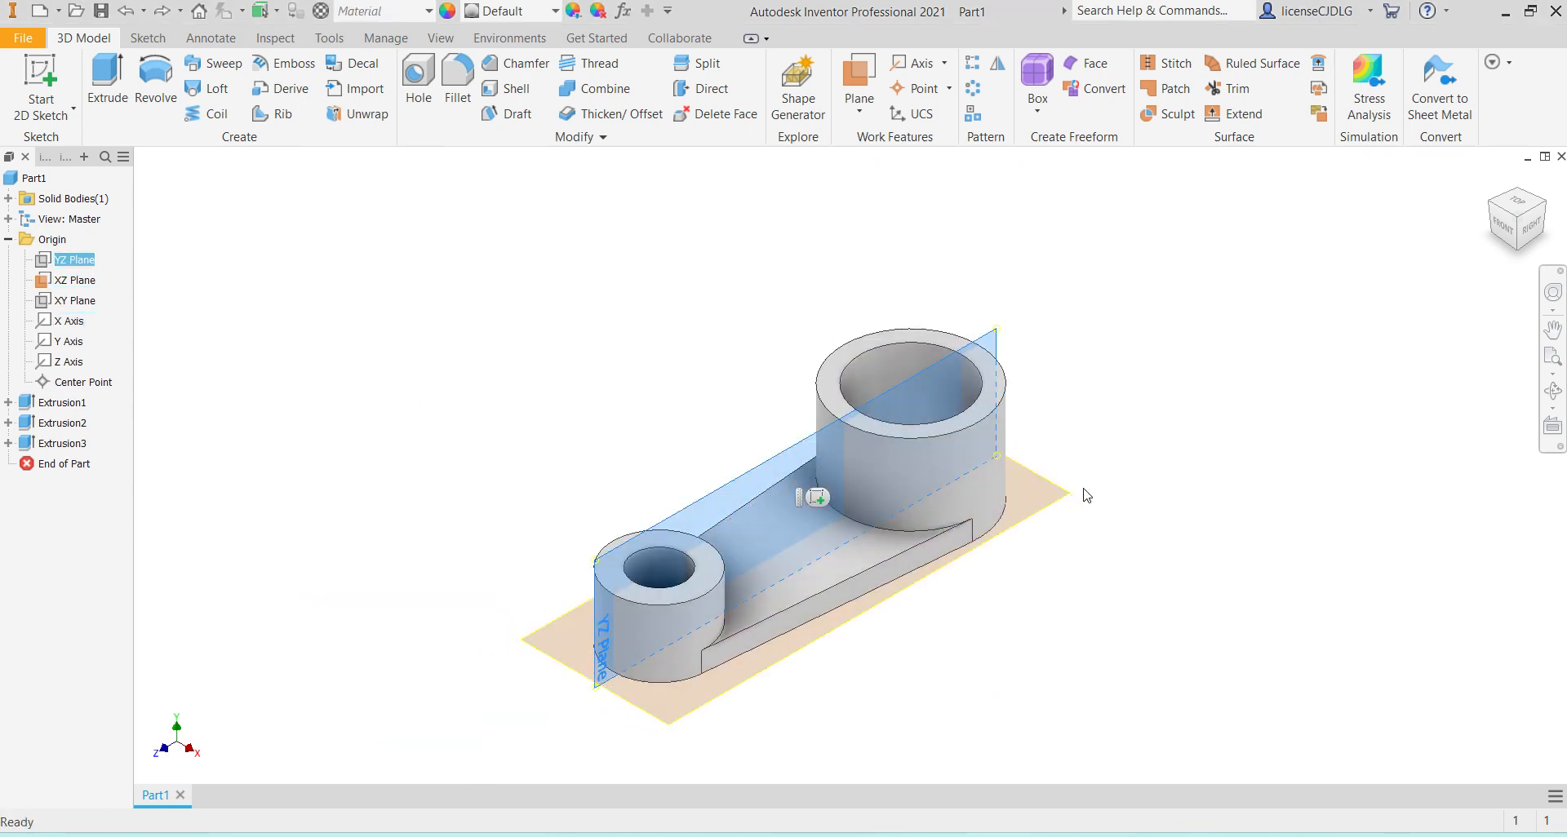
key("Page_Up")
key("s")
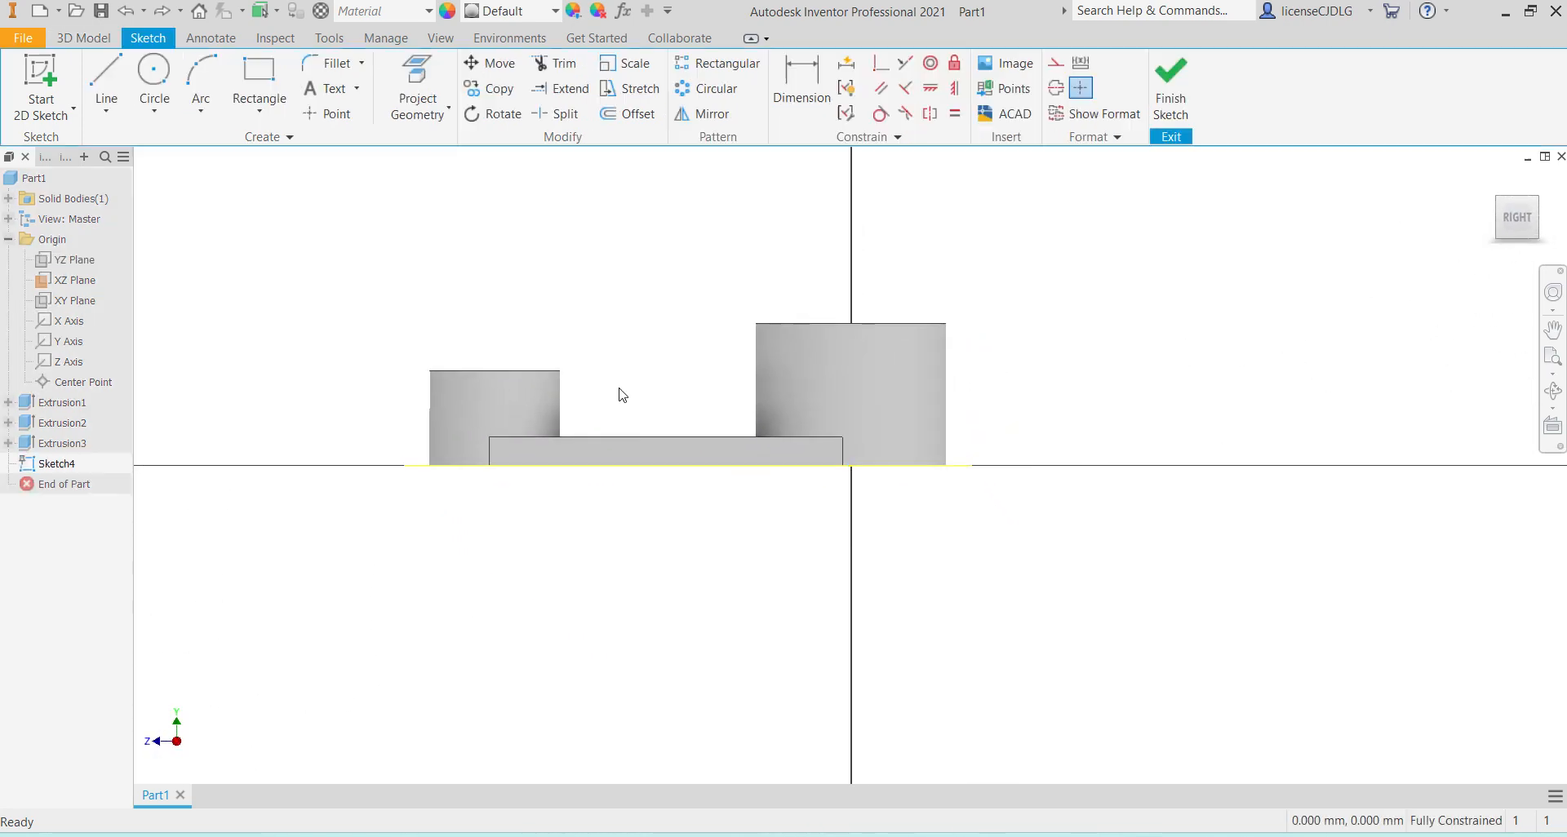
Step: Draw a slanted line from the small boss's inner-facing side edge up to the facing side edge of the large ring
left_click(105, 80)
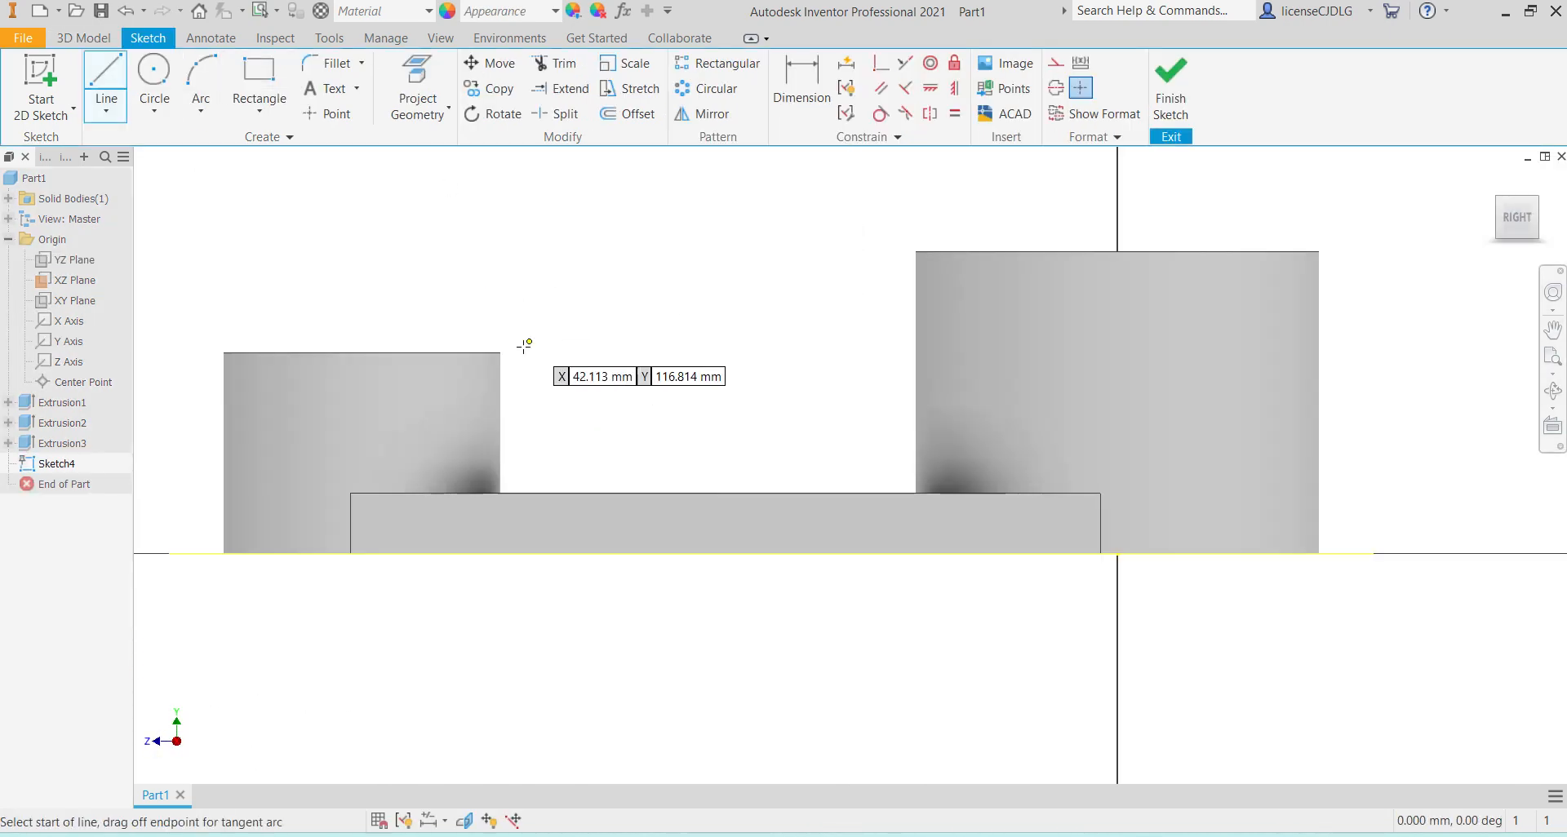
left_click(502, 379)
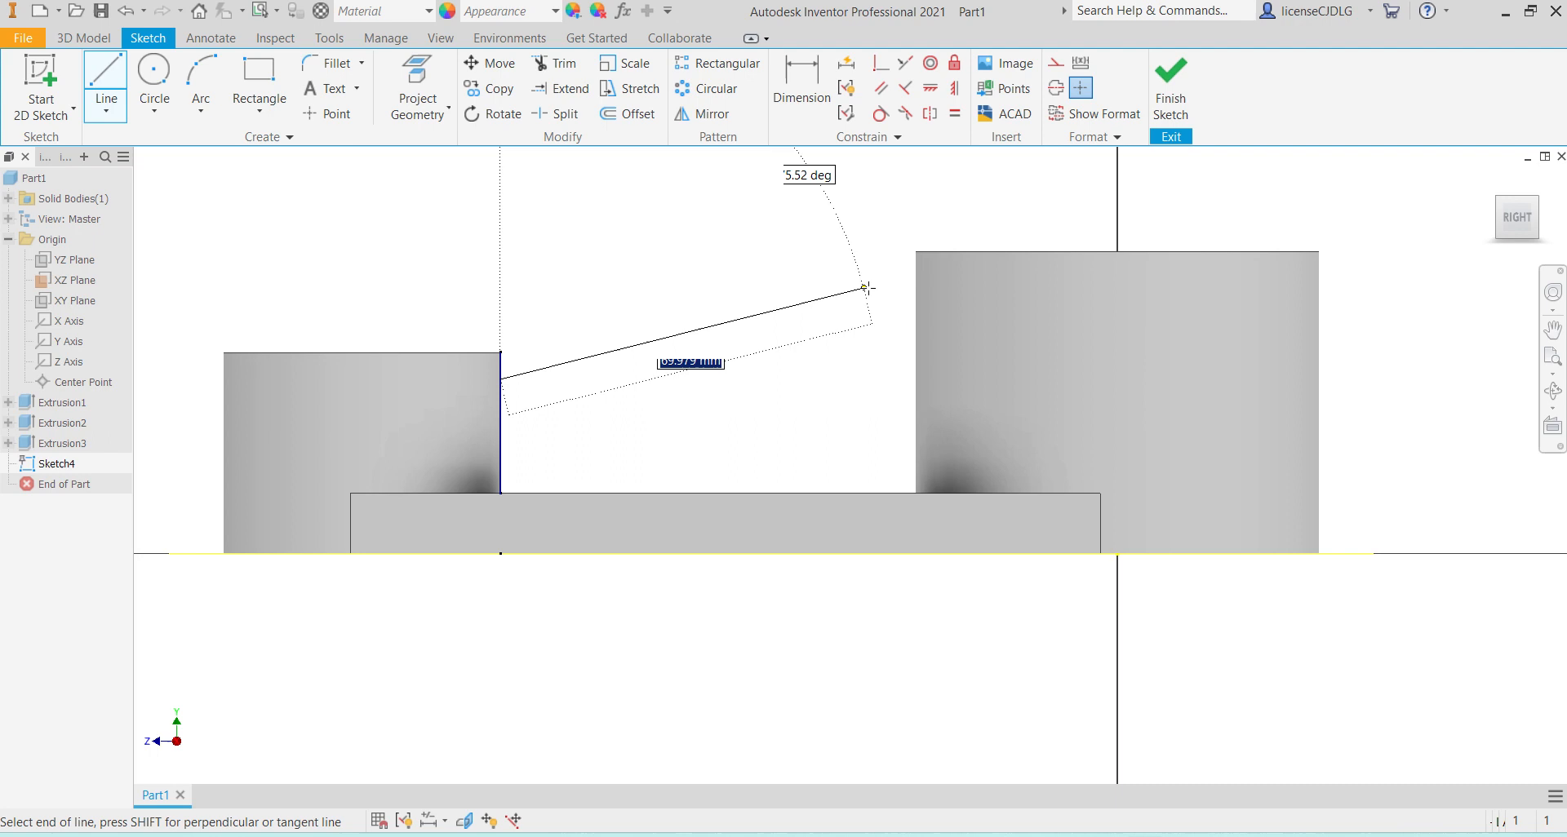
left_click(917, 278)
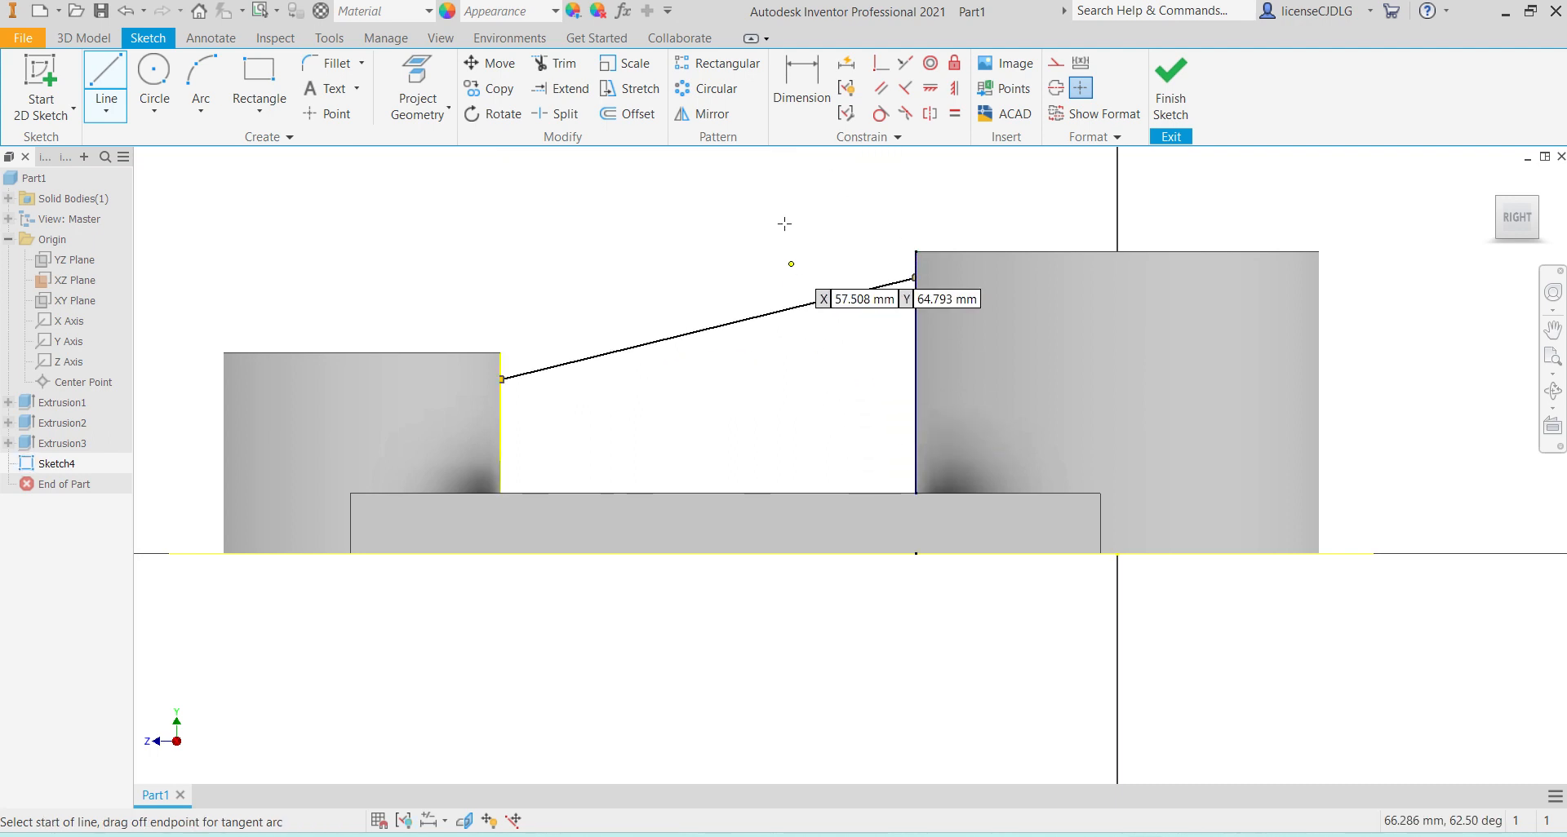
Step: Dimension the height of the slanted line's large-ring end above the plate's top face as 35 mm
key("d")
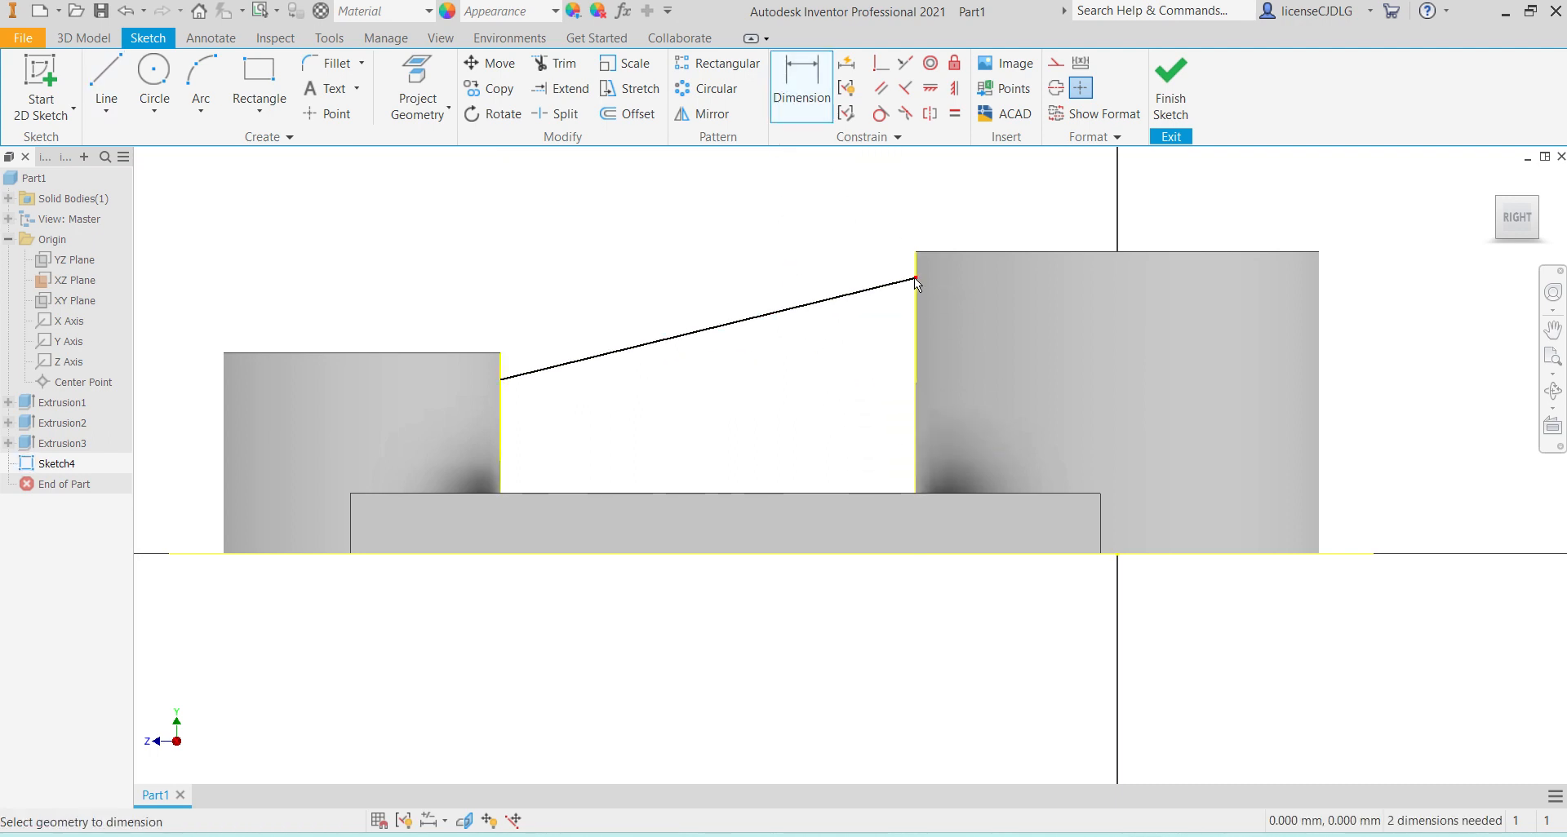
left_click(873, 493)
left_click(889, 454)
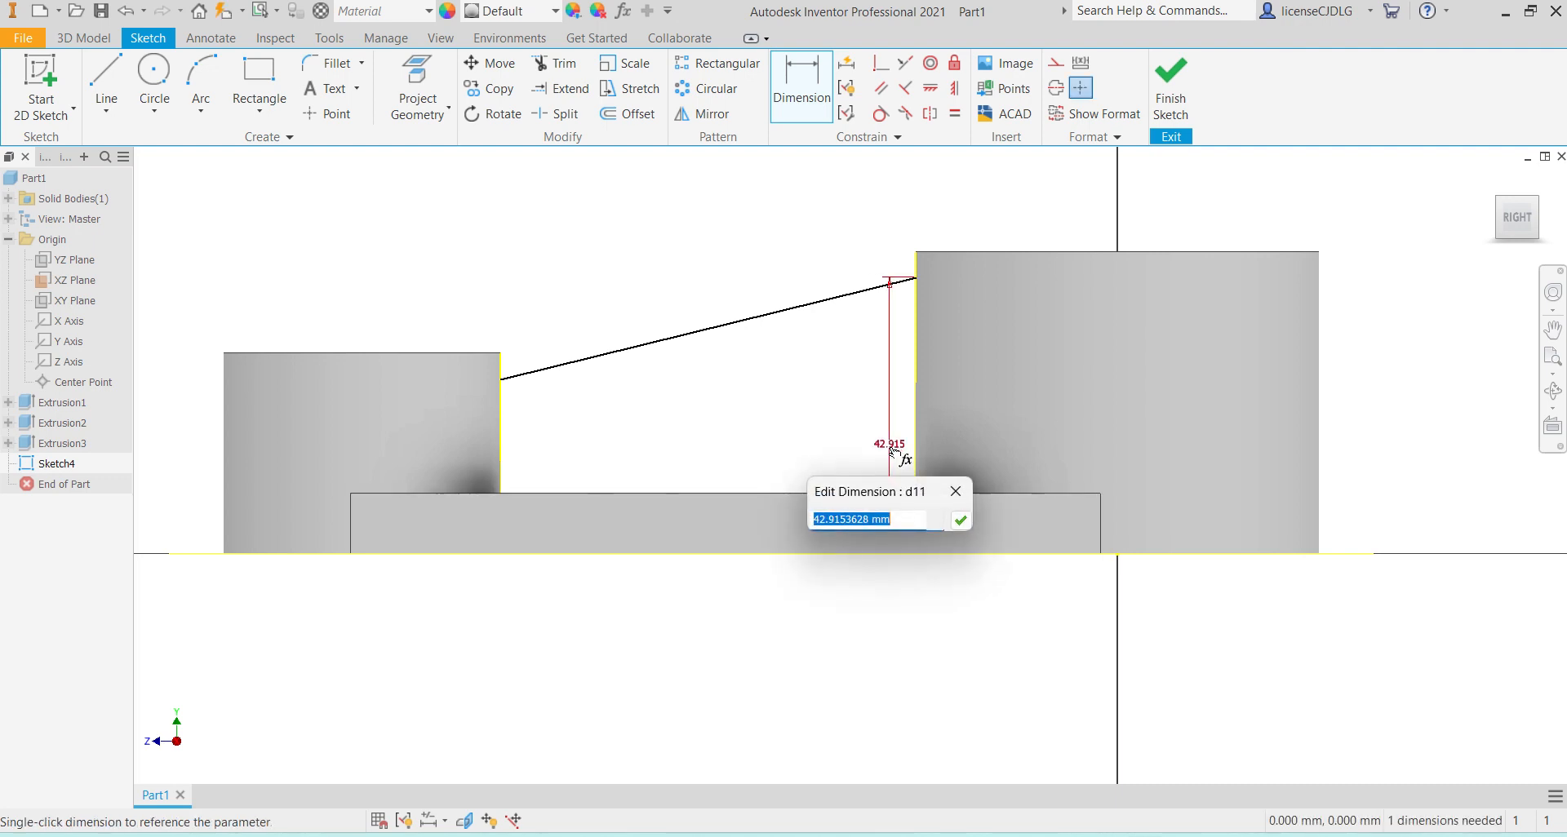
type("35")
key("Return")
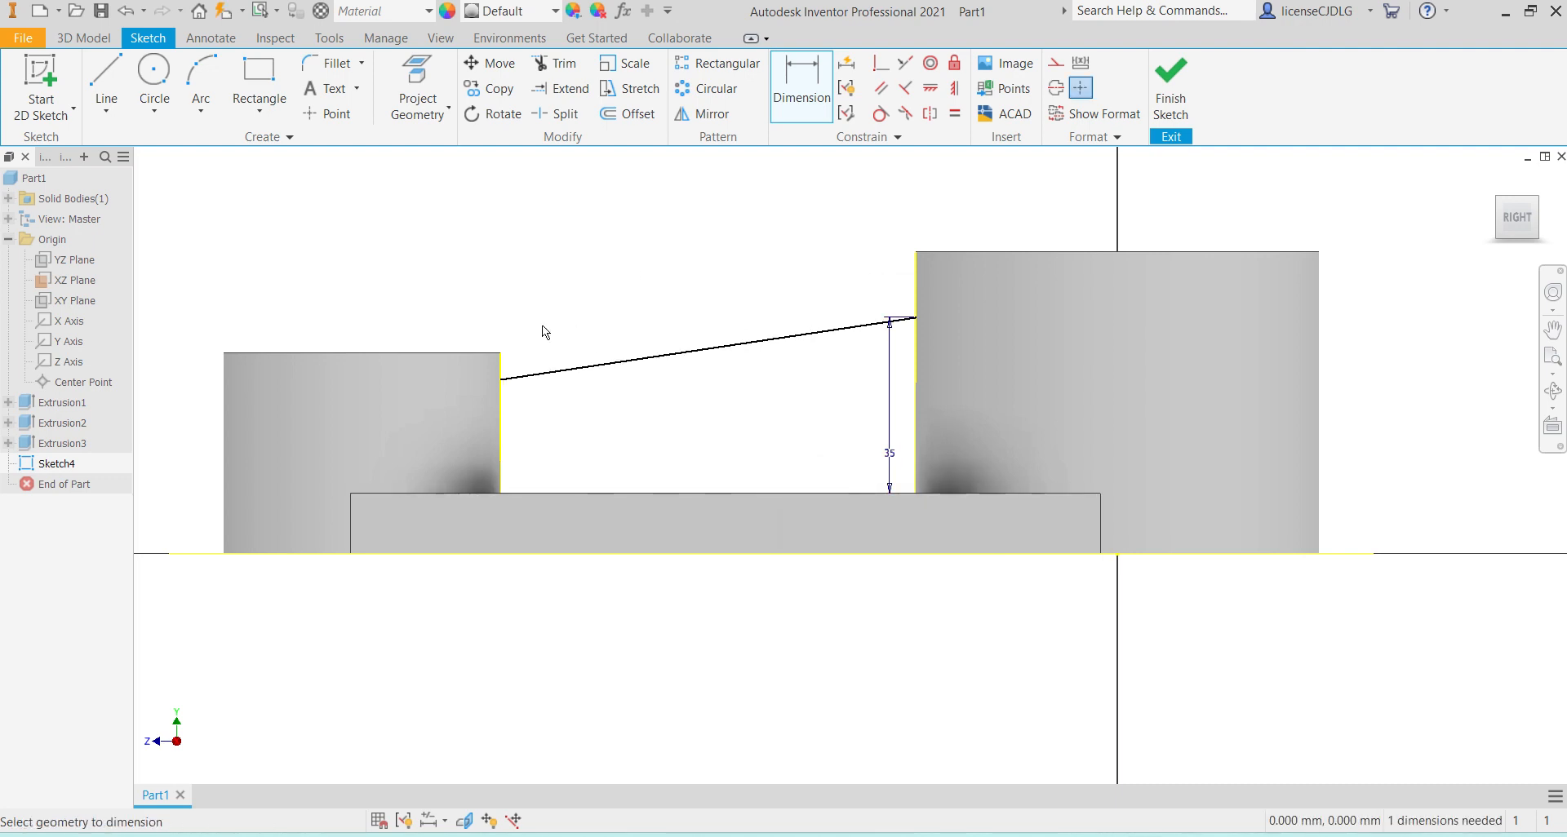
Step: Dimension the slanted line's small-boss end 15 mm above the plate's top face and finish the sketch
left_click(501, 379)
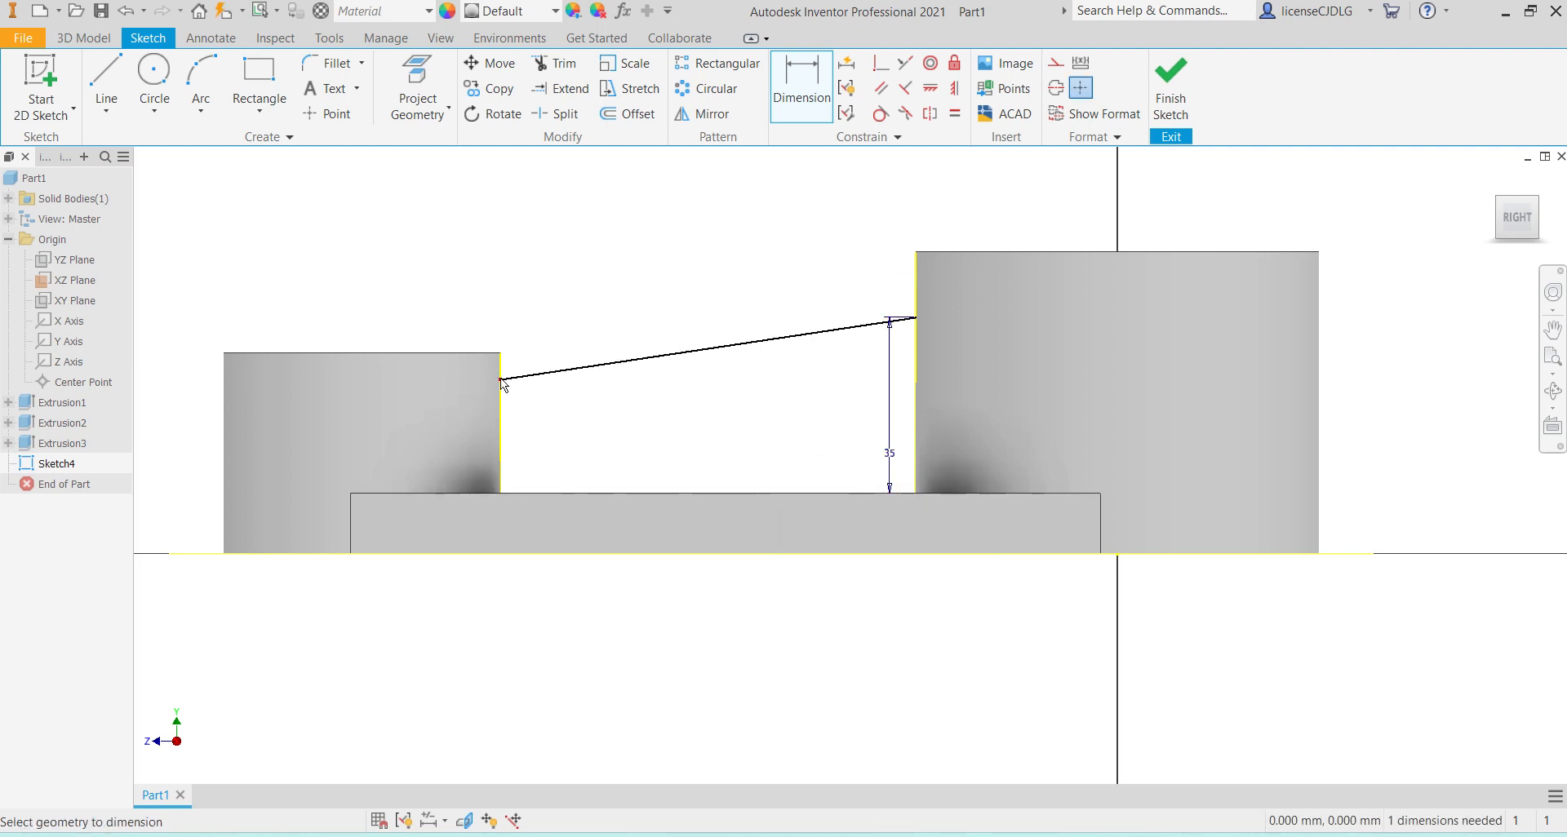
left_click(523, 492)
left_click(535, 457)
type("15")
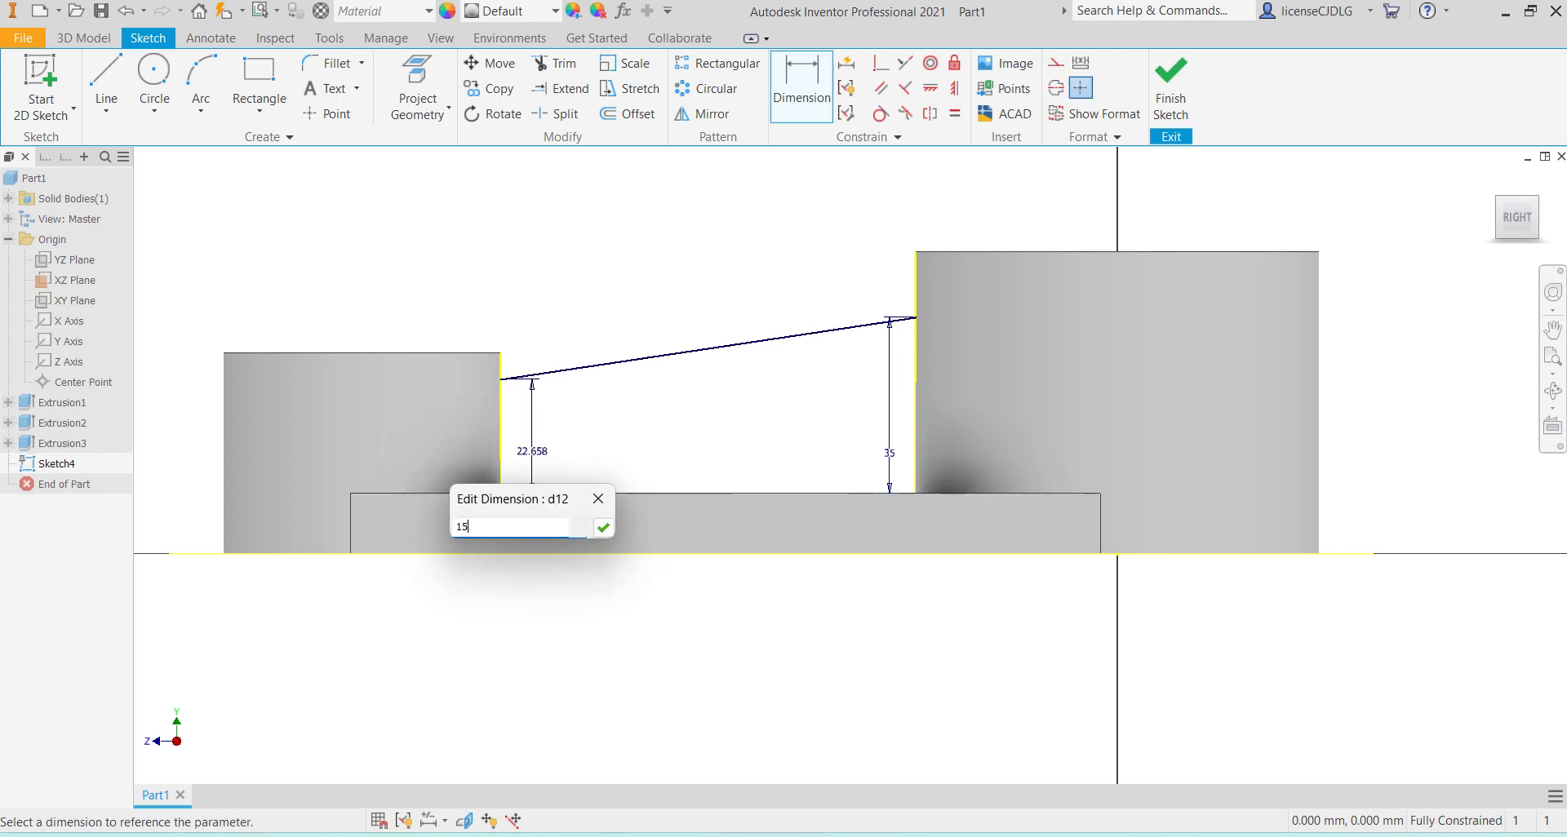
key("Return")
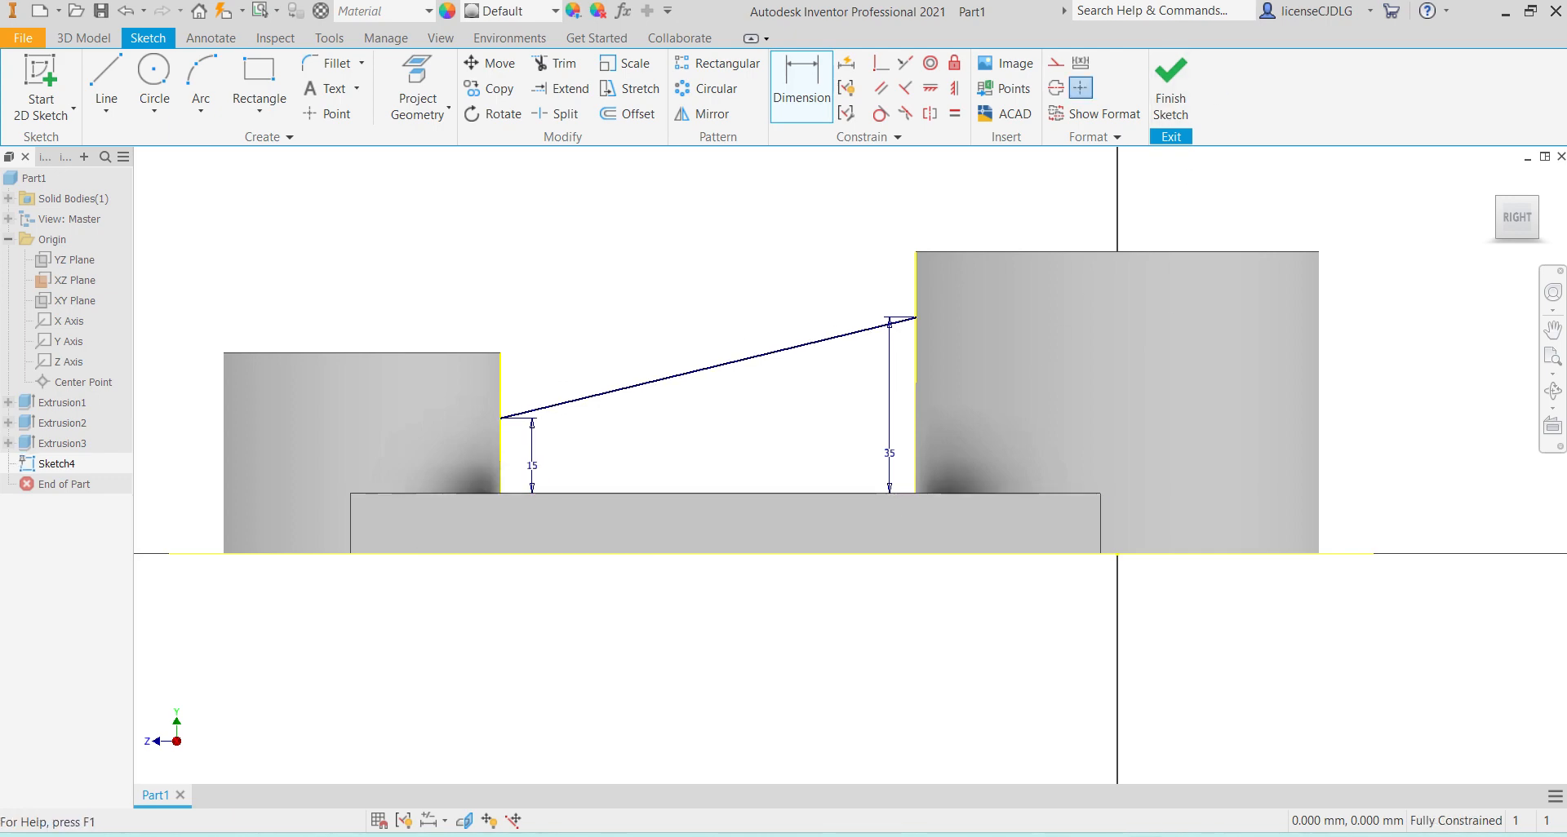
key("alt+Tab")
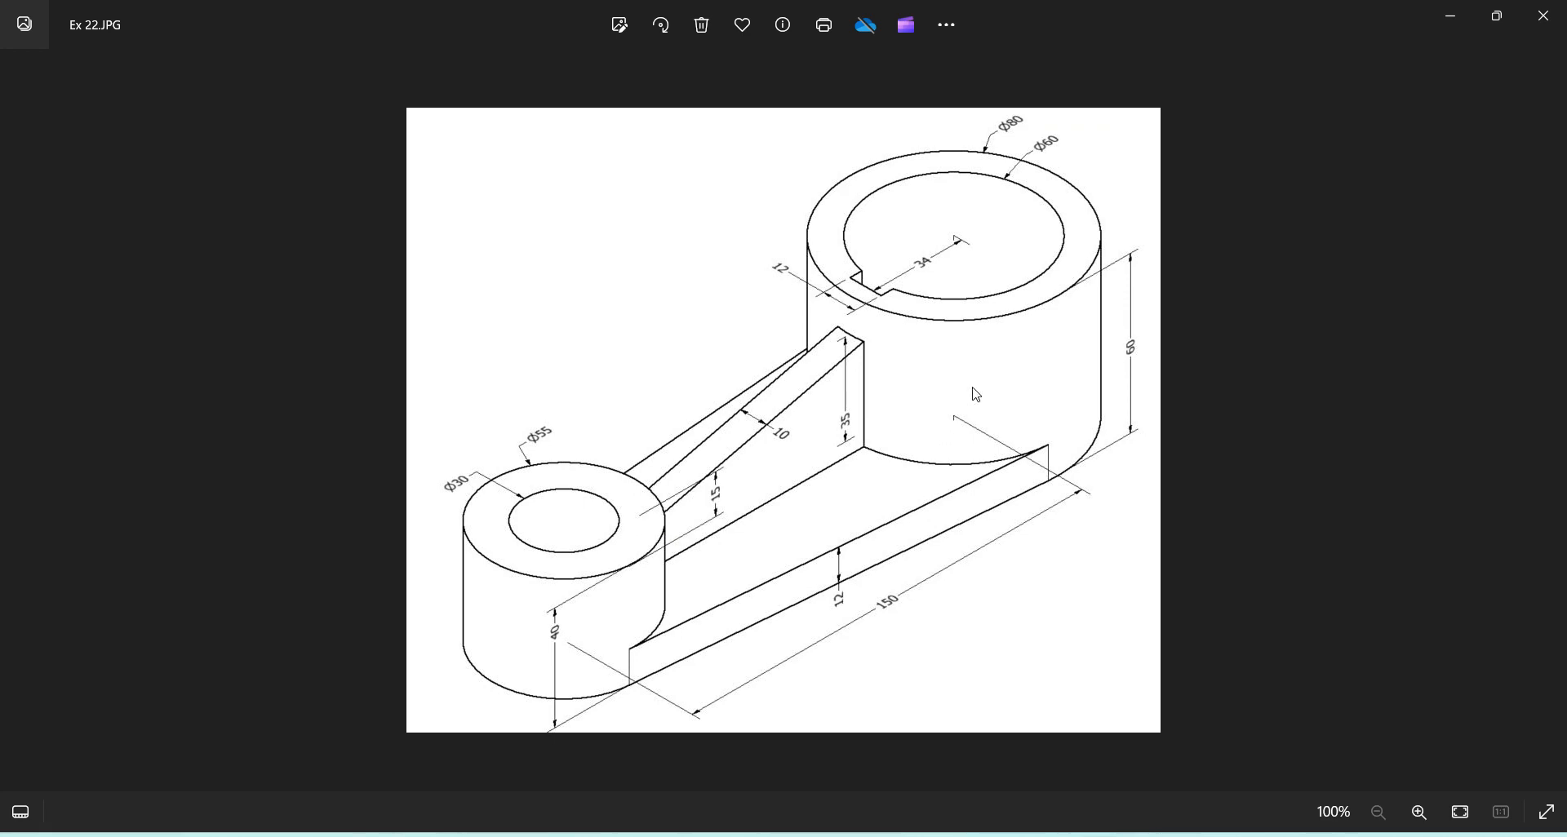
left_click(1449, 20)
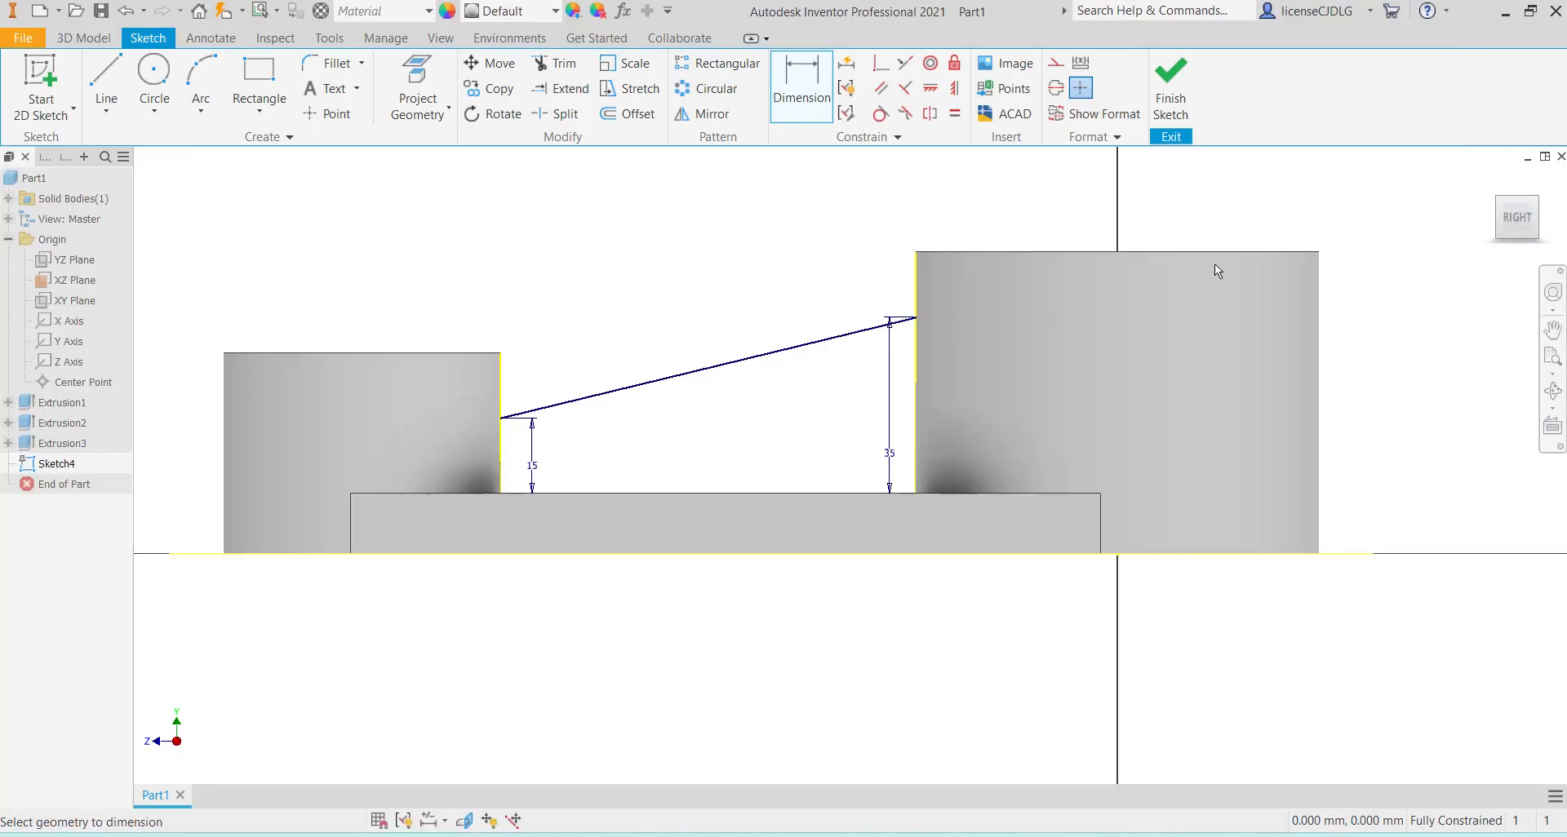
left_click(1171, 90)
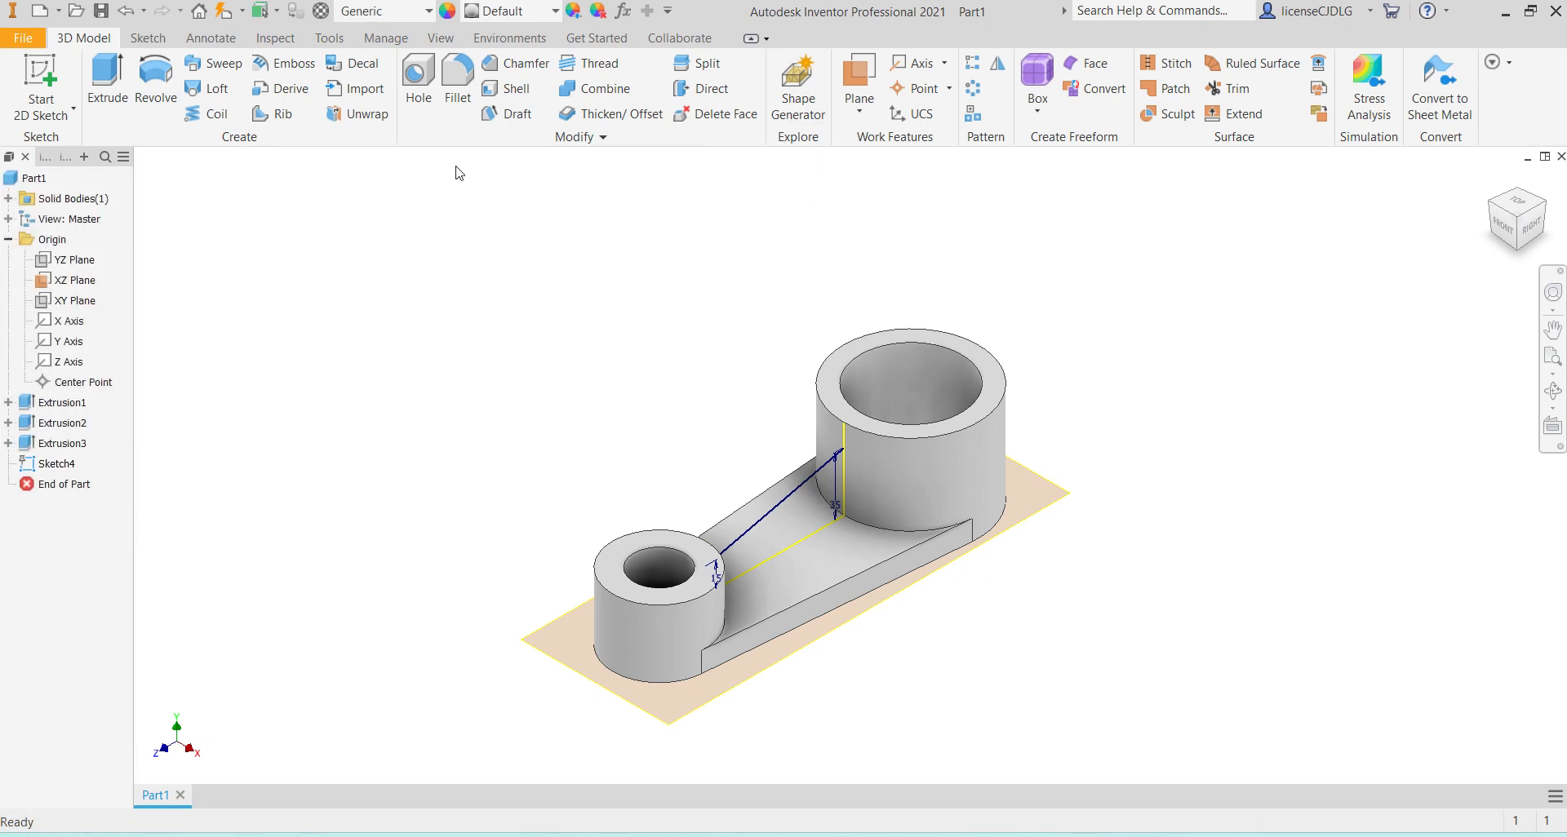
Step: Create a rib parallel to the sketch plane from the slanted line, 10 mm thick, filling down to the connecting plate
left_click(273, 114)
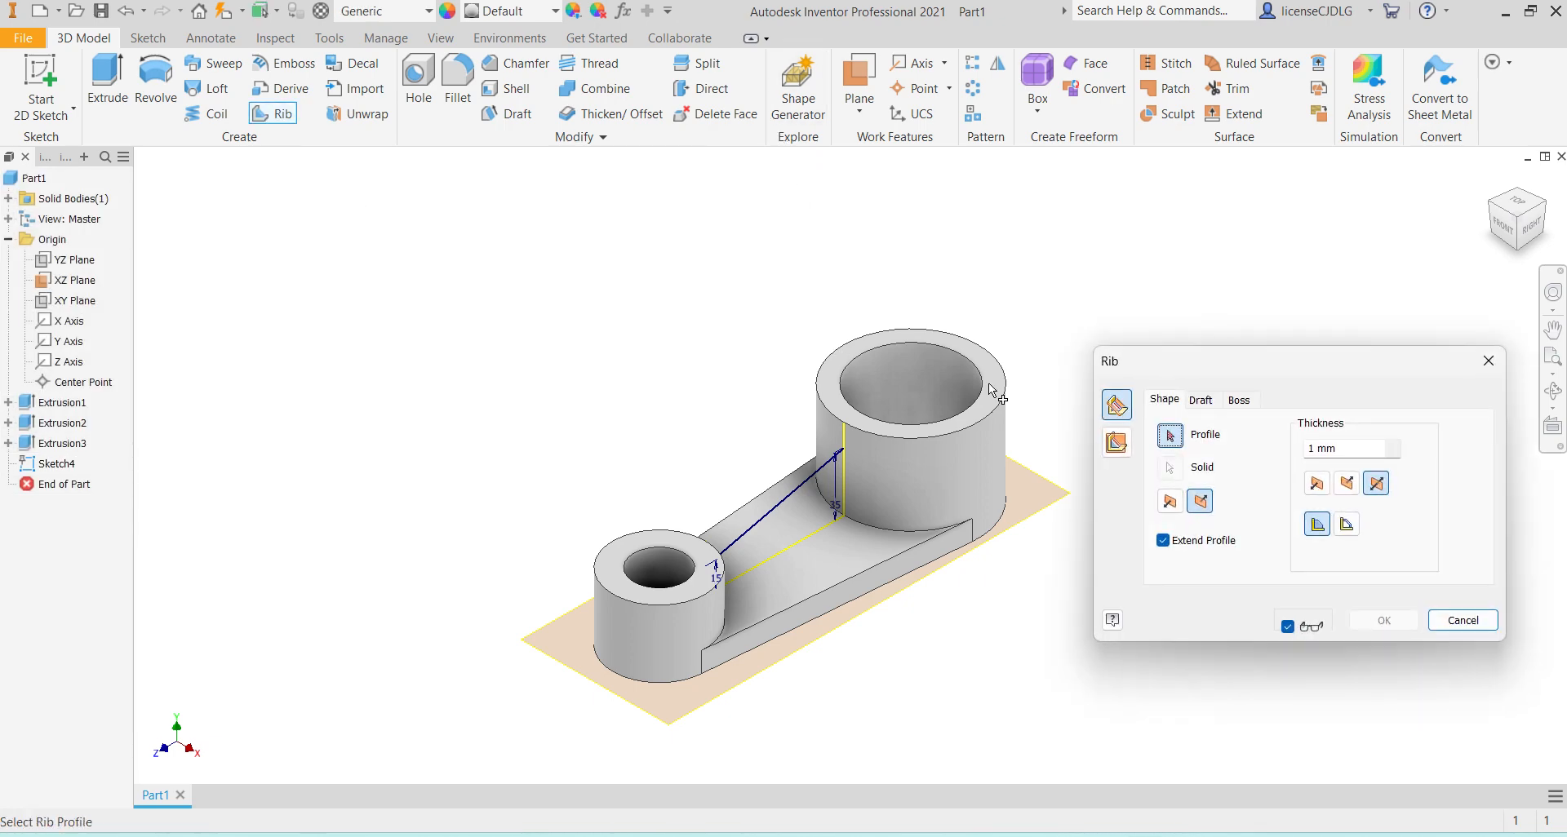
left_click(1116, 442)
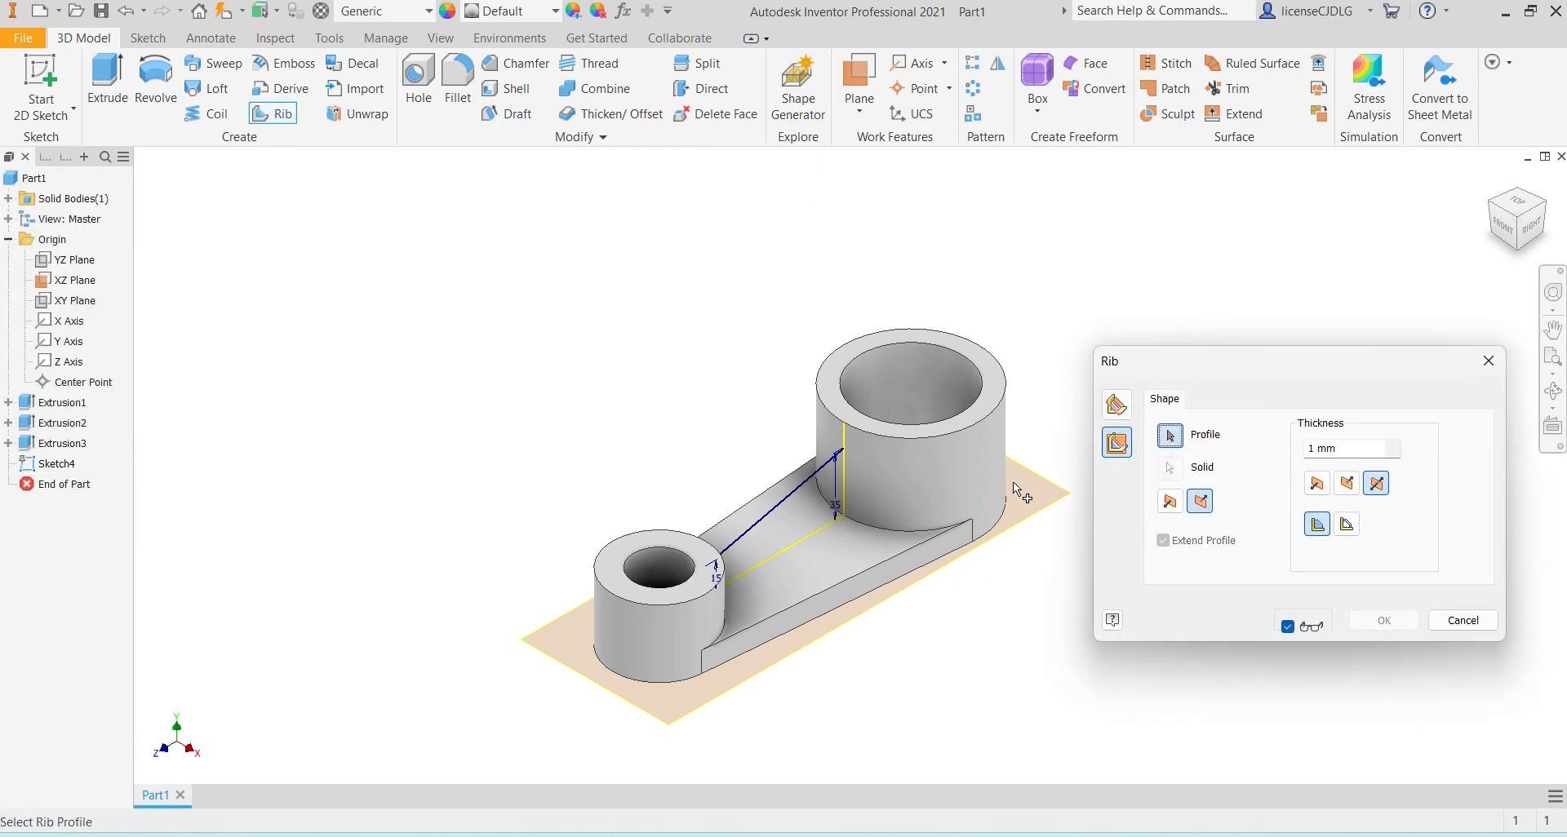
left_click(770, 493)
left_click(1332, 448)
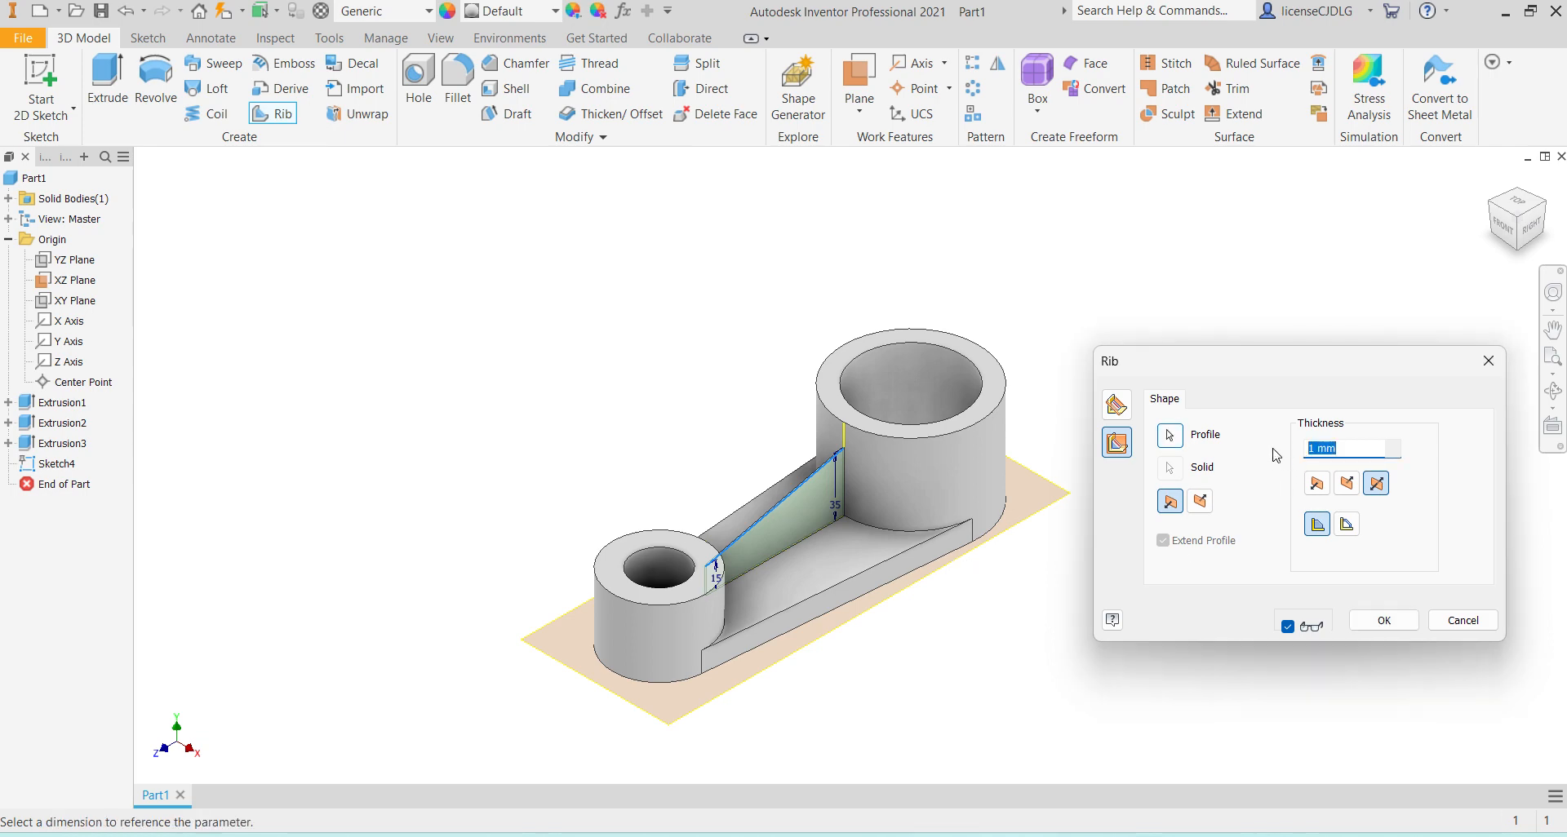
type("10")
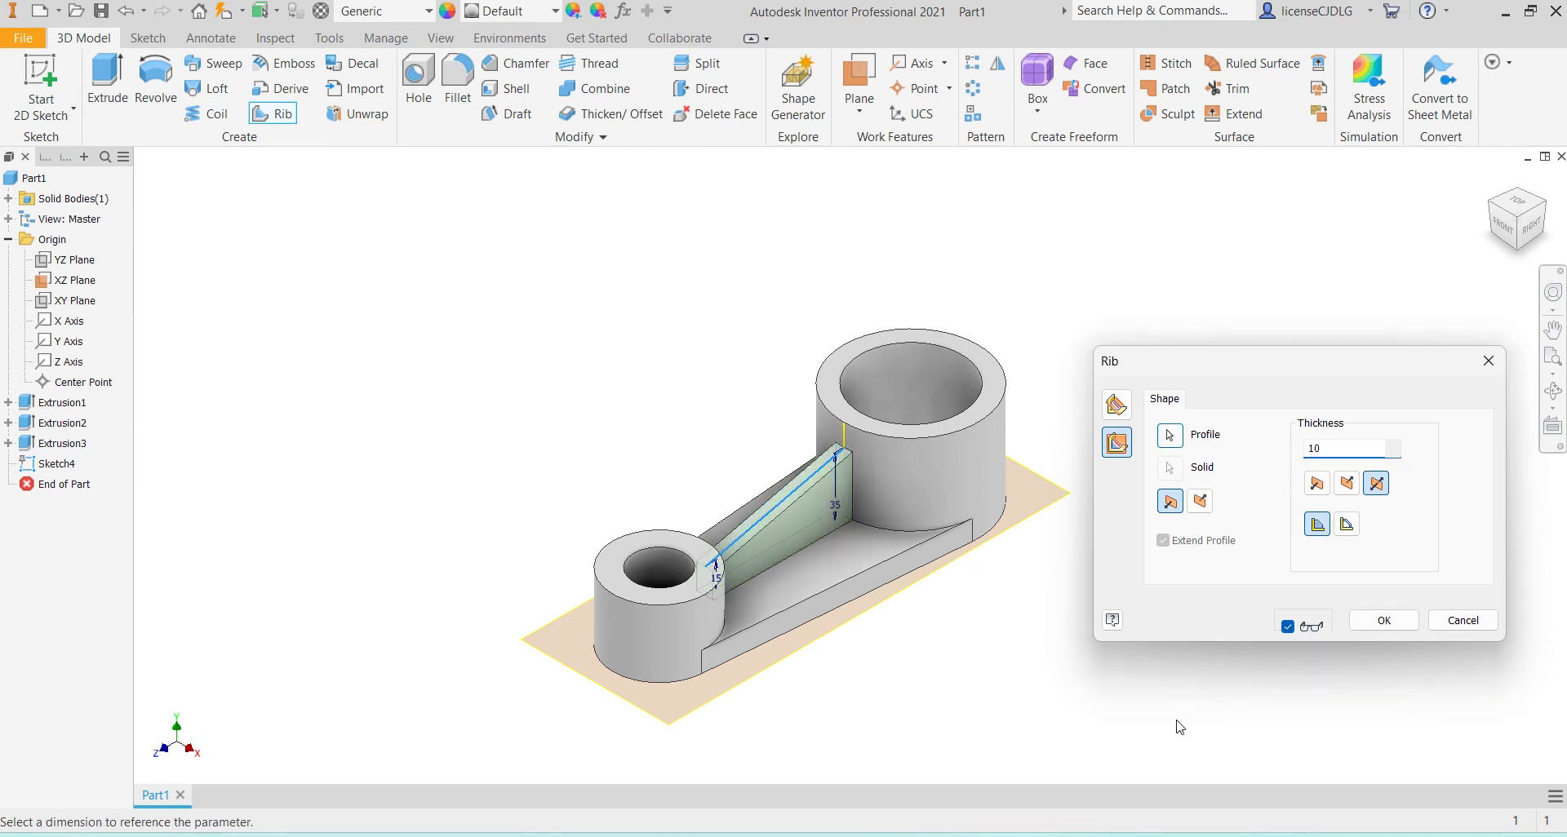
left_click(866, 834)
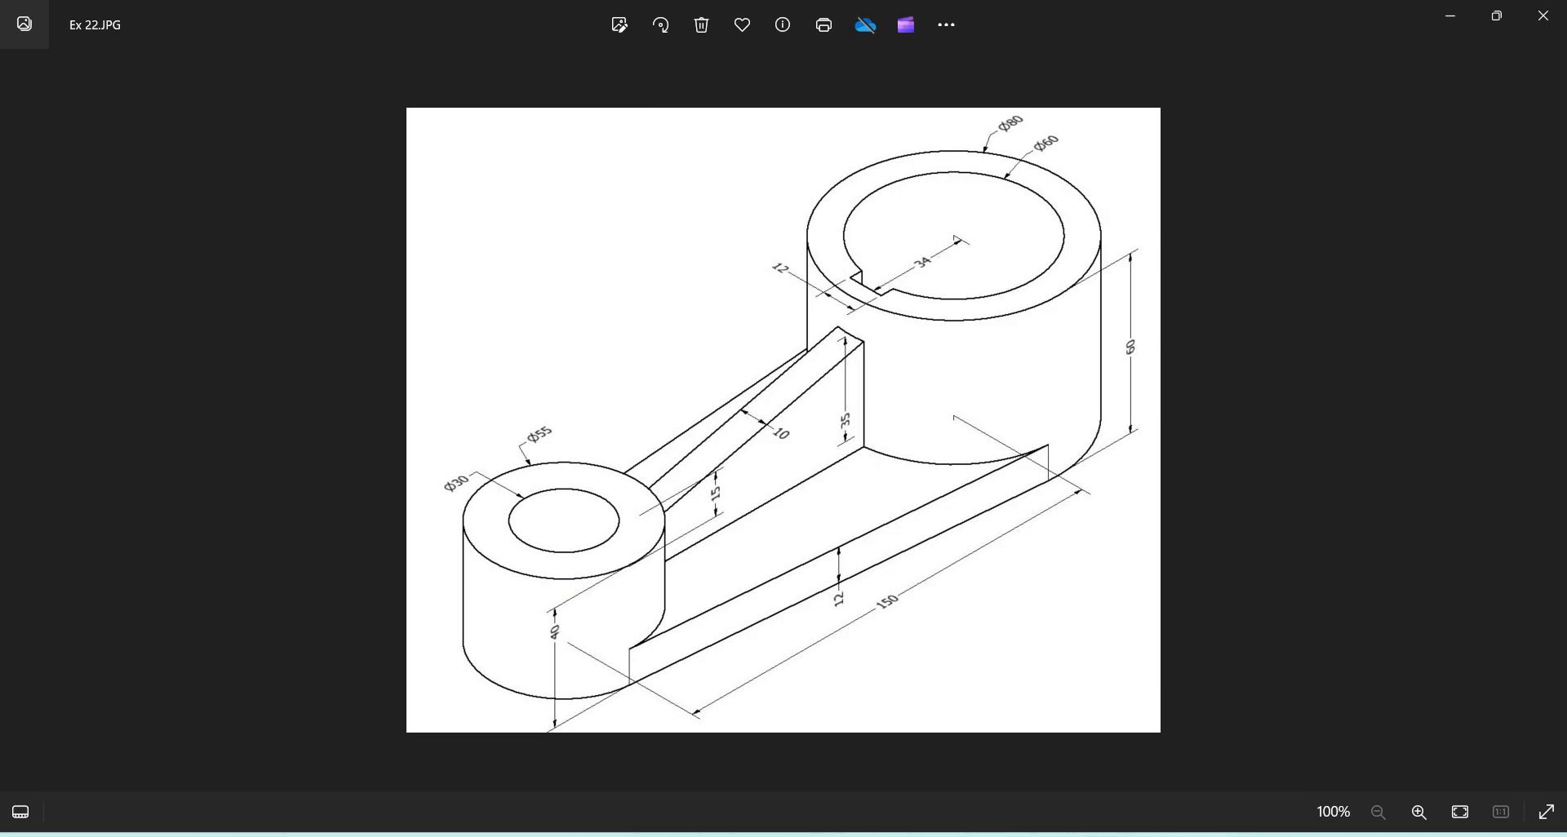
left_click(866, 835)
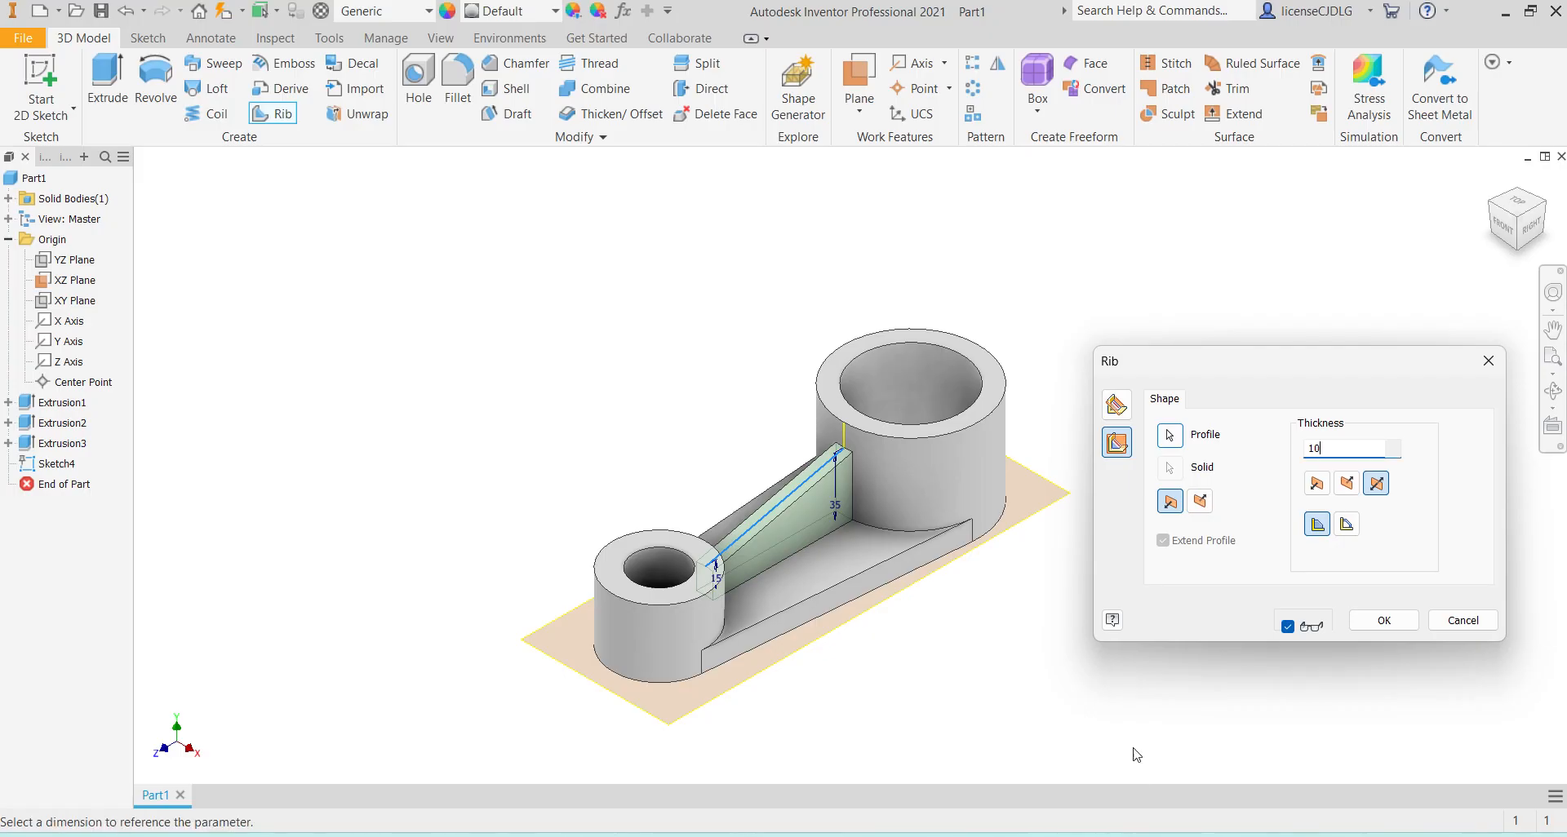
left_click(1383, 621)
scroll(854, 458, "up", 5)
scroll(913, 565, "down", 4)
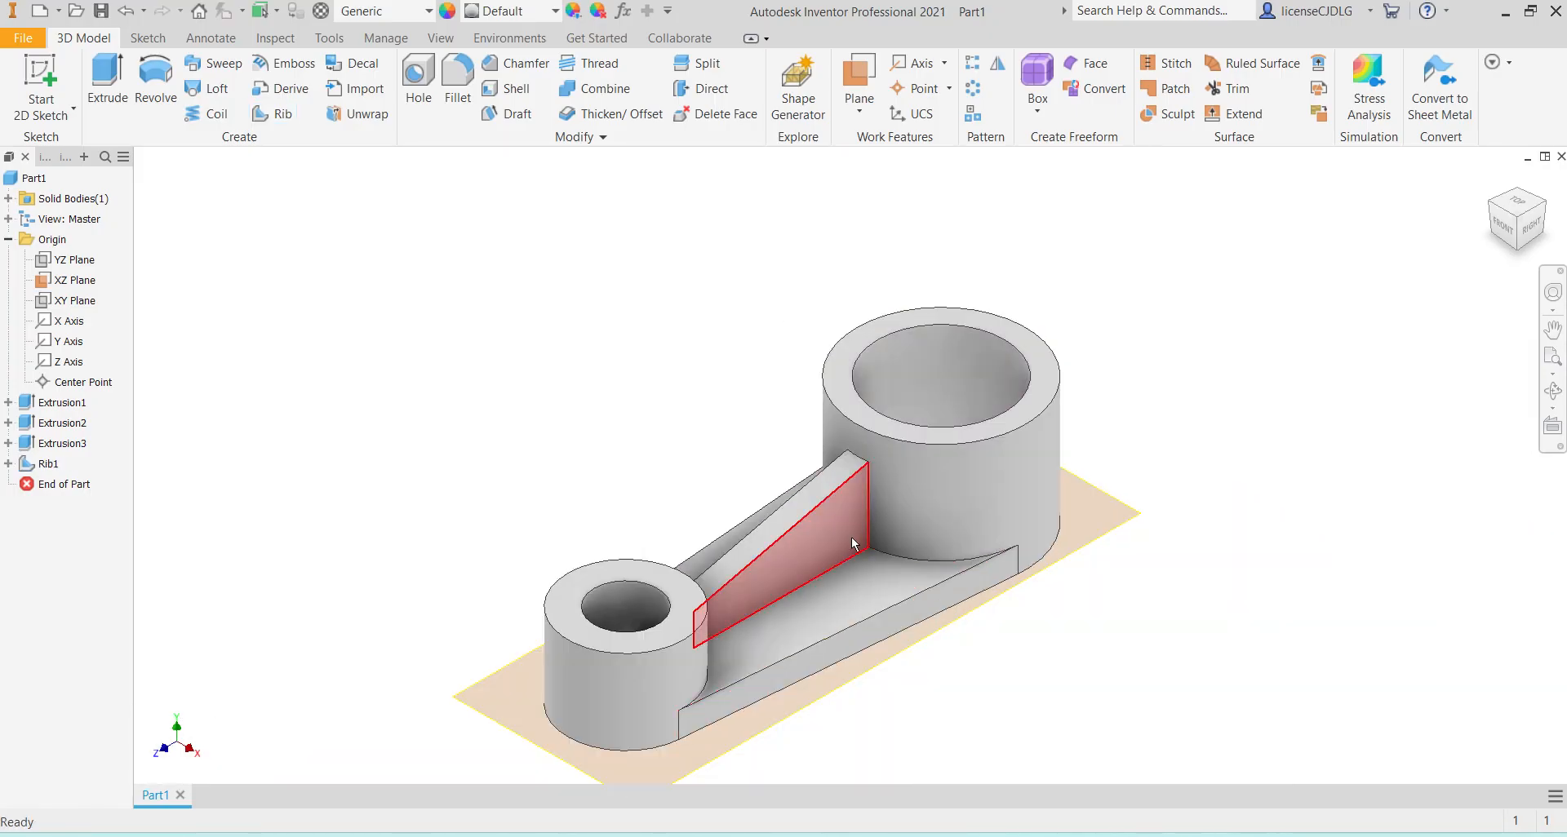
scroll(857, 535, "up", 2)
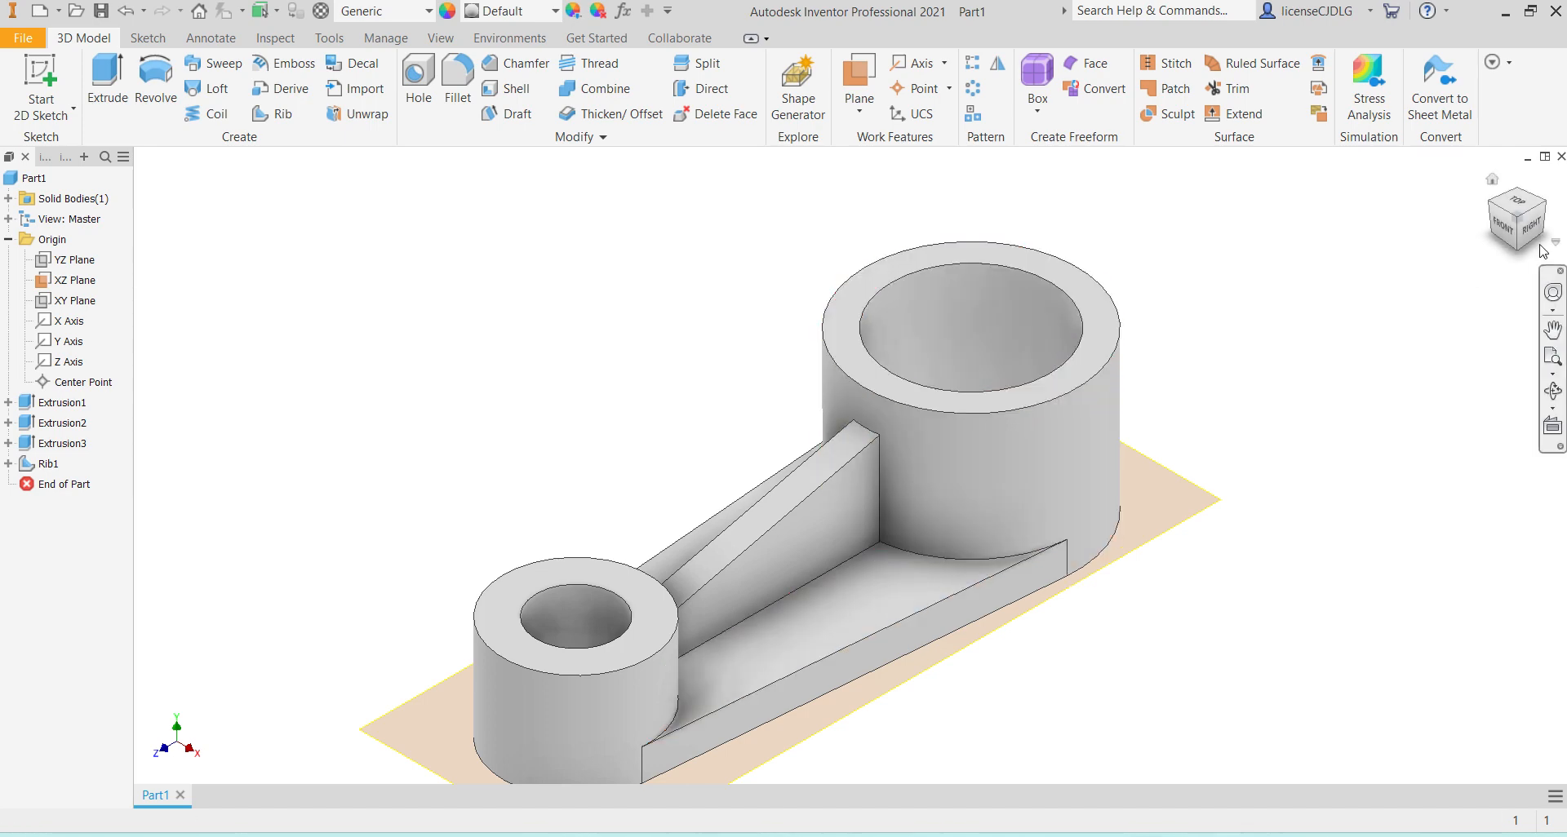
Step: Turn off the visibility of the XZ plane
left_click(1516, 216)
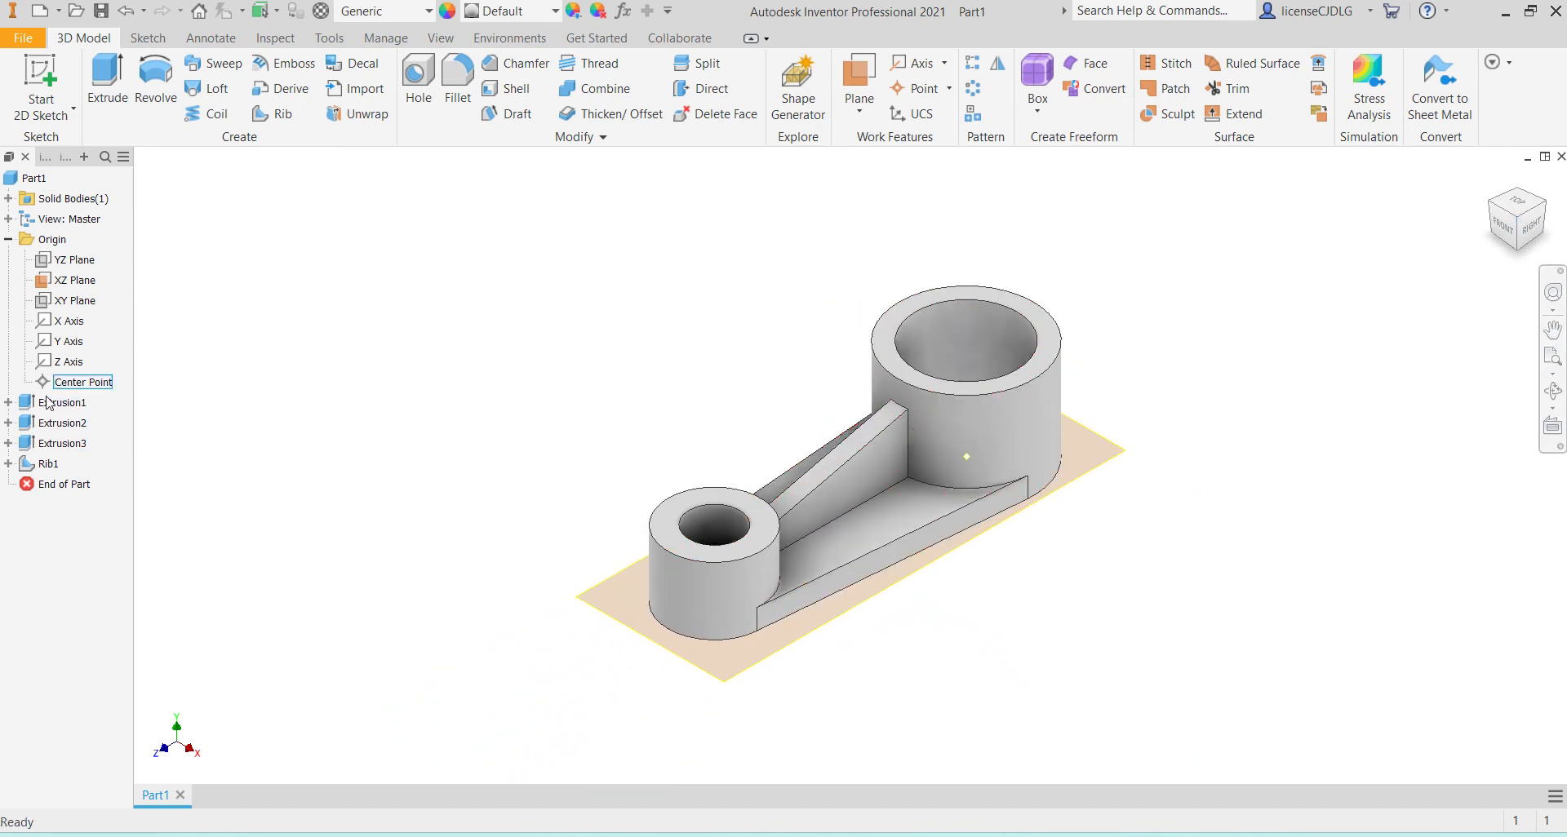
left_click(57, 288)
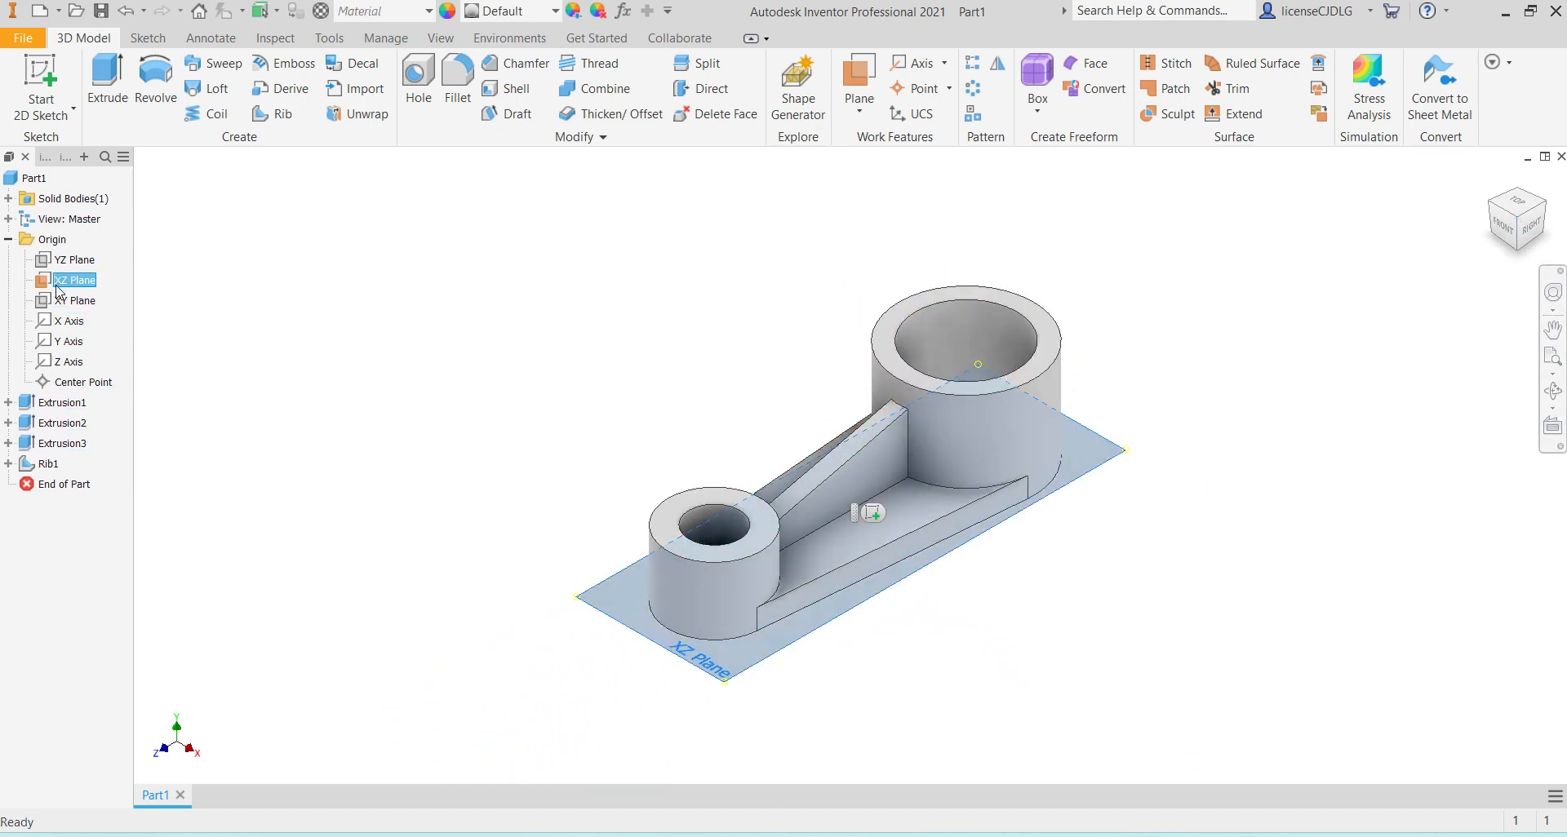
right_click(57, 286)
left_click(134, 389)
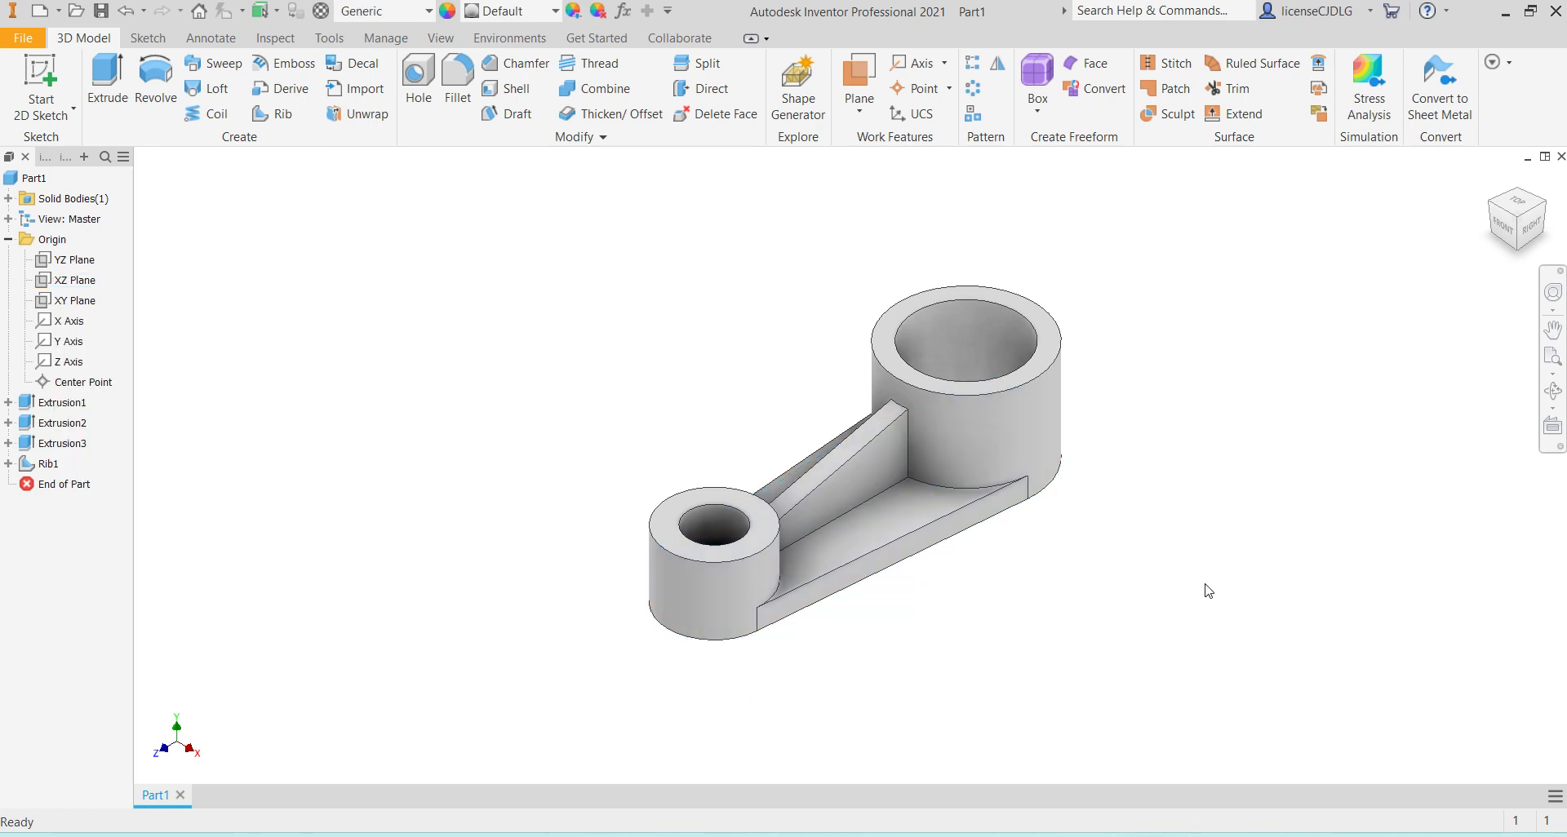
Step: Start a sketch on the large ring's top face and draw a rectangle about 21 mm wide across the bore edge facing the rib
left_click(946, 389)
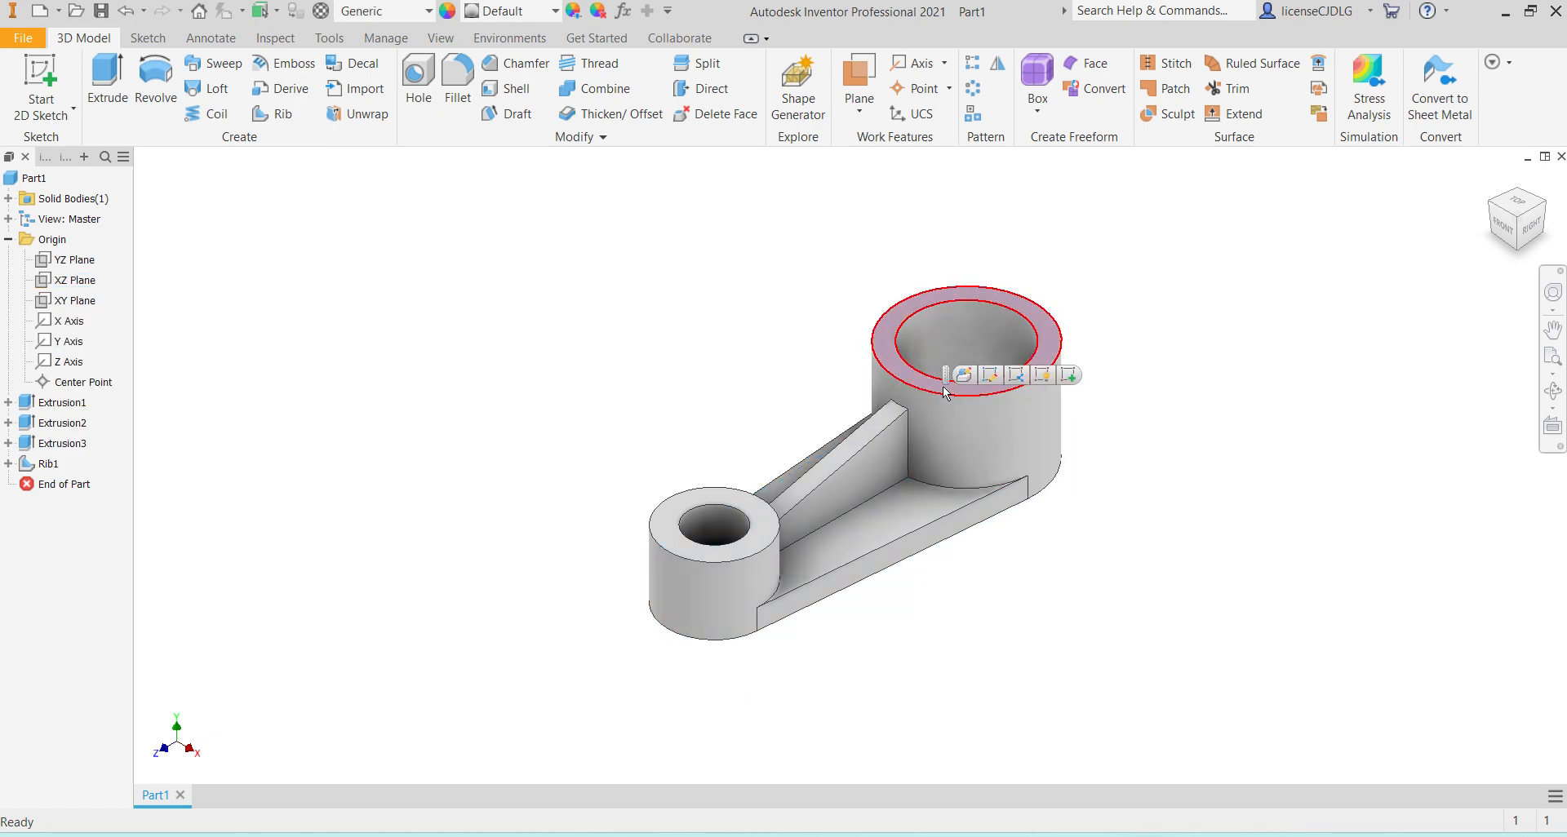
left_click(1068, 376)
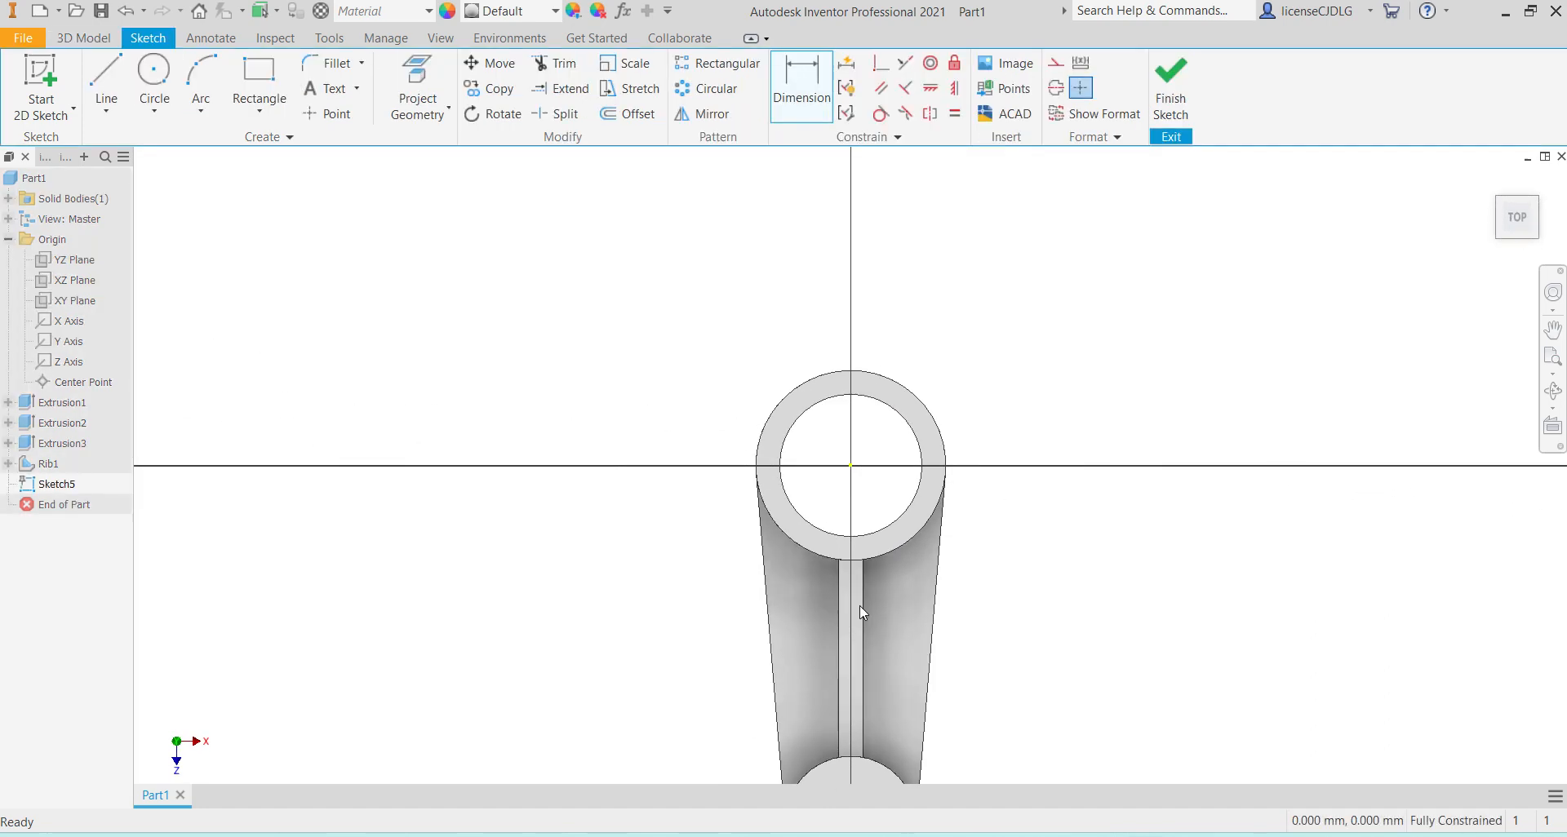
left_click(257, 93)
scroll(796, 531, "up", 5)
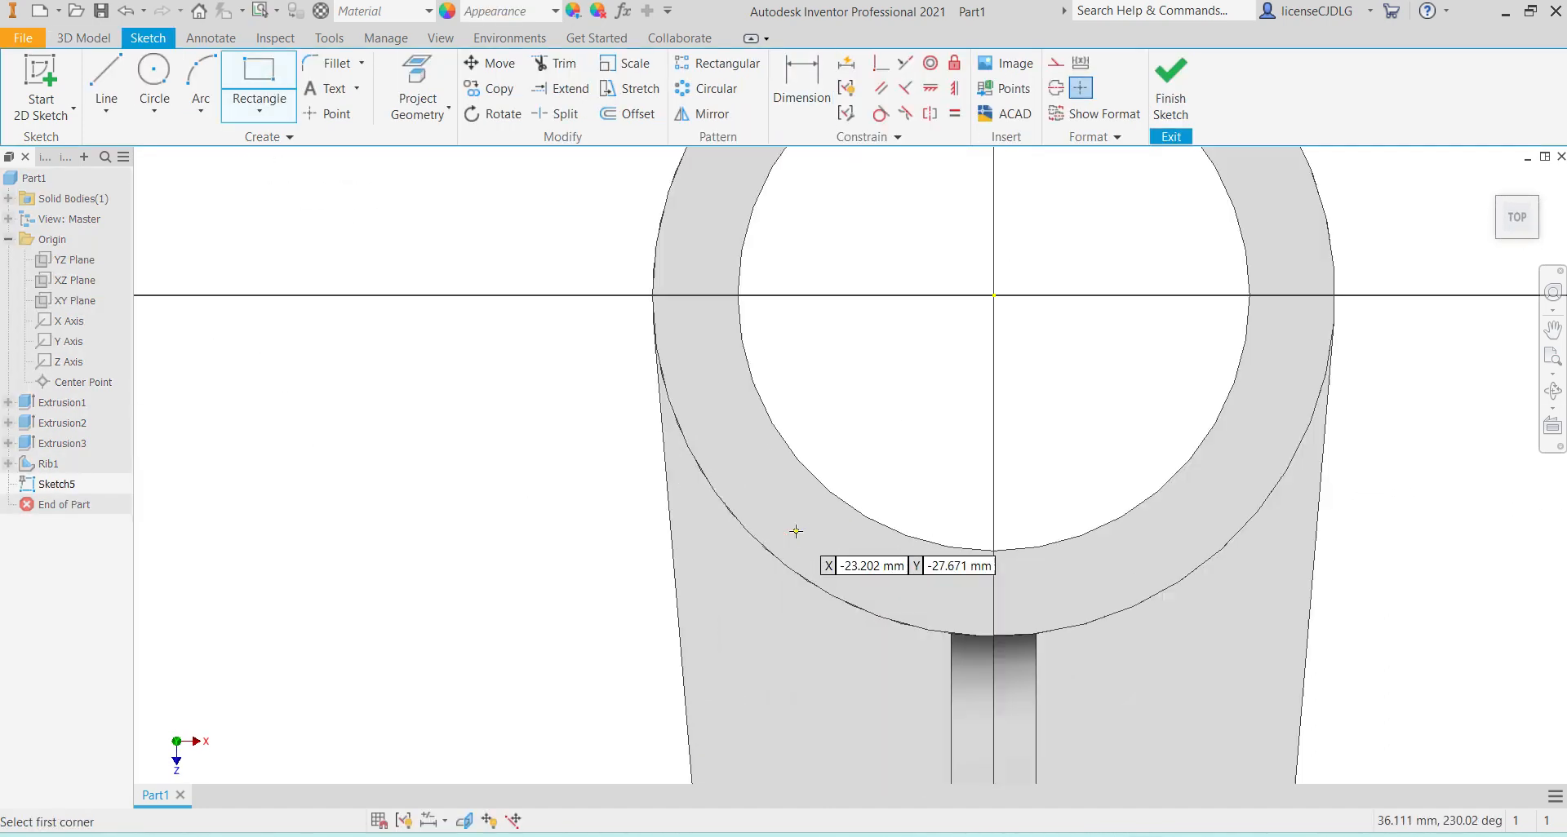
left_click(916, 491)
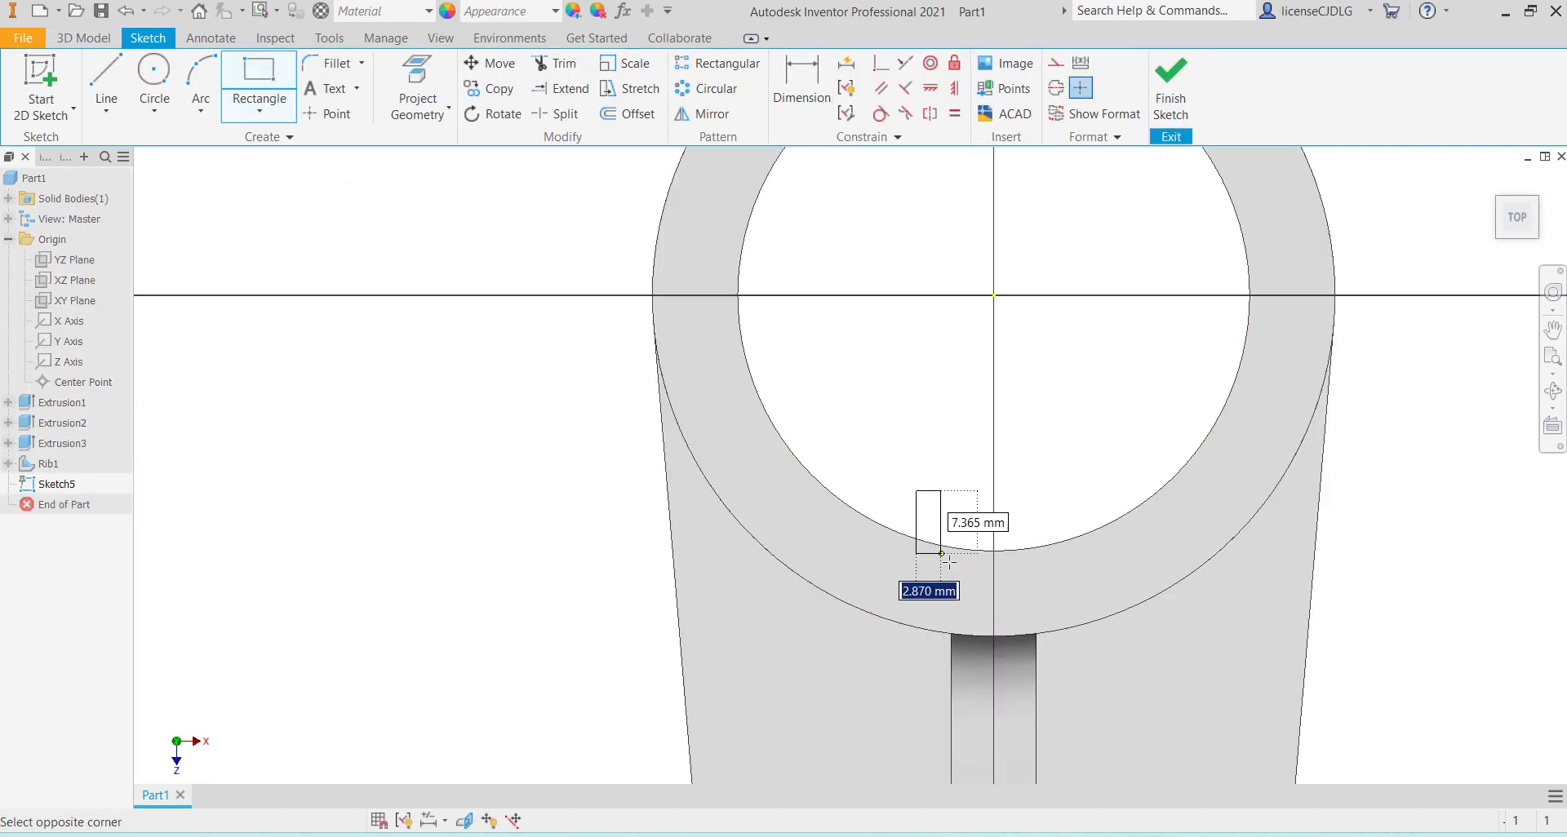
left_click(1094, 580)
Step: Dimension the rectangle's outer edge, on the rib side, 34 mm from the large ring's centre
key("d")
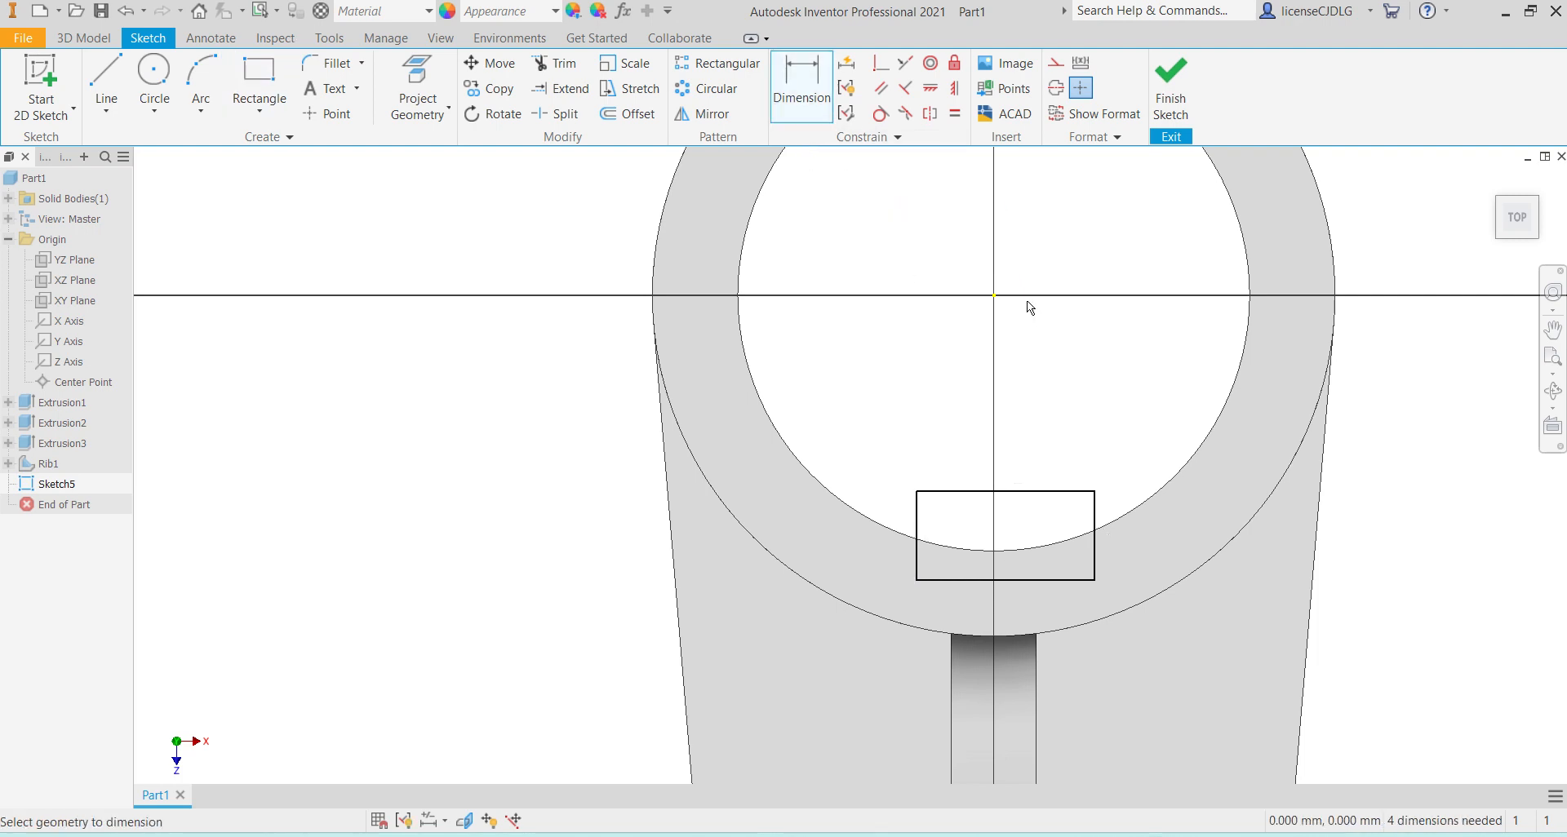
left_click(1011, 578)
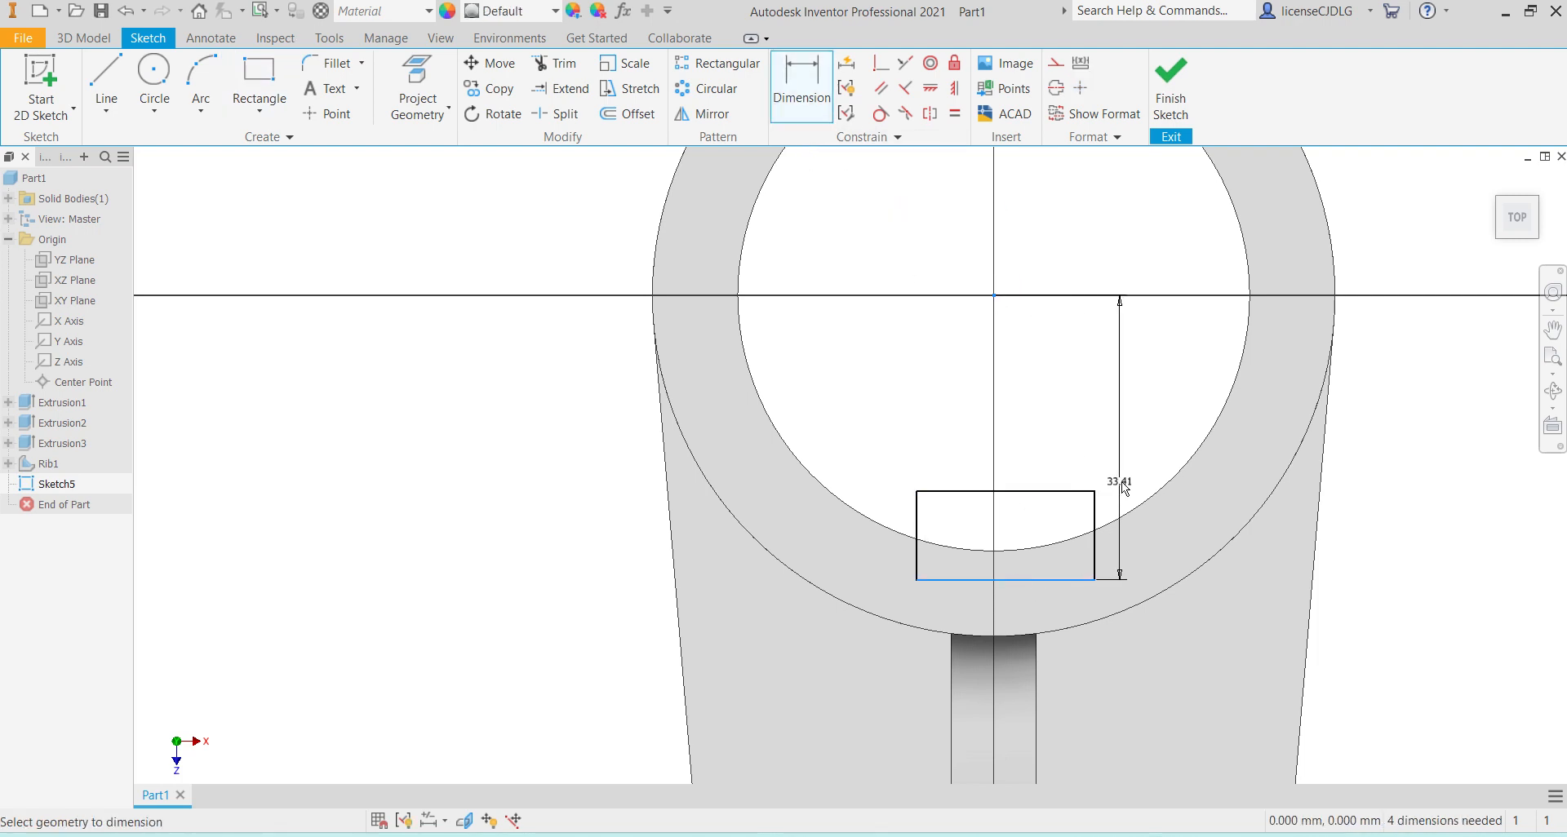
left_click(1144, 453)
type("34")
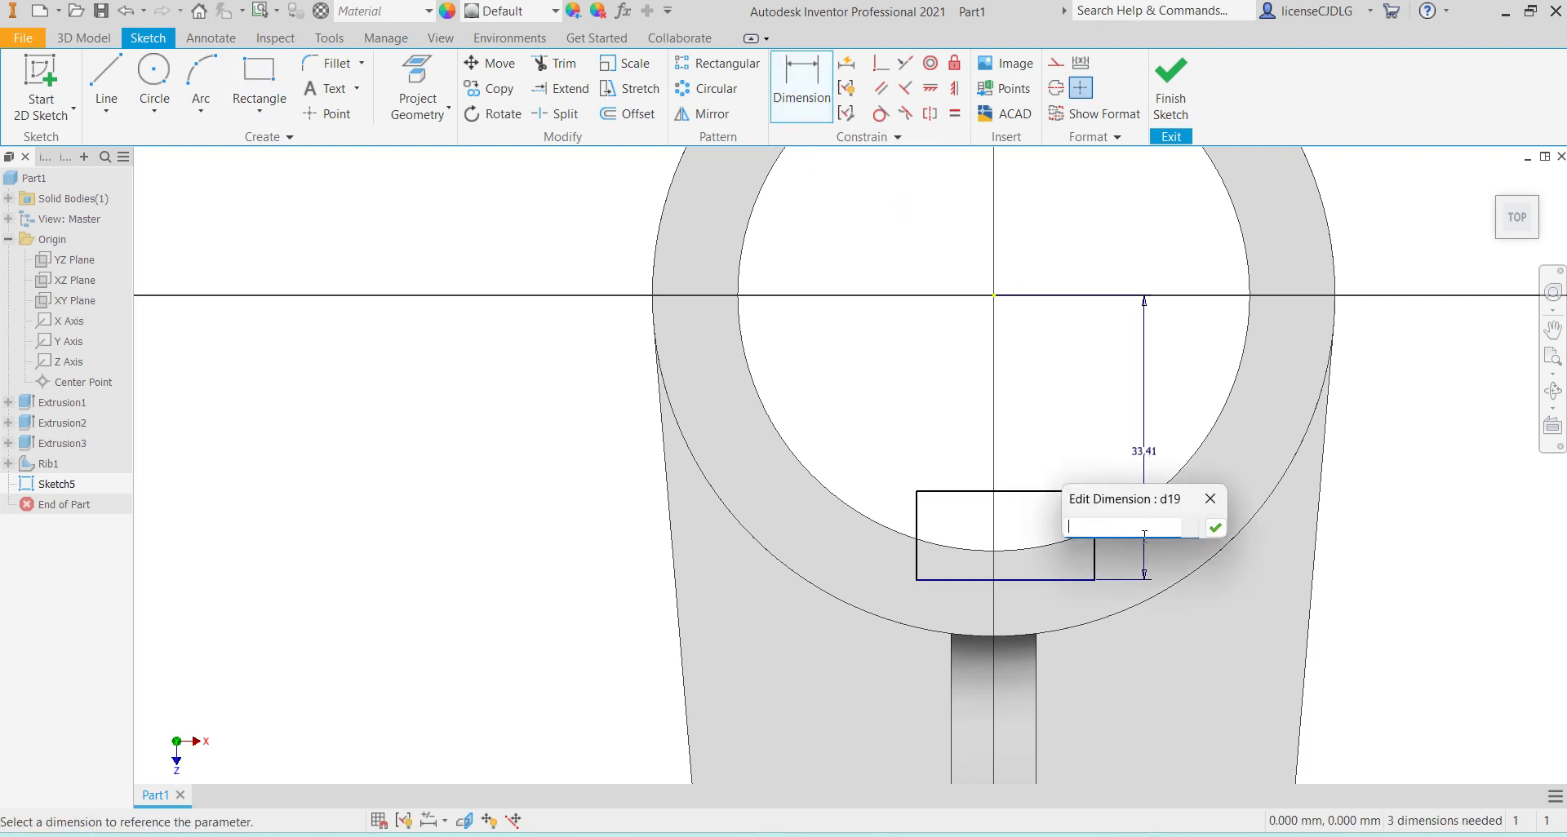
key("Return")
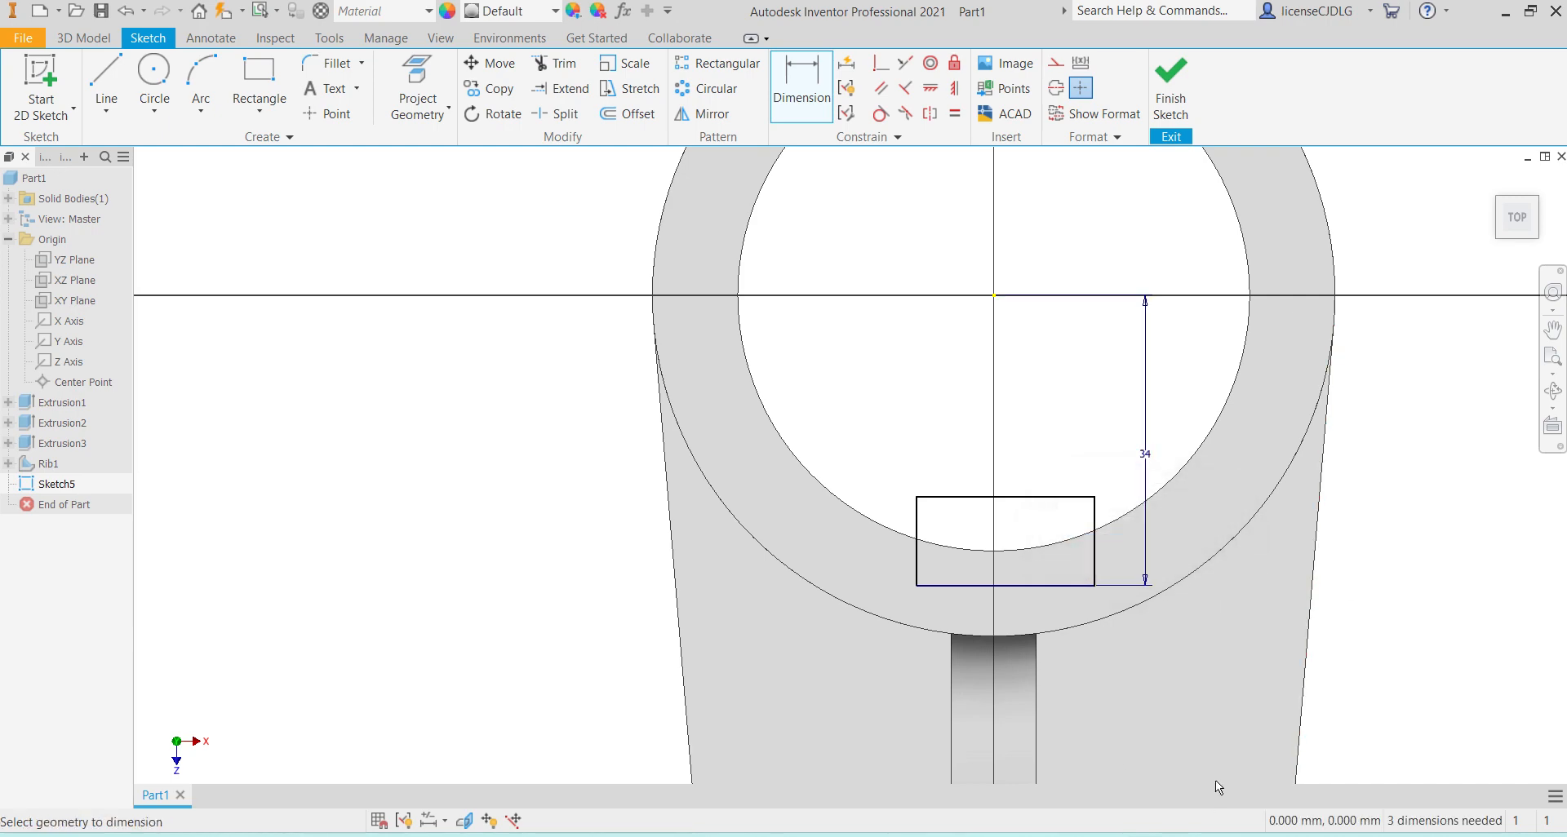
Step: Check the keyway width in the Ex 22 drawing and dimension the rectangle's width as 12 mm in the sketch
key("alt+Tab")
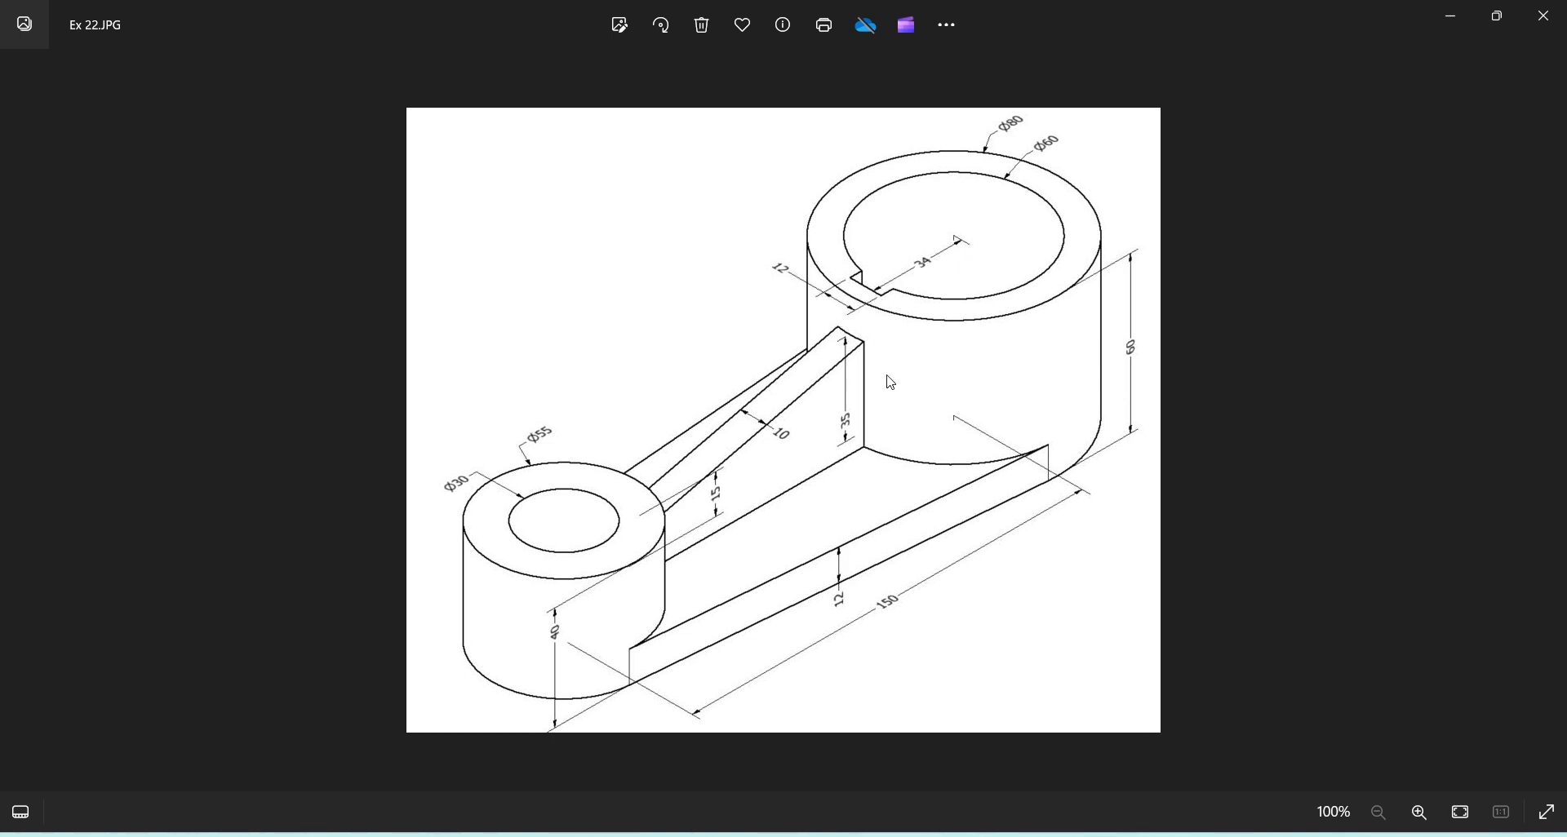
key("alt+Tab")
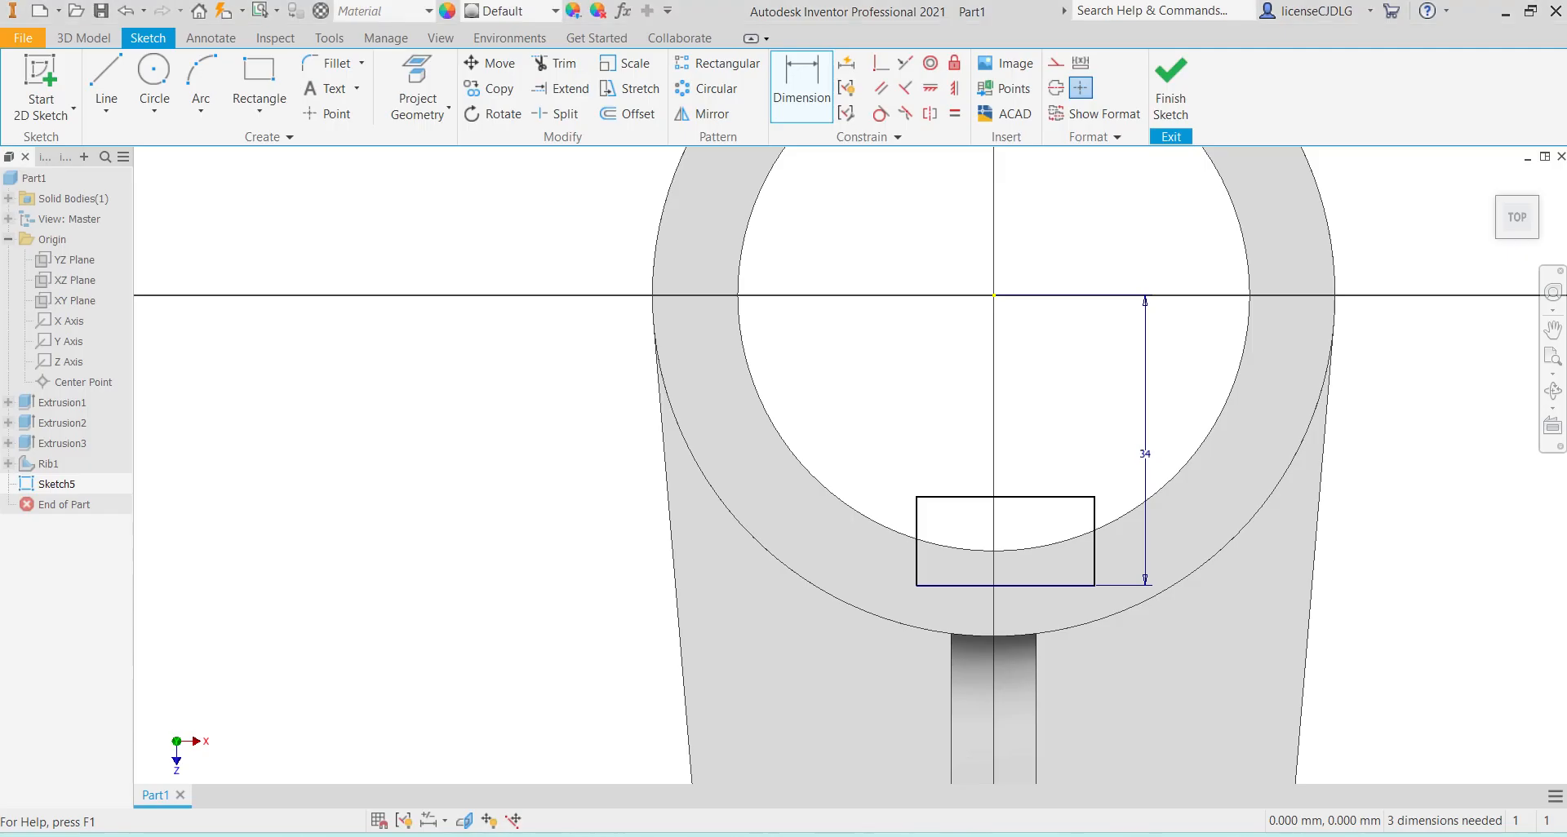
left_click(1022, 593)
left_click(1021, 604)
type("12")
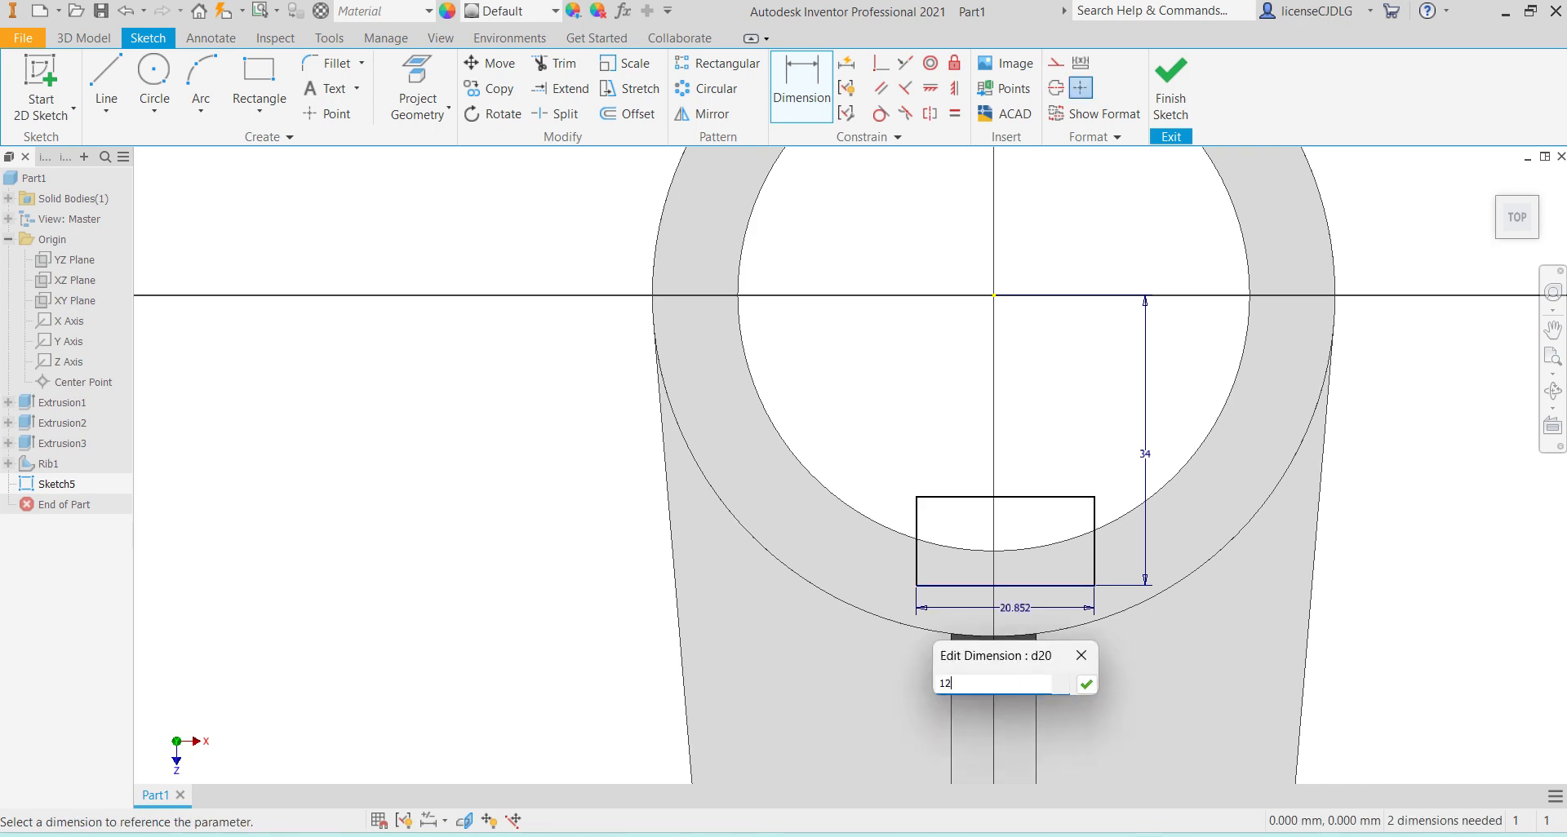
key("Return")
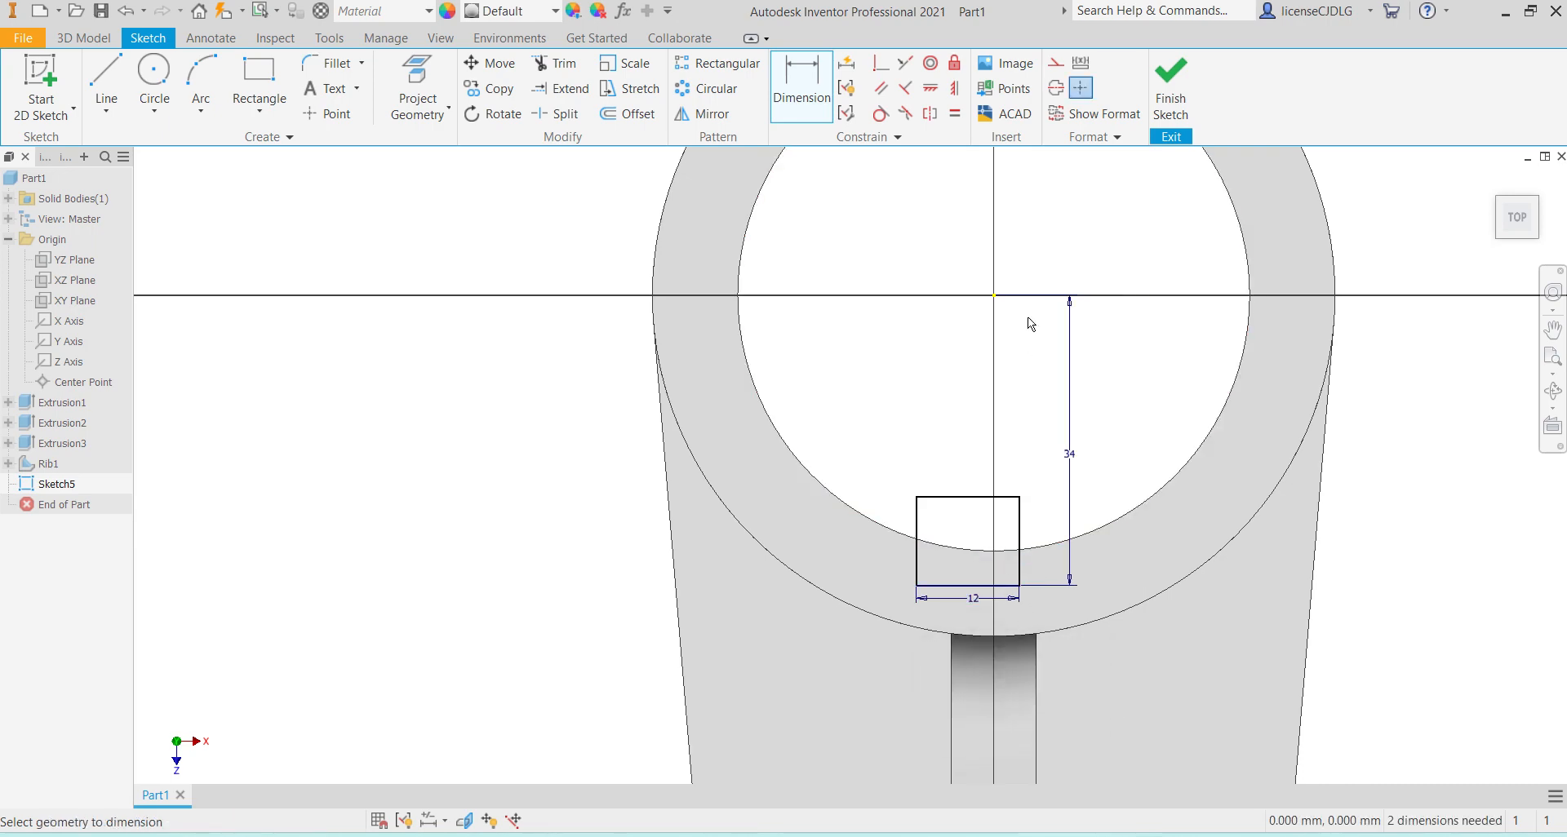
Step: Centre the rectangle by dimensioning its side 6 mm from the ring's centre axis, and finish the sketch
left_click(1019, 523)
left_click(994, 441)
left_click(1030, 413)
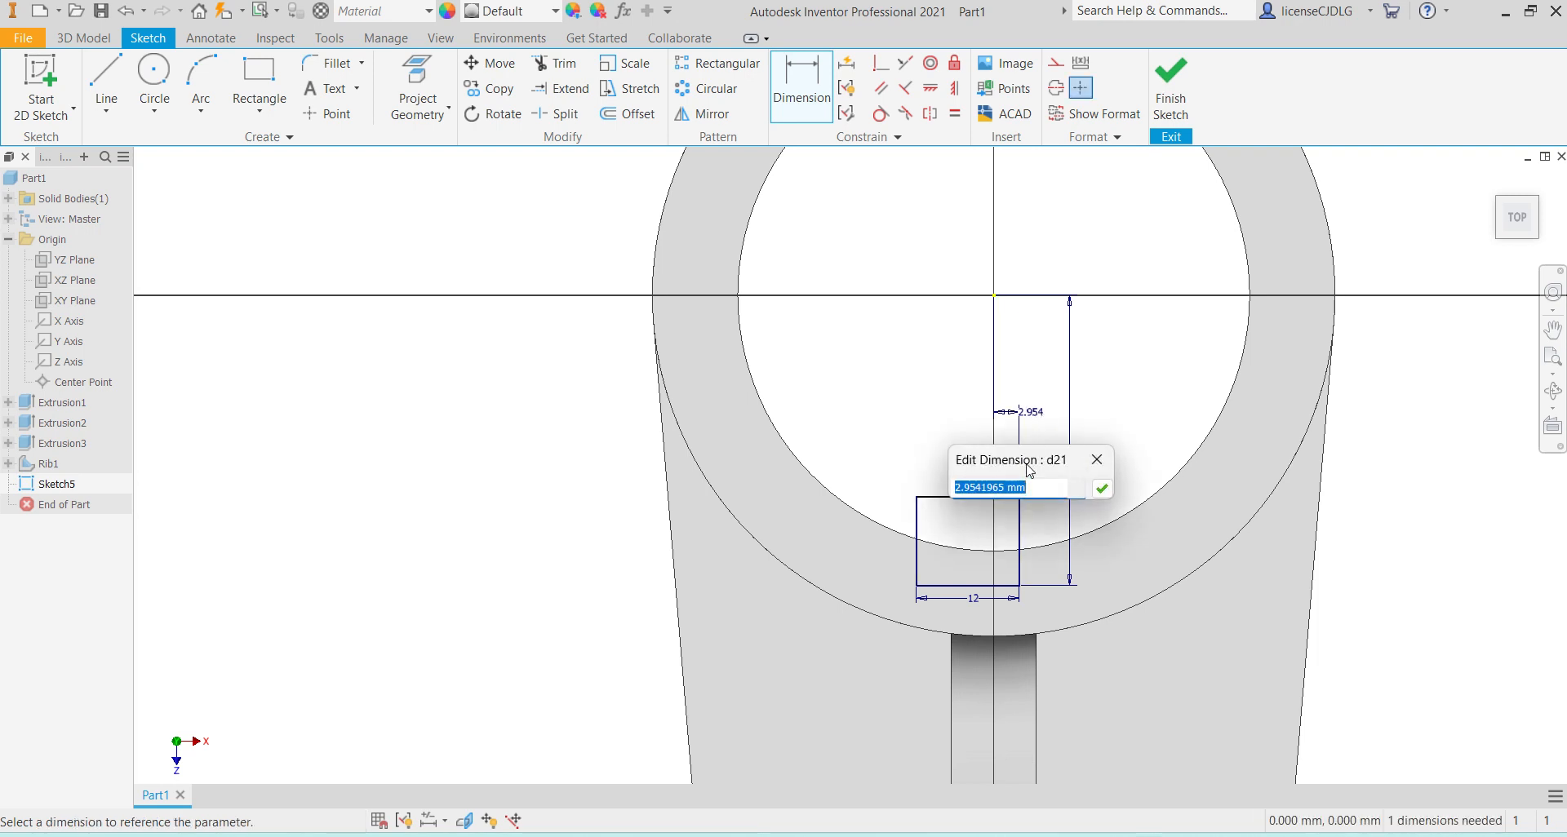
type("6")
key("Return")
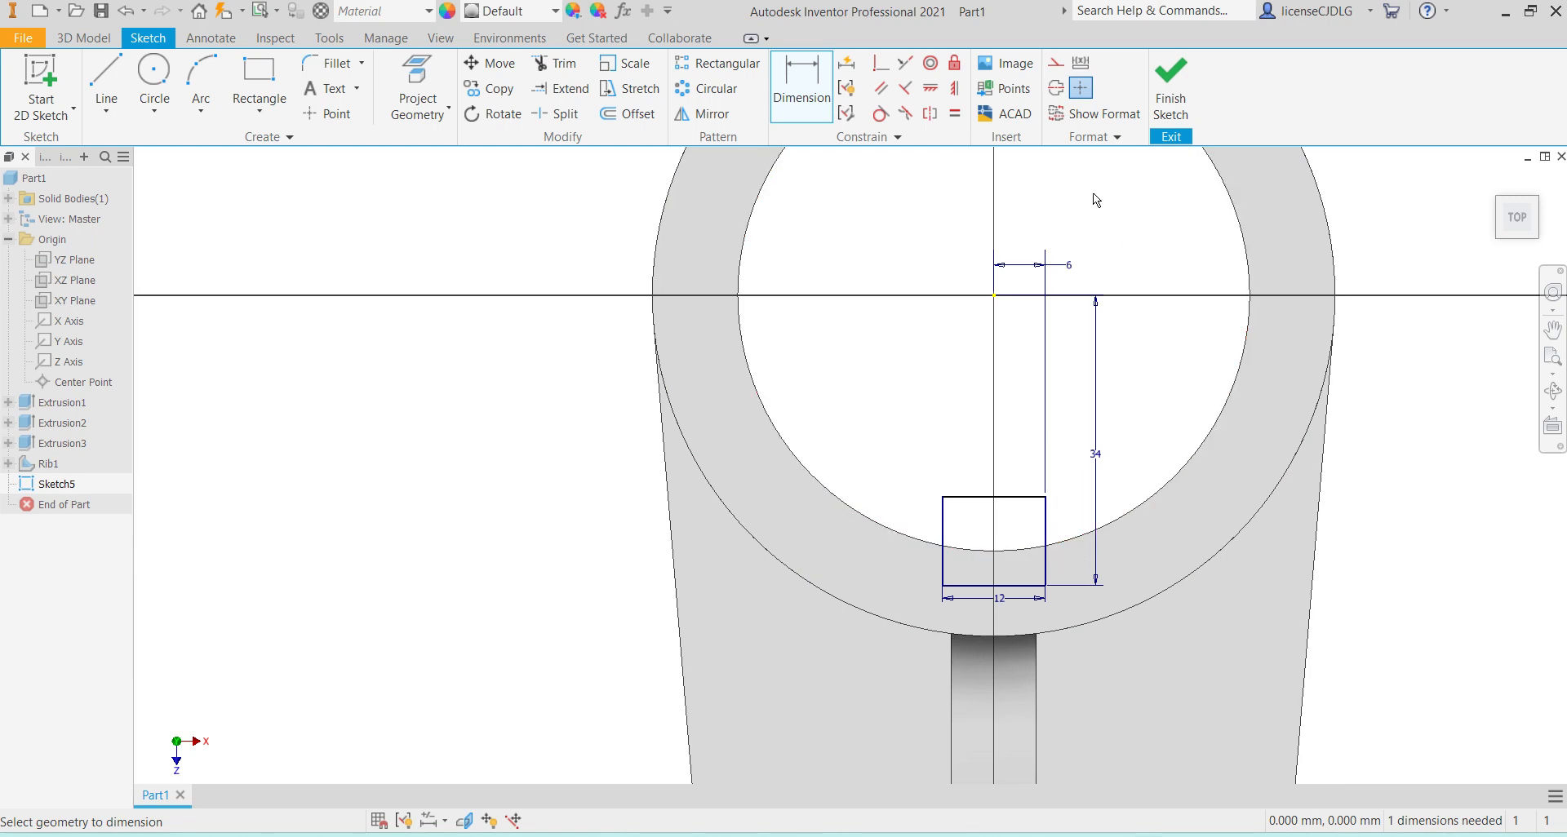
left_click(1187, 102)
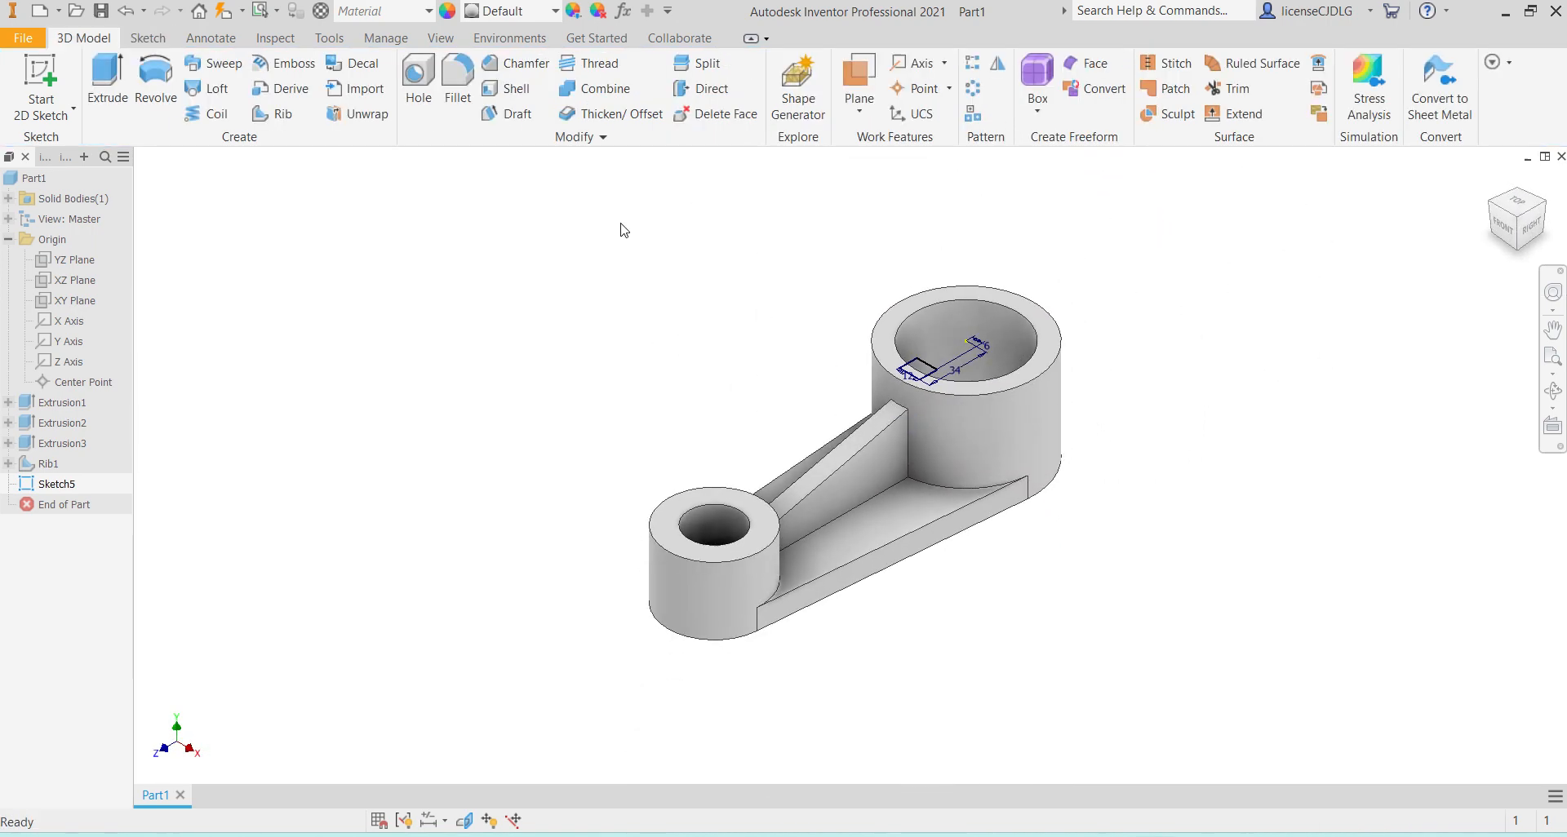
Step: Extrude the rectangle as a cut downward through all of the large ring to form the keyway
left_click(107, 81)
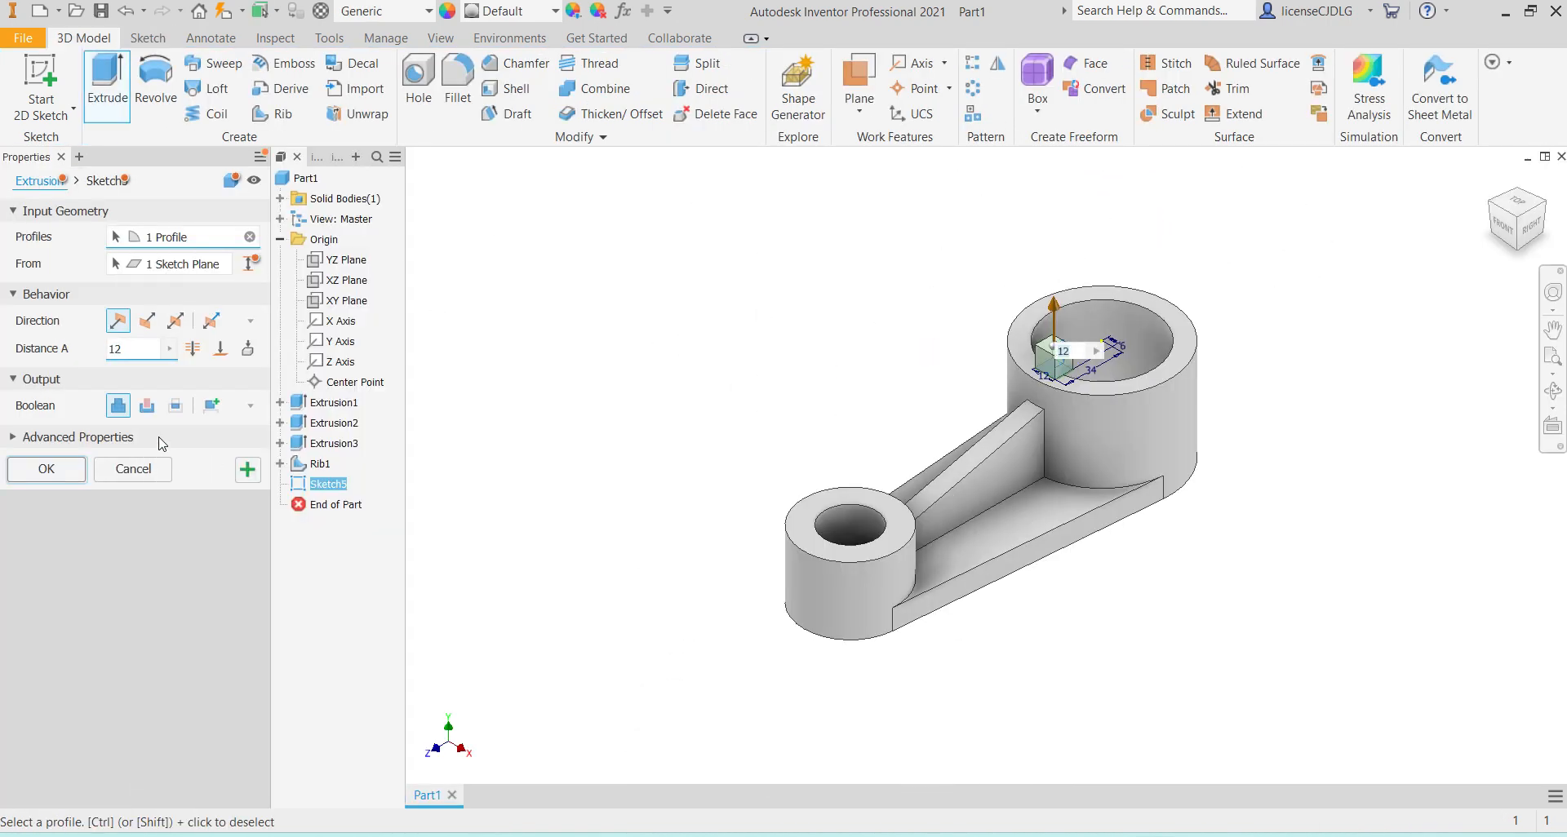
left_click(147, 406)
left_click(147, 320)
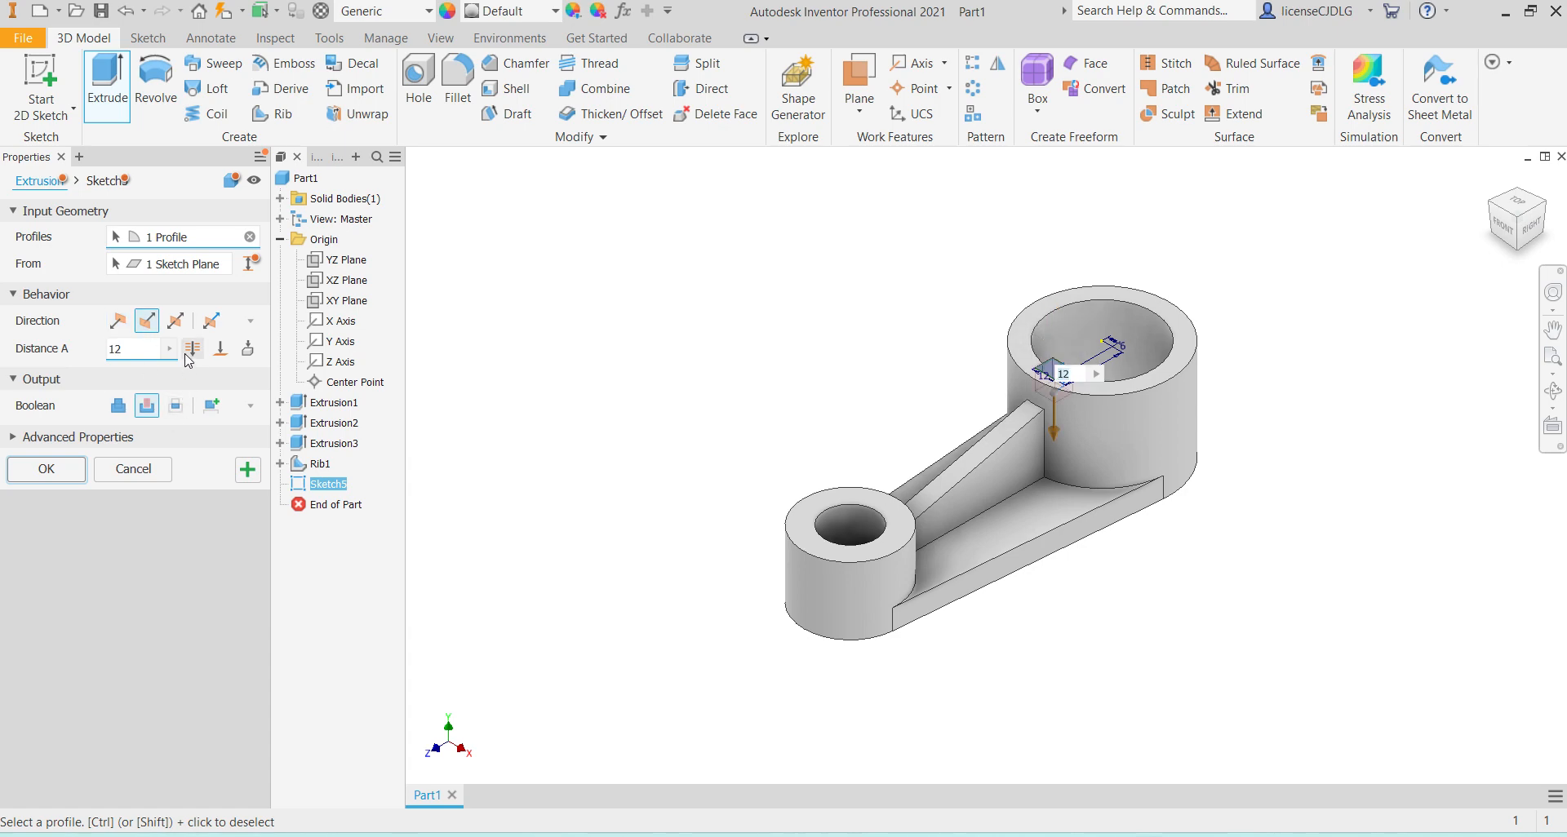
left_click(187, 359)
left_click(47, 469)
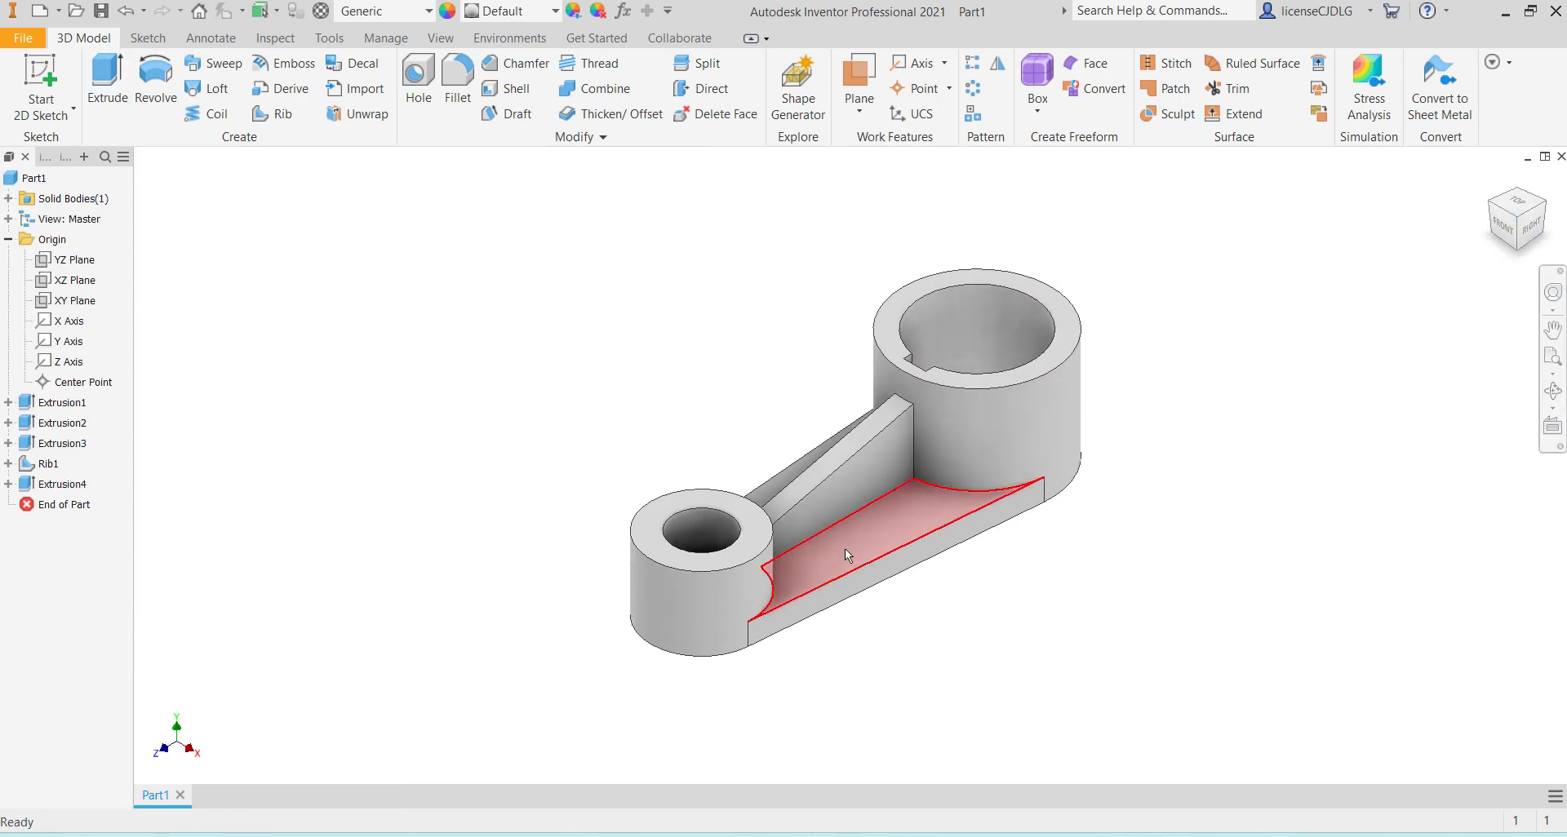
Step: Compare the finished part with the Ex 22 drawing, reducing the drawing window so both can be viewed together
scroll(850, 550, "up", 3)
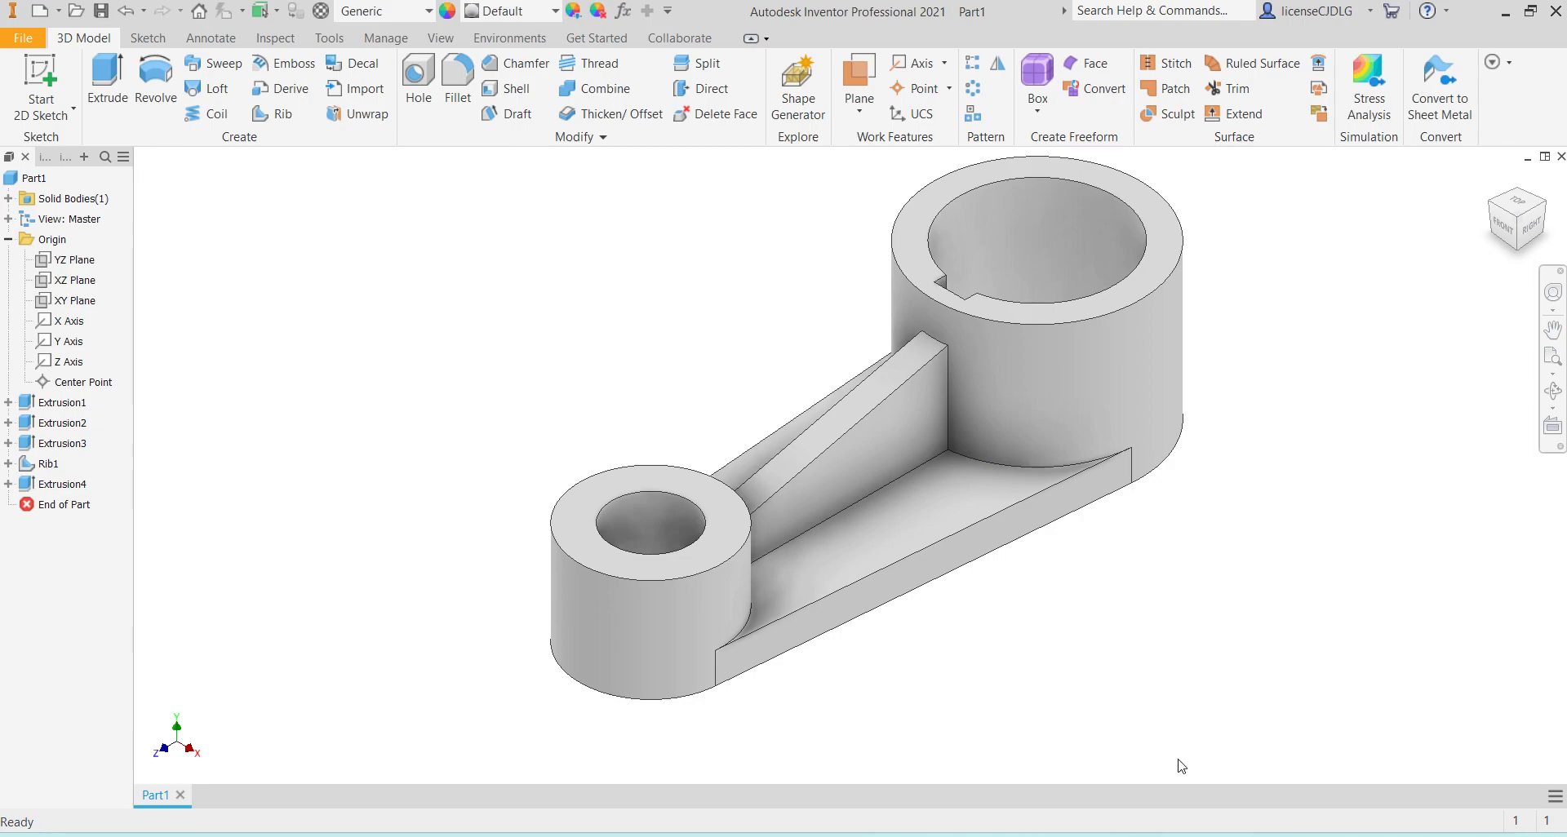
key("alt+Tab")
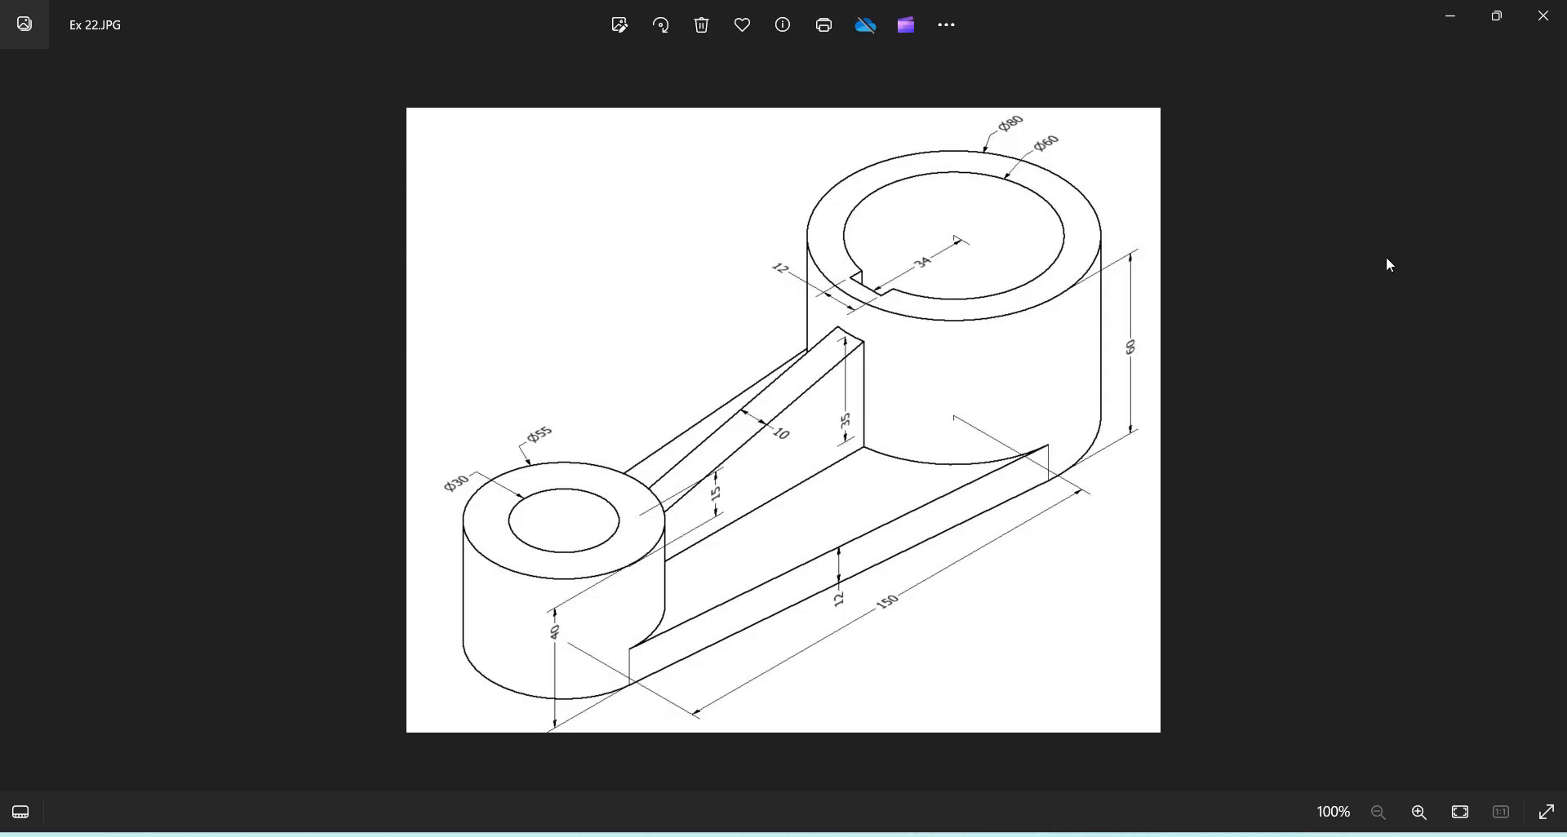
left_click(1509, 26)
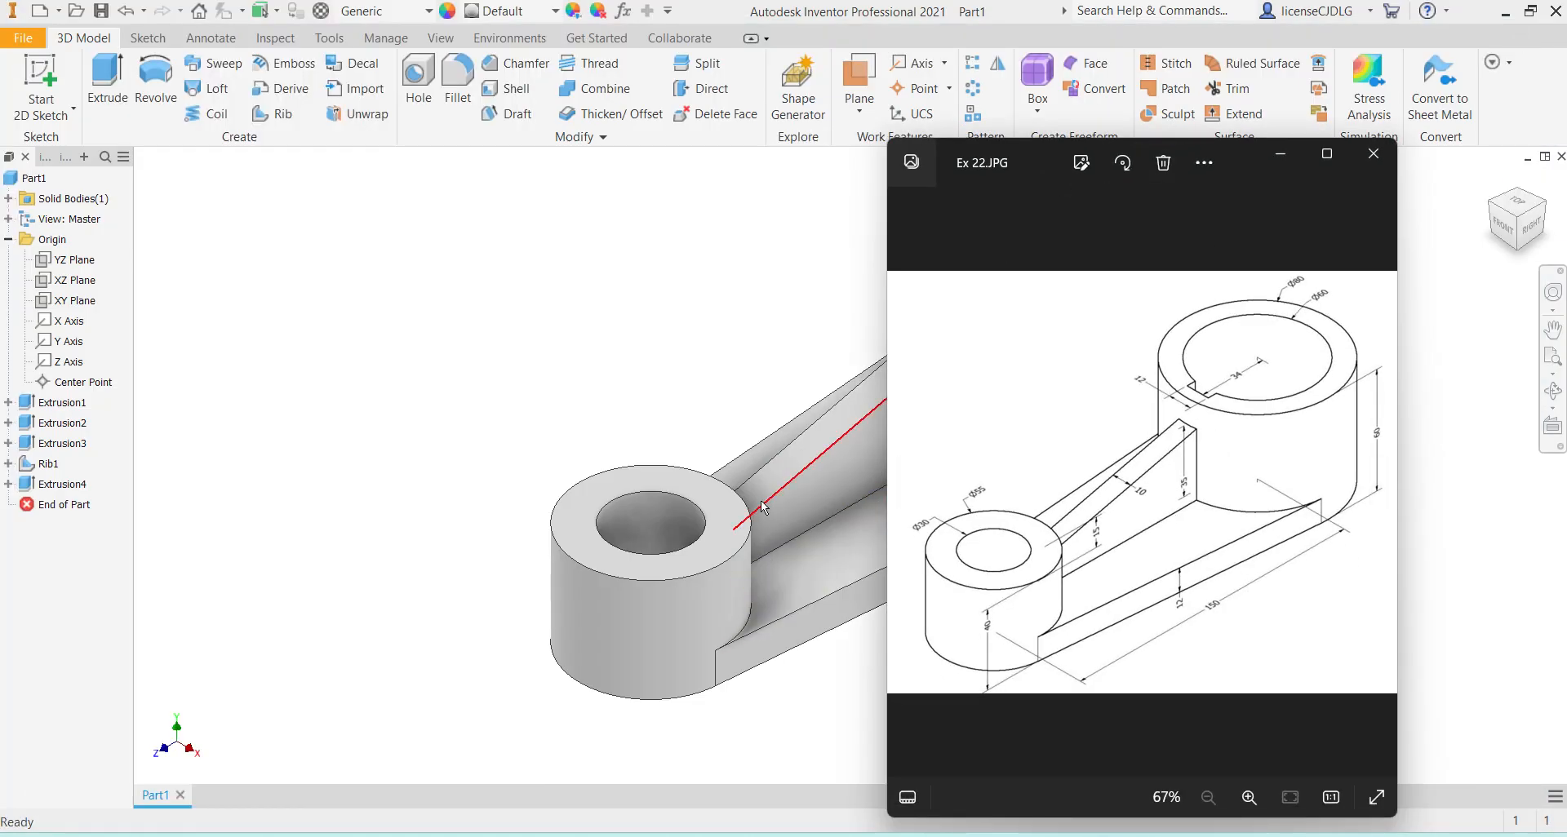
middle_click_drag(726, 510, 457, 532)
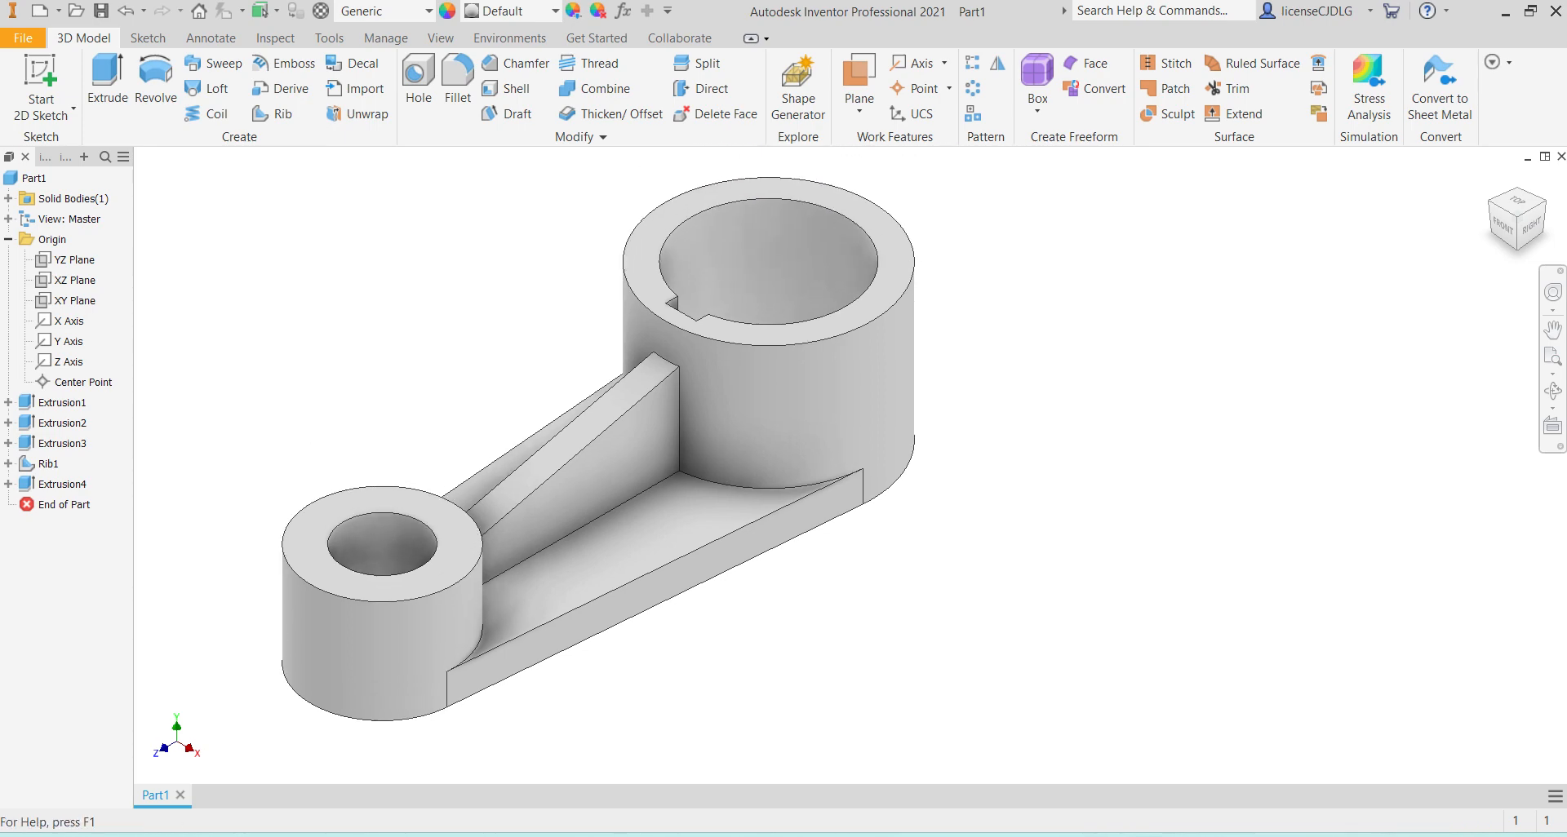
left_click(1181, 835)
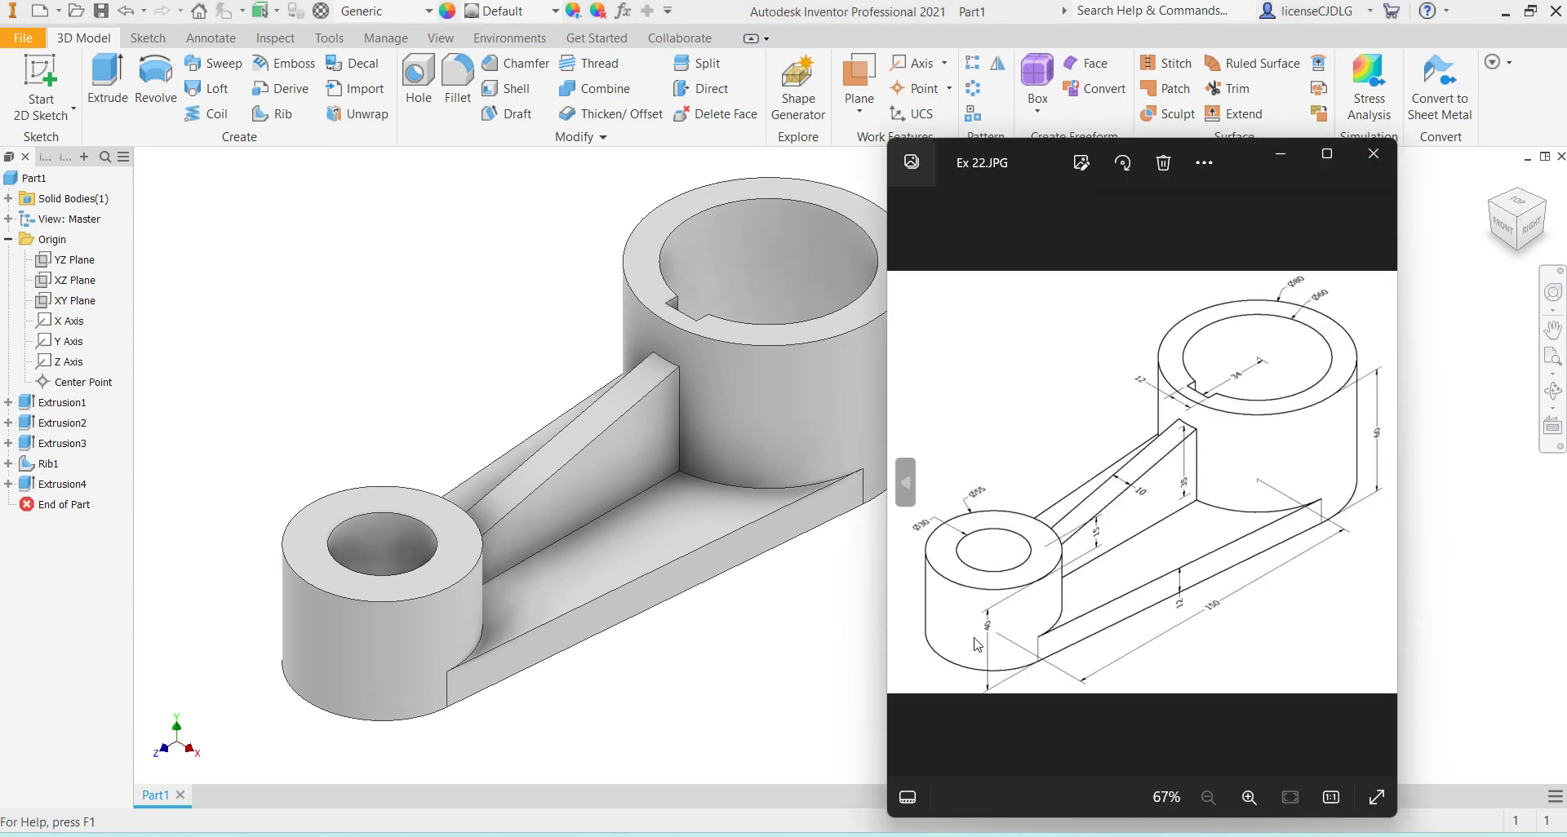
left_click(603, 661)
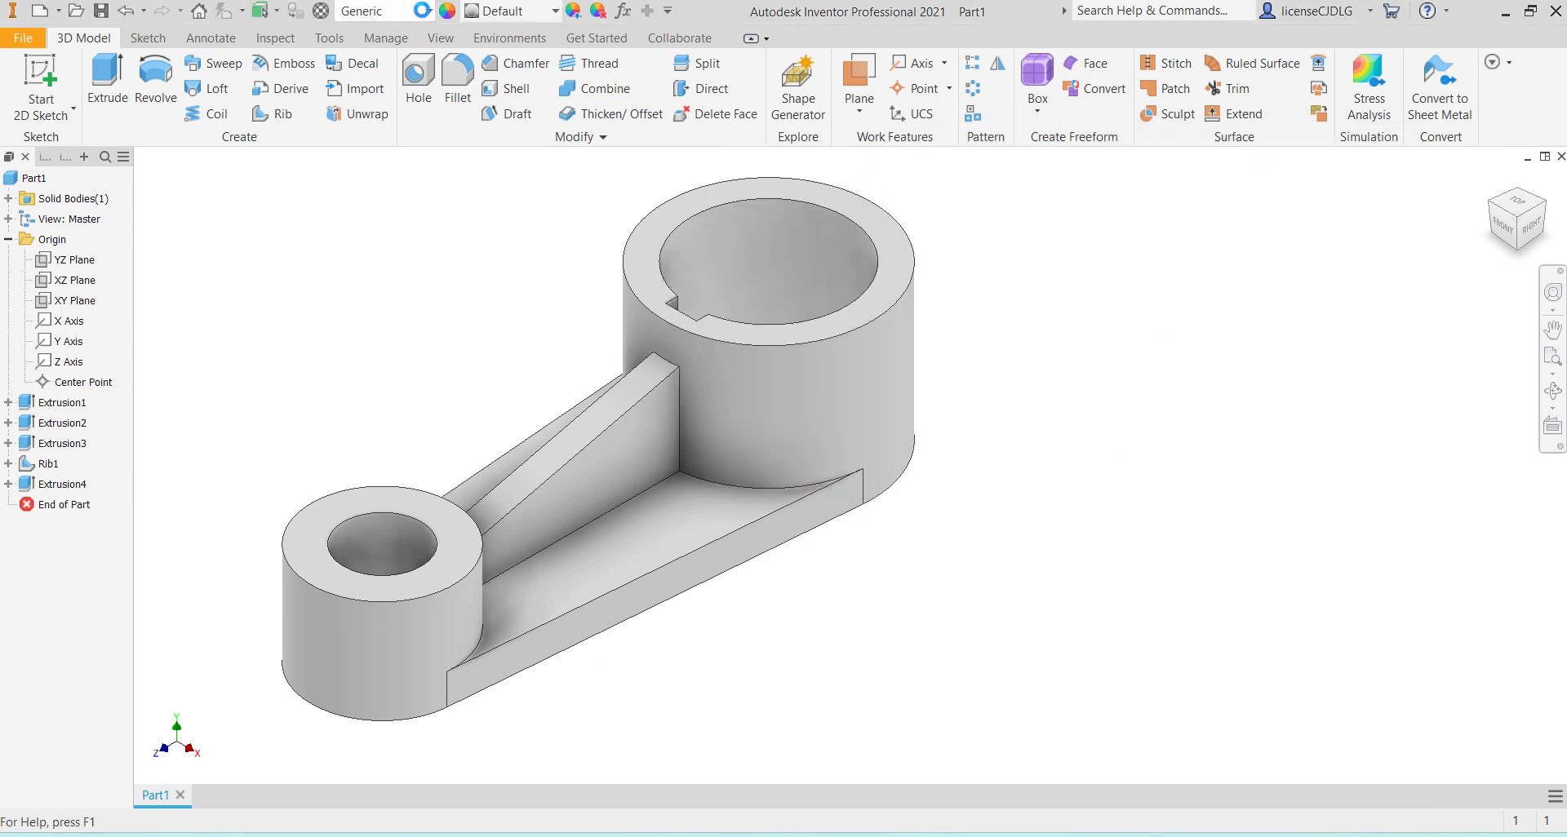
Step: Assign the Stainless Steel material from the Inventor Material Library to the part
left_click(426, 11)
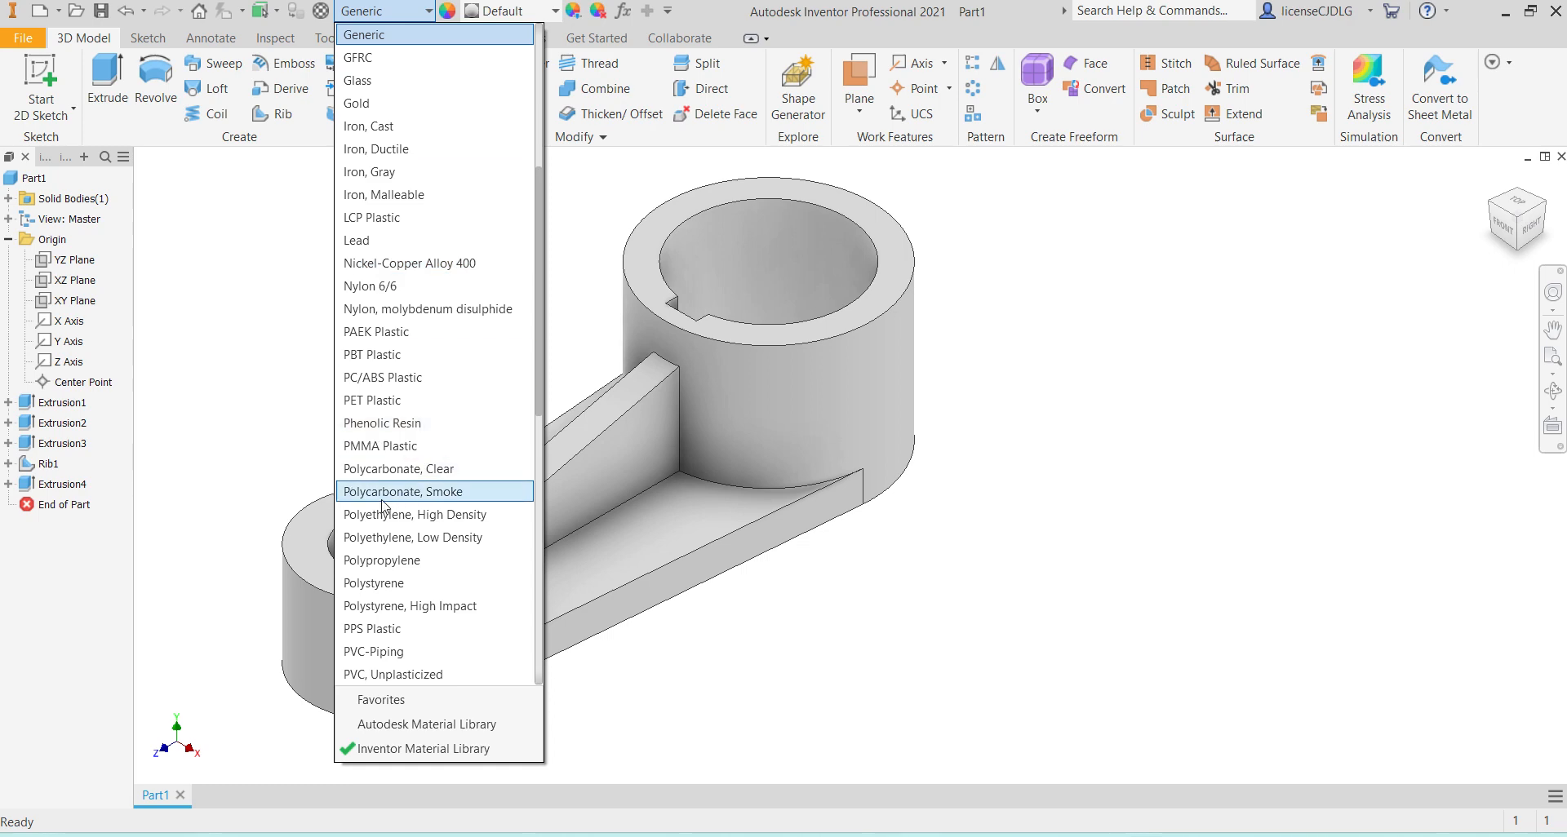
scroll(379, 490, "down", 4)
scroll(381, 475, "down", 2)
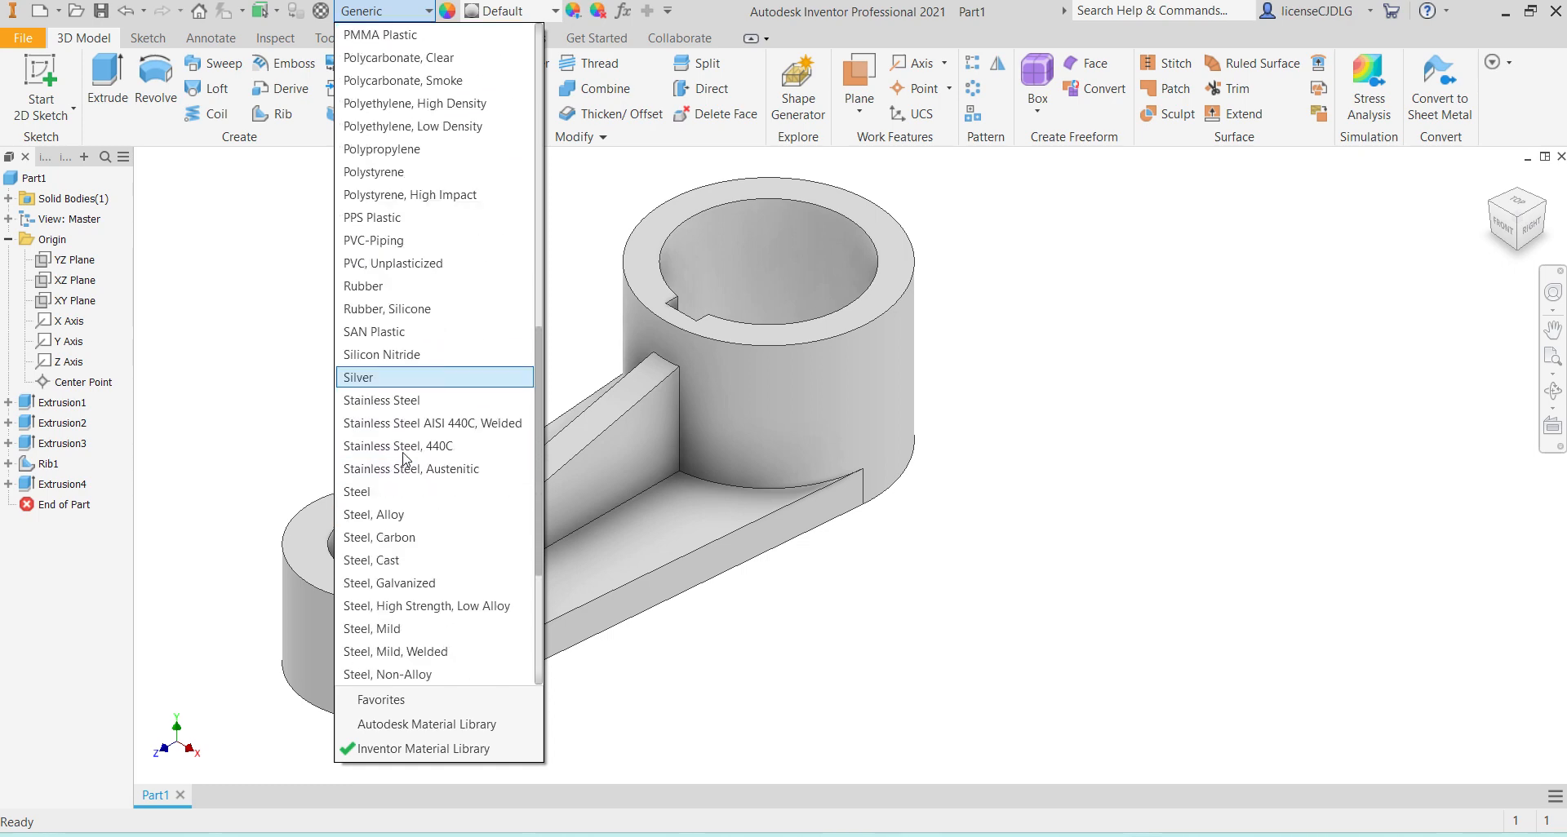
left_click(415, 401)
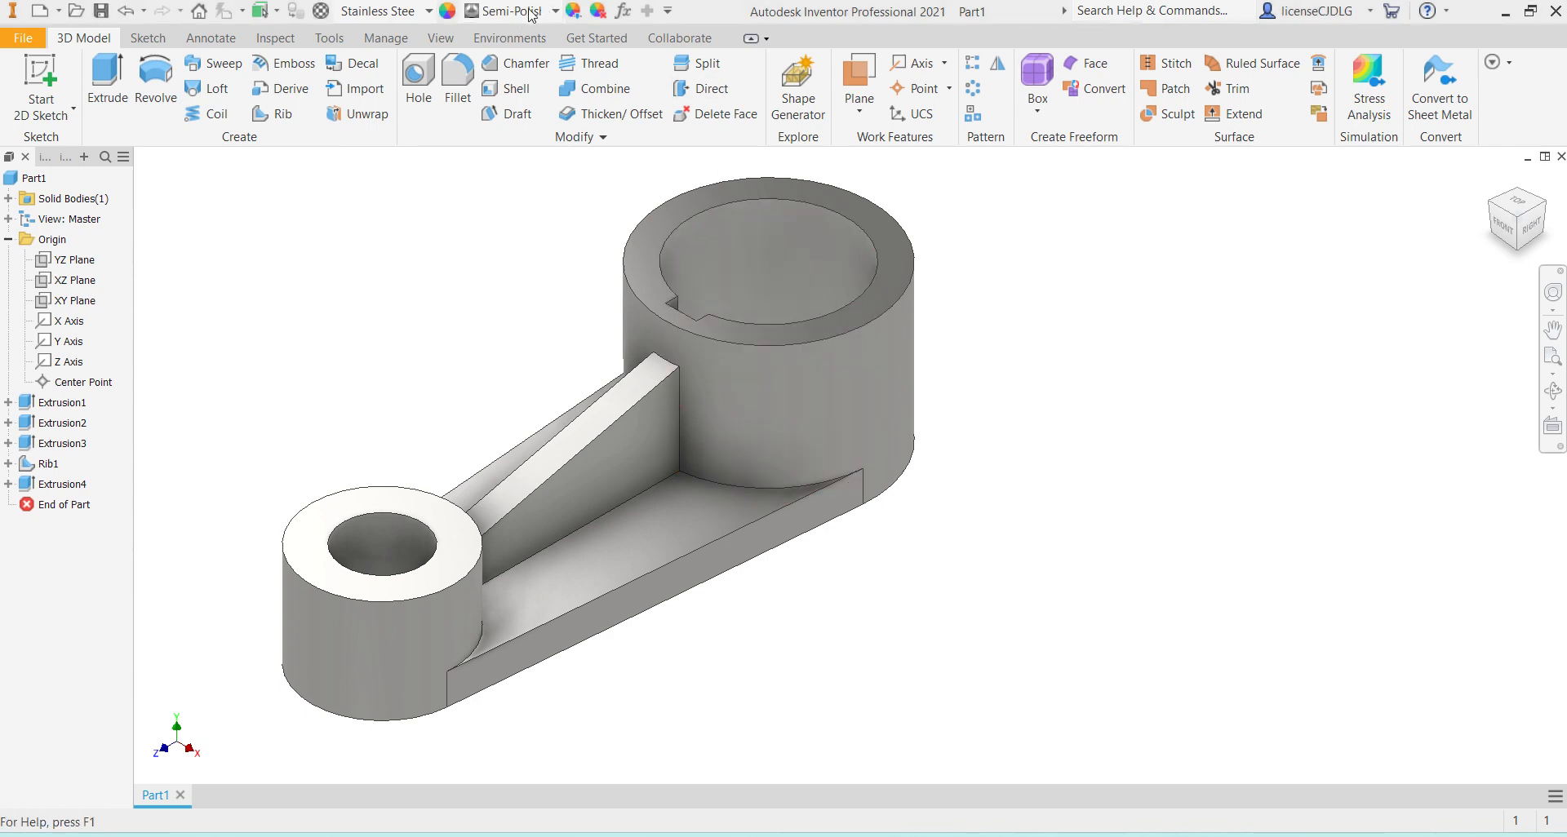
Step: Set the whole part's appearance to Turquoise from the Inventor Material Library
left_click(496, 13)
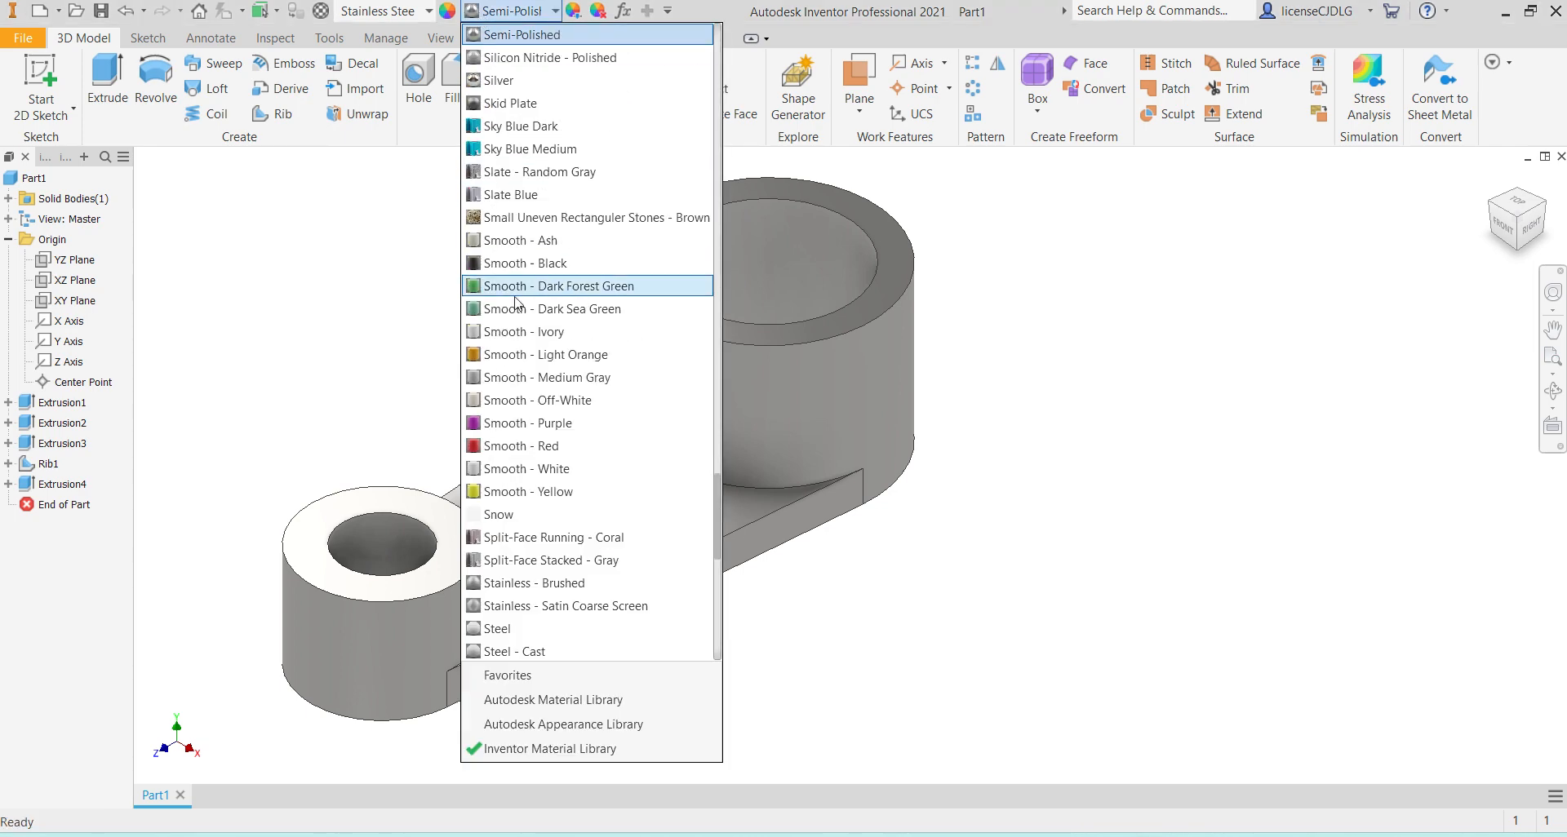
scroll(555, 497, "down", 4)
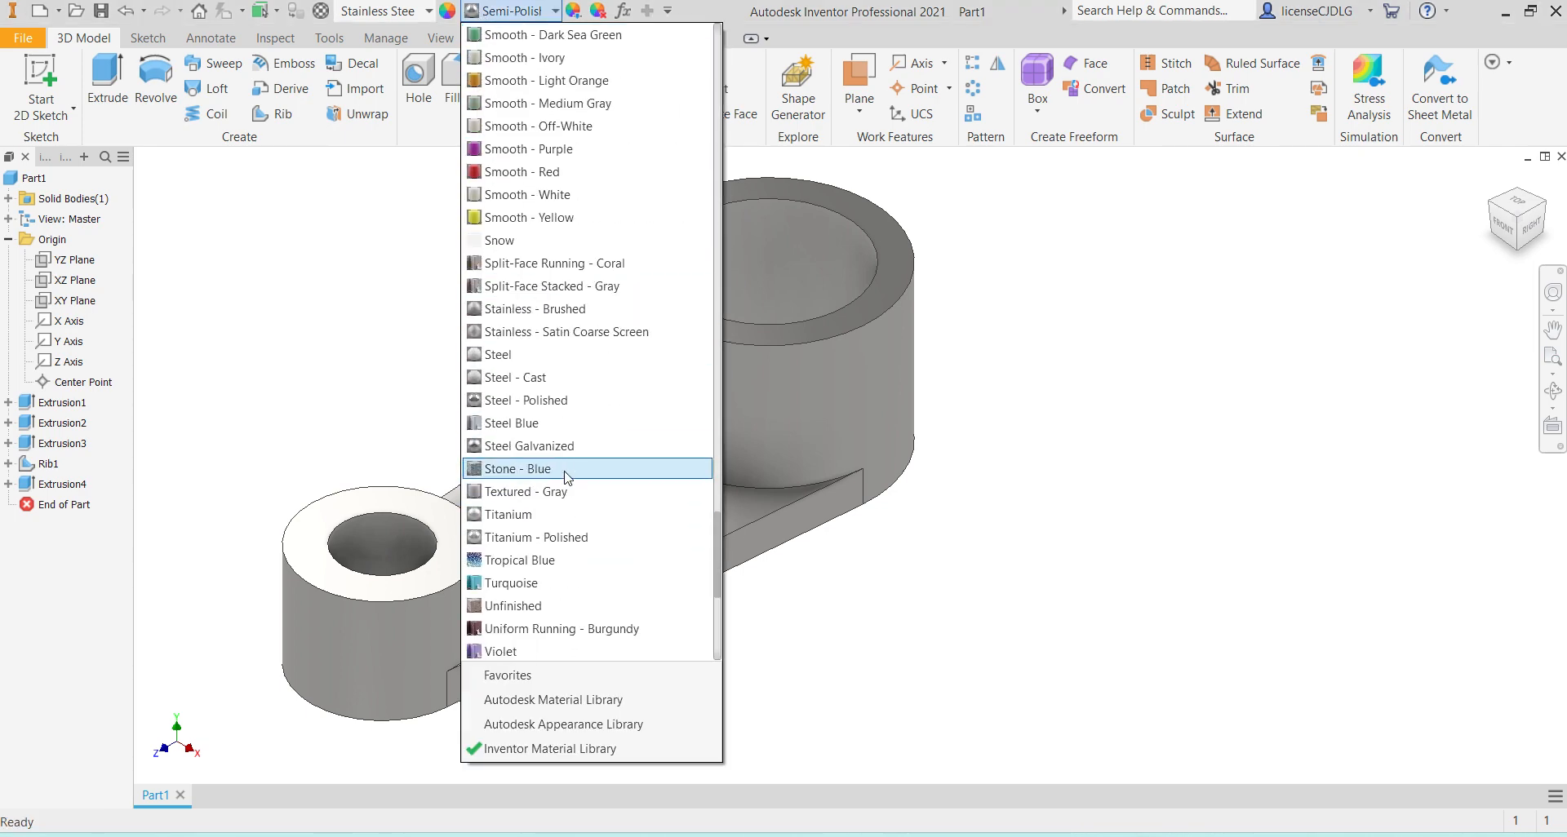
scroll(563, 489, "down", 1)
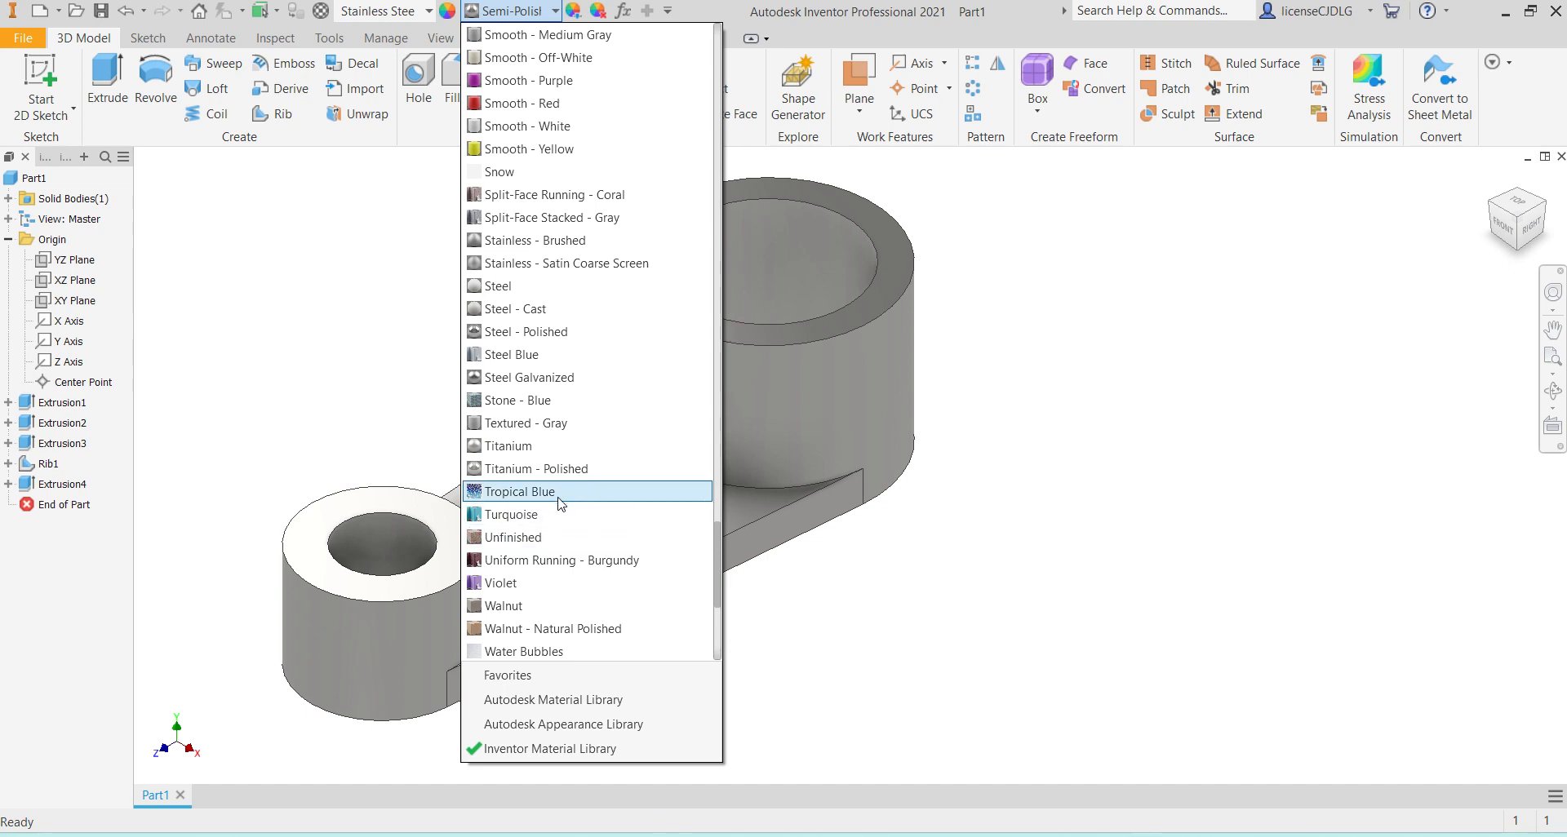
left_click(549, 514)
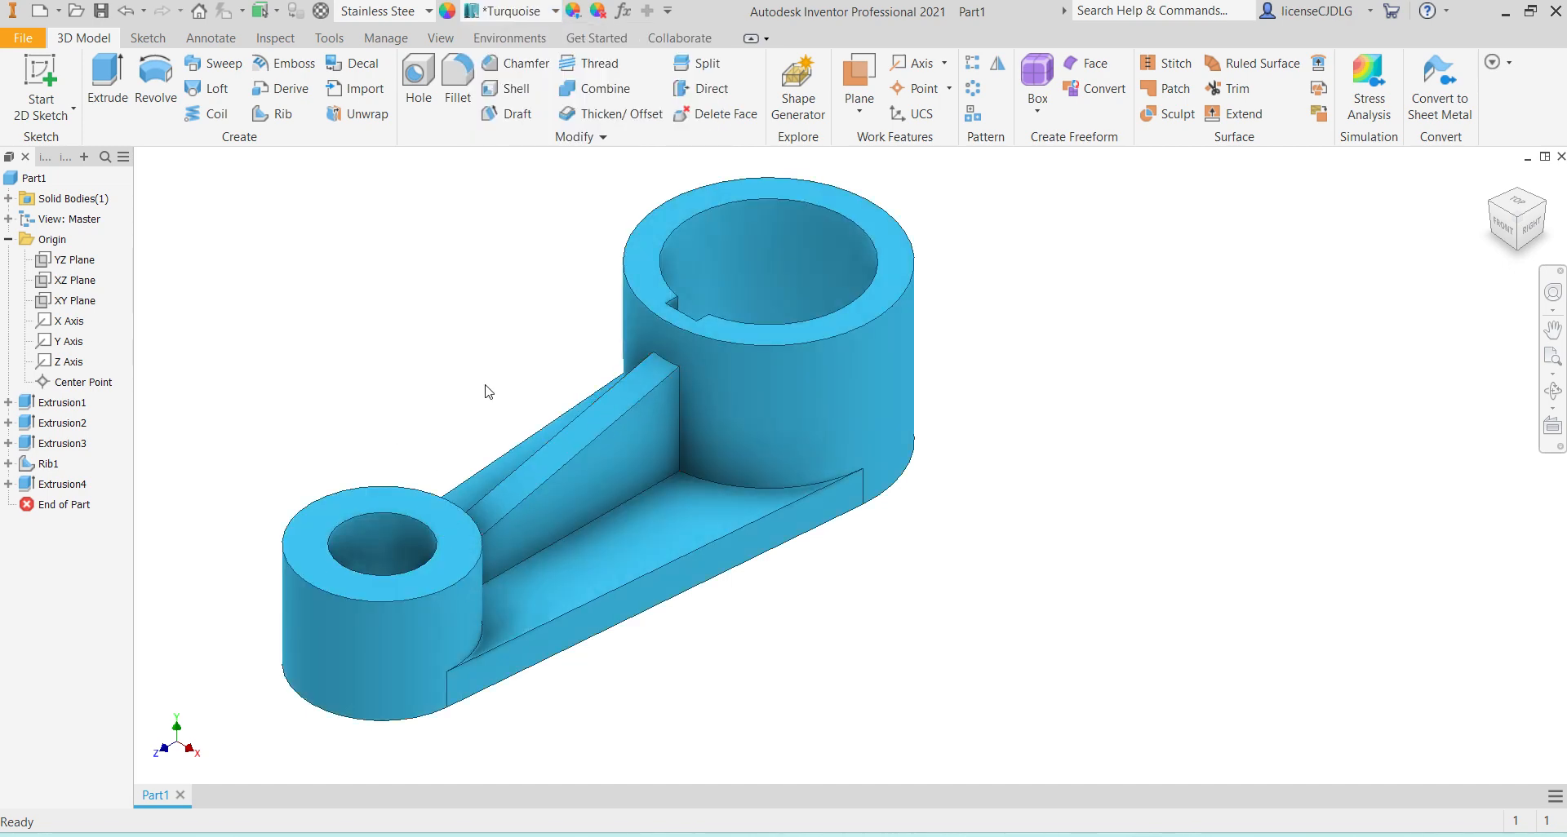
middle_click_drag(771, 416, 824, 449)
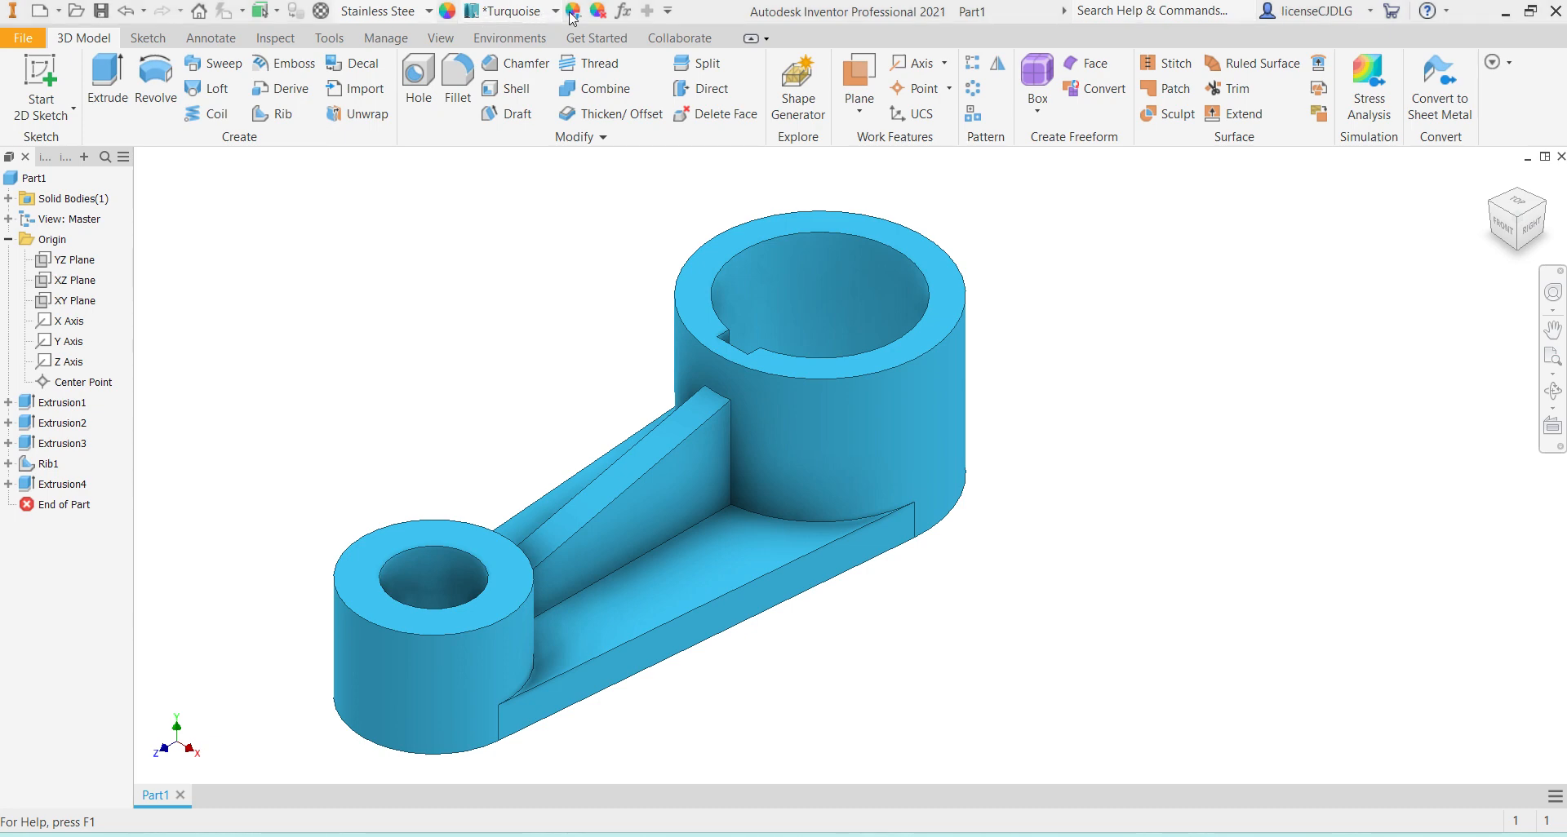
Step: Try Violet as the whole part's appearance, and settle on Wheat from the Inventor Material Library
left_click(541, 13)
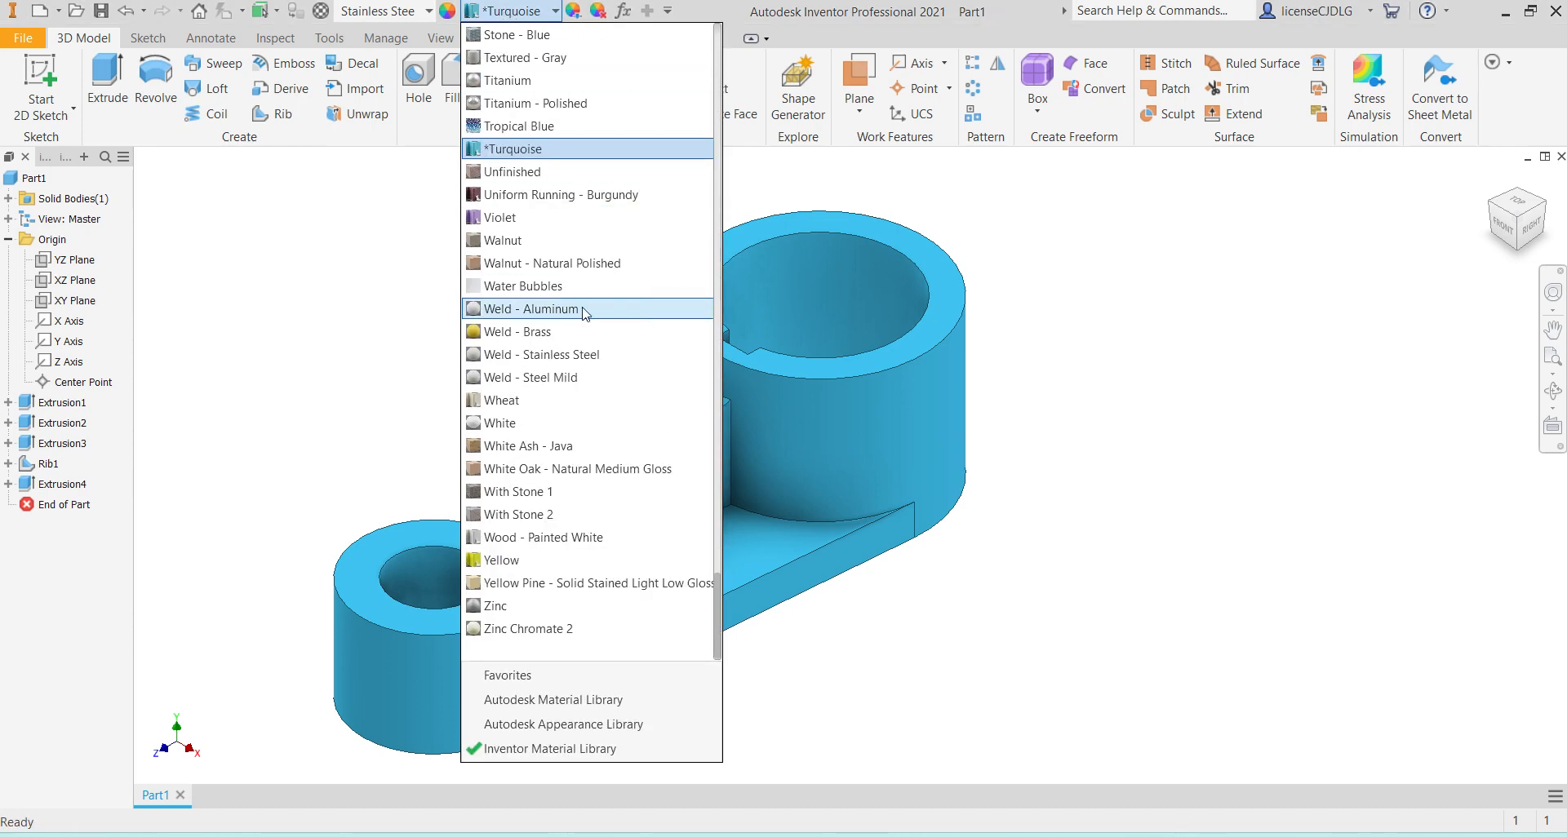
left_click(499, 218)
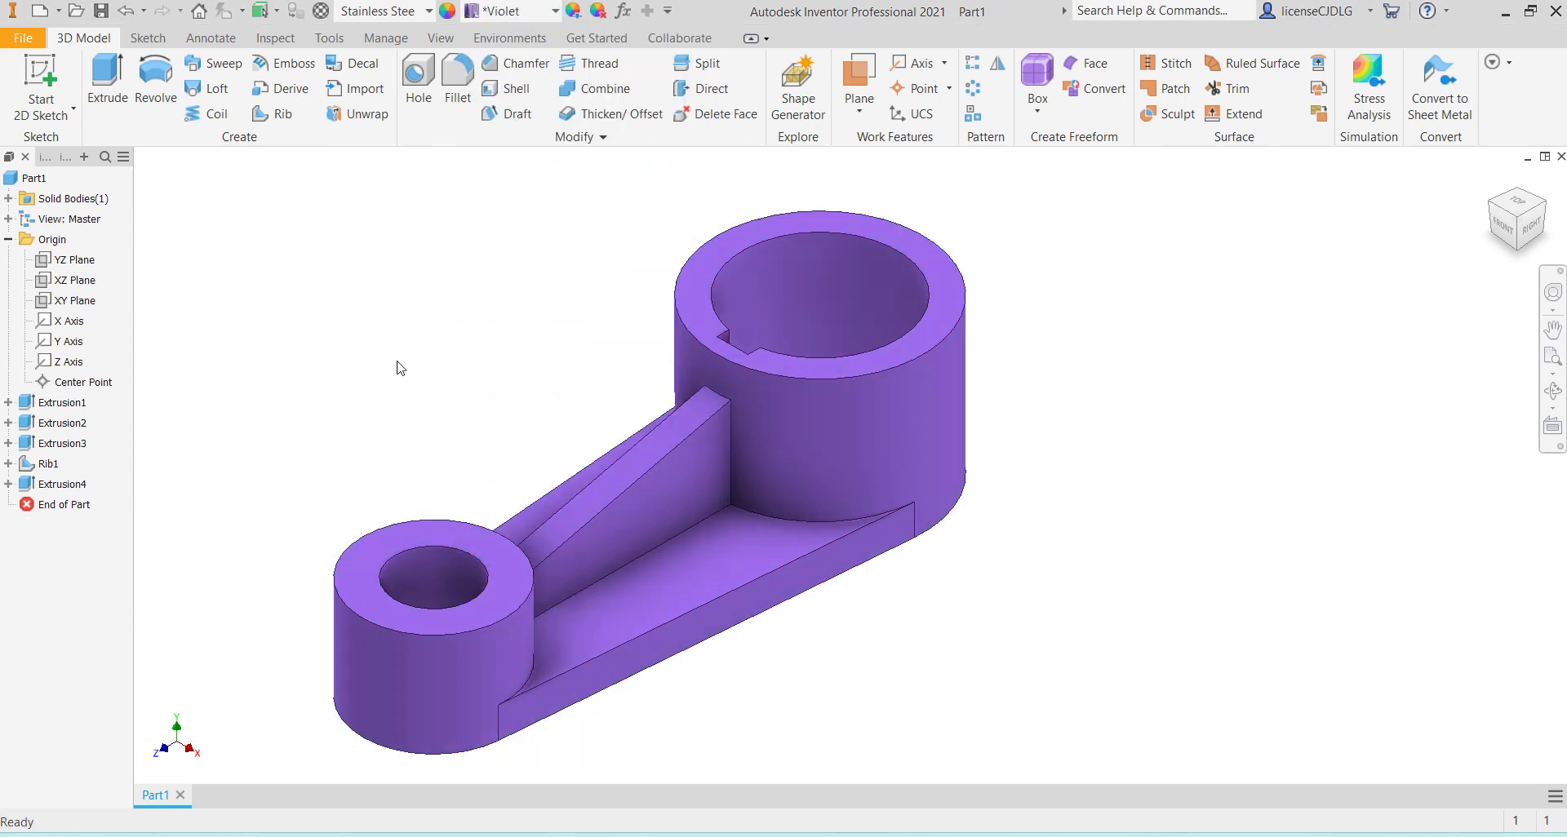
left_click(506, 11)
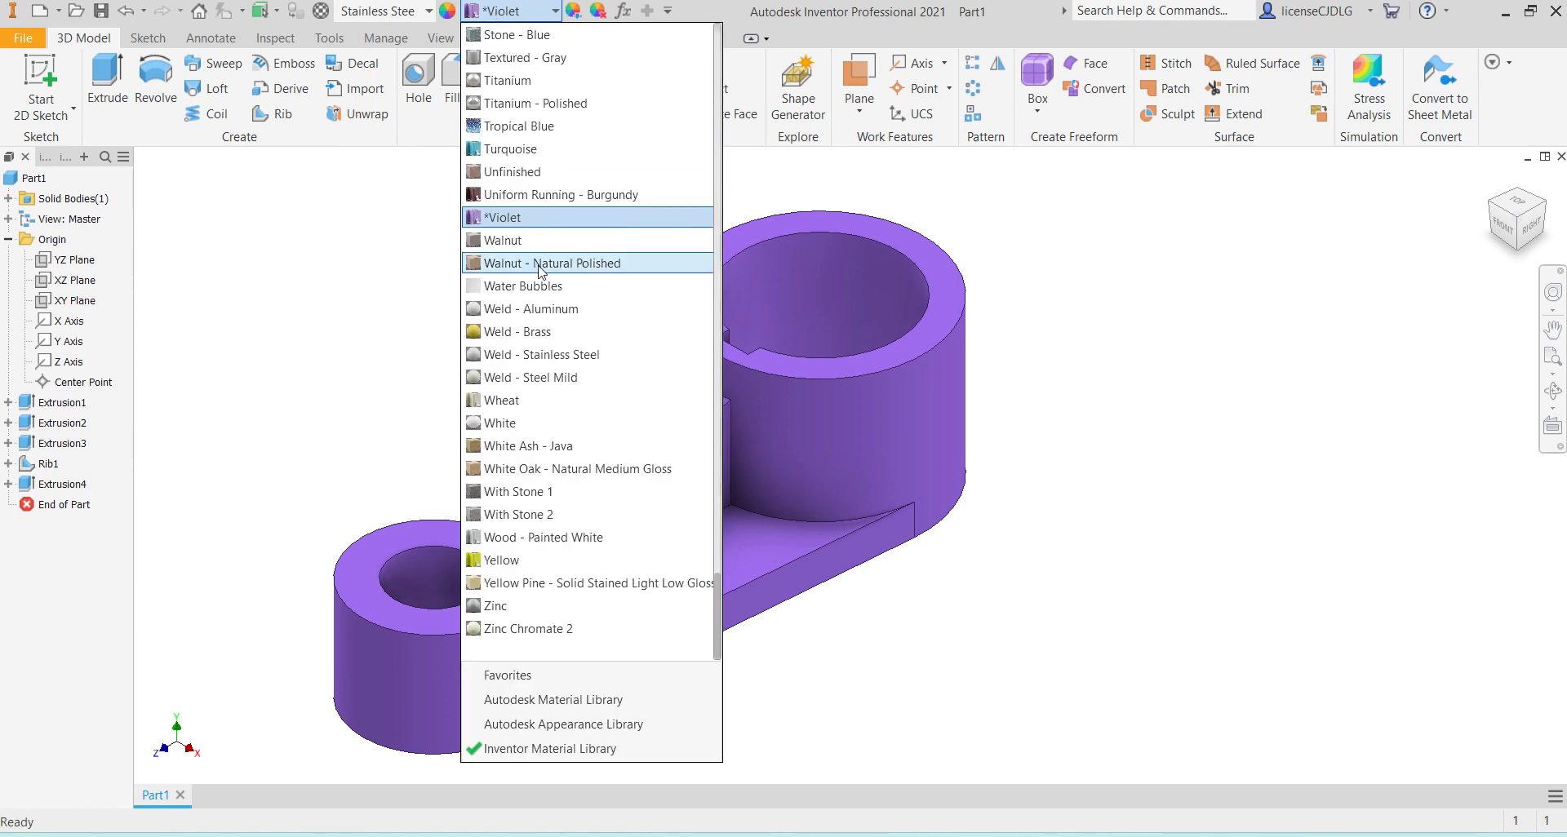
left_click(526, 401)
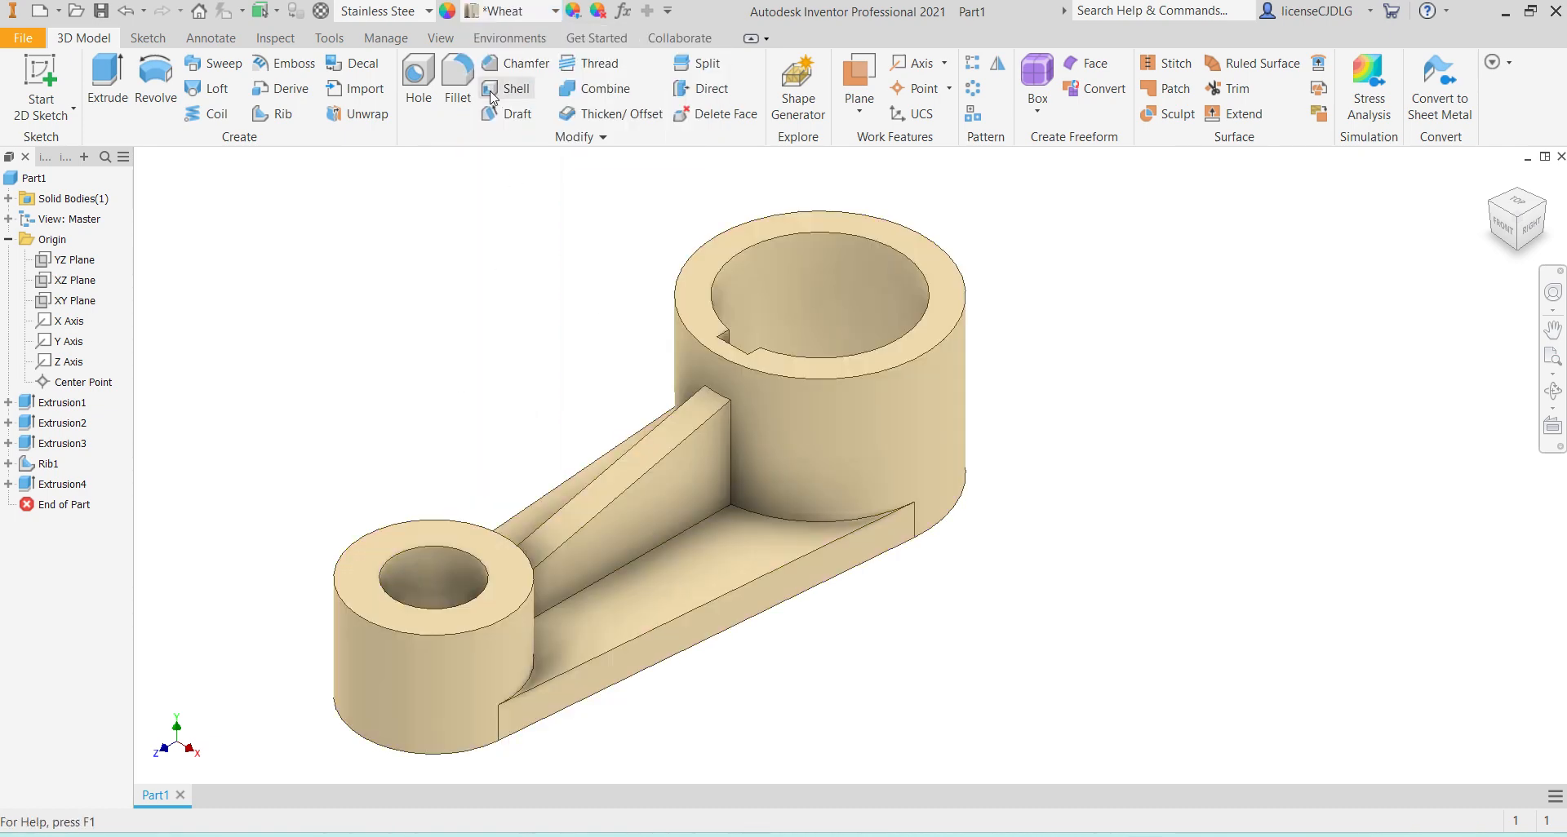
scroll(971, 389, "down", 4)
scroll(1031, 437, "up", 5)
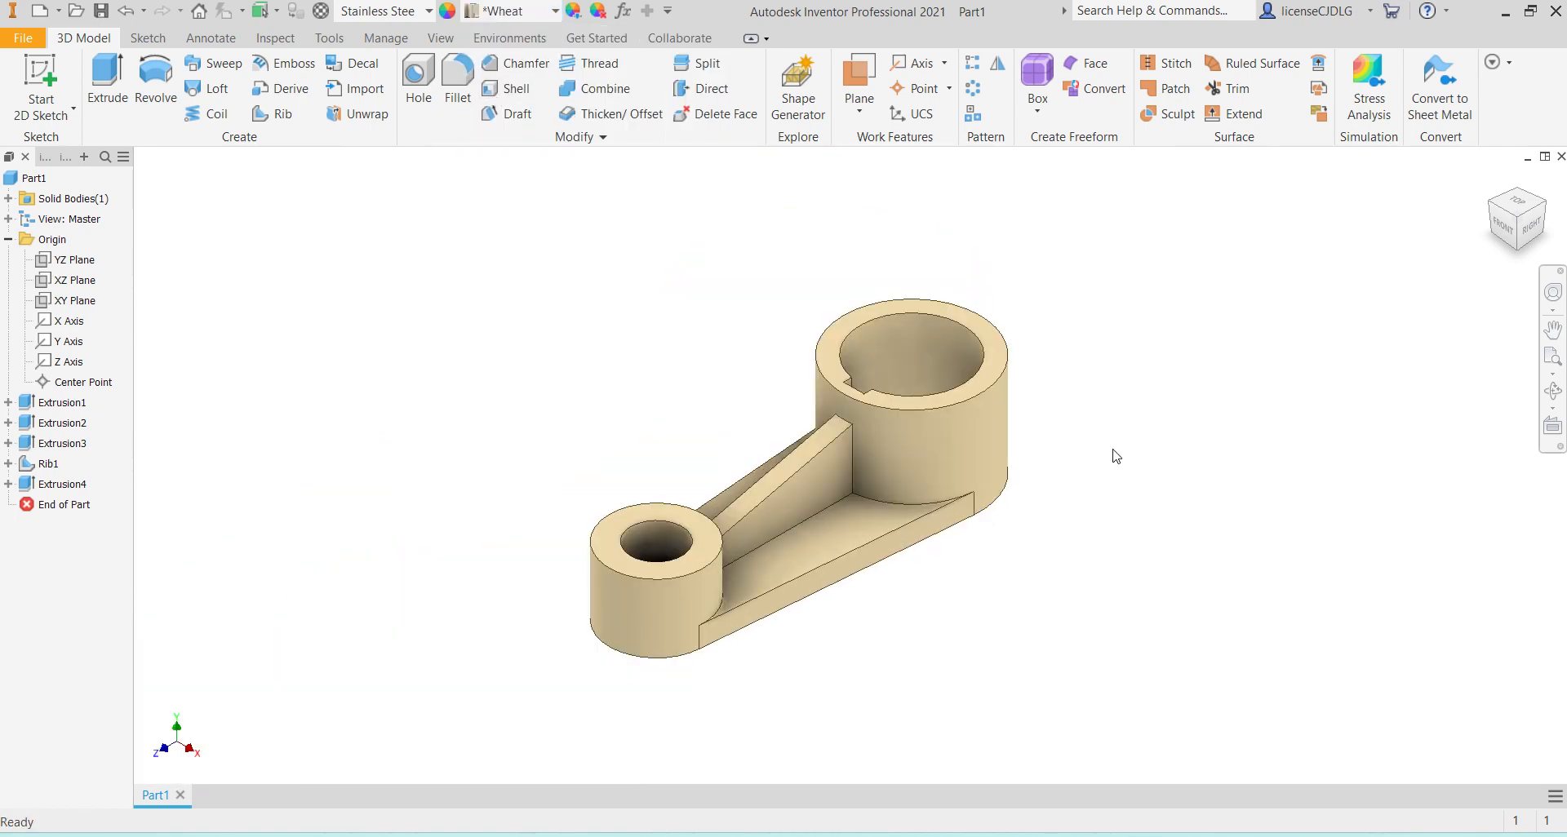
scroll(1060, 441, "down", 3)
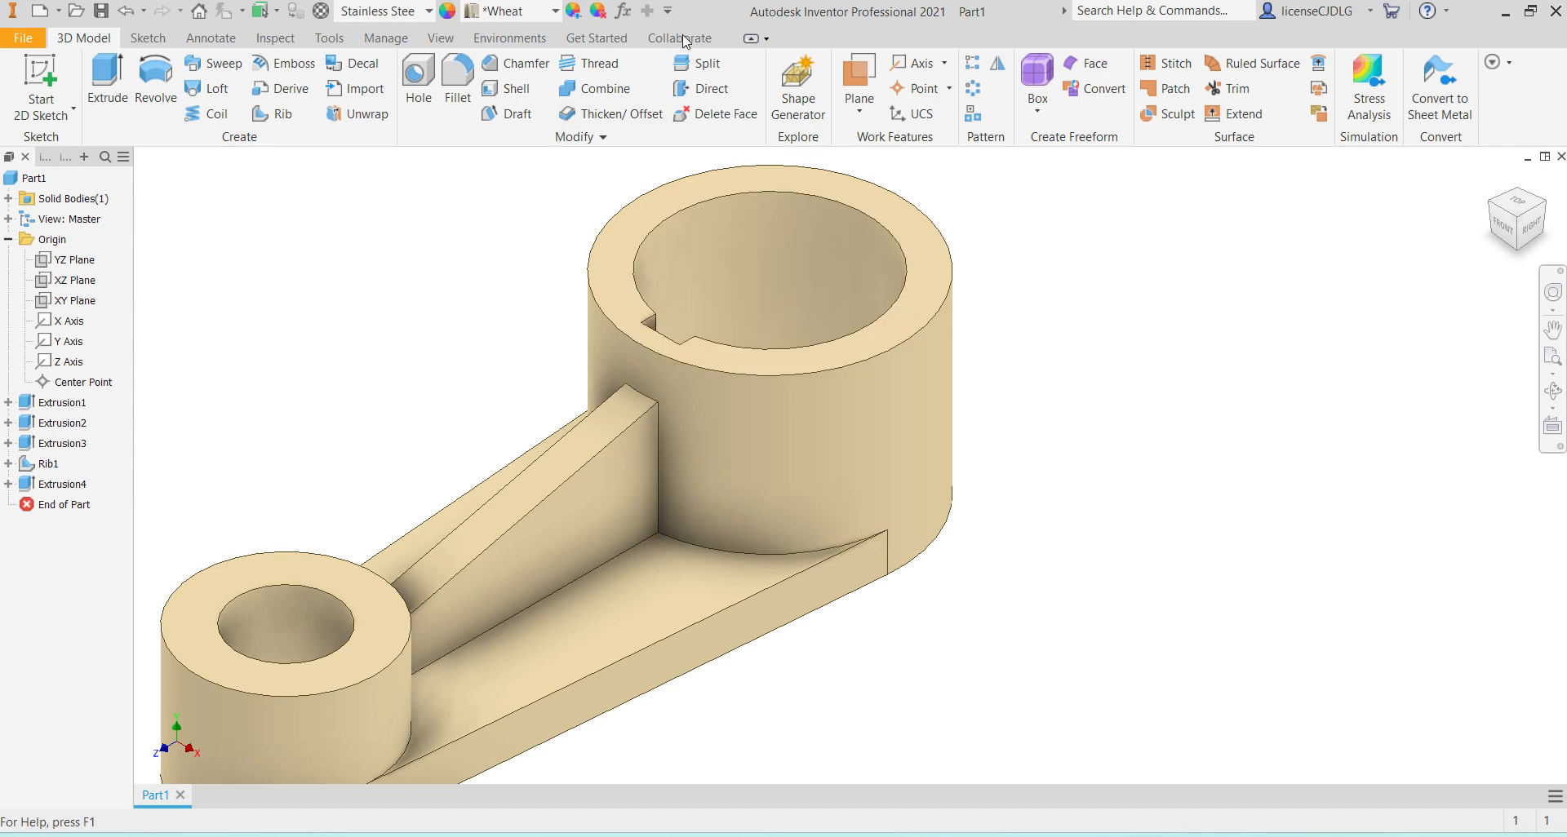
scroll(923, 409, "down", 2)
scroll(1111, 530, "up", 6)
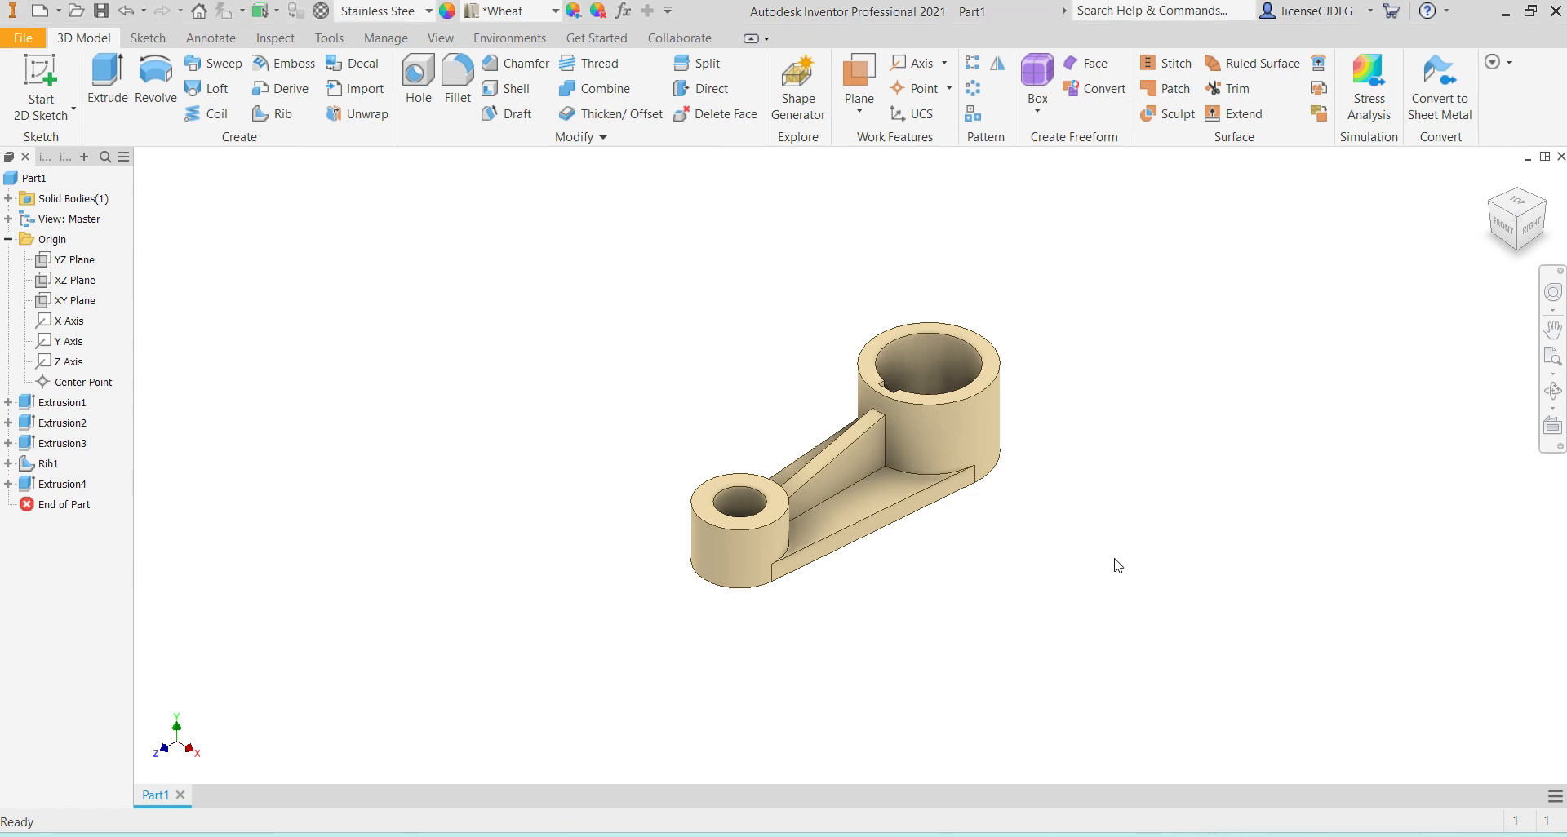
Step: Save the part as Part1 in Autodesk Inventor Parts (*.ipt) format in the Inventor folder, one level above Press tool design
key("ctrl+s")
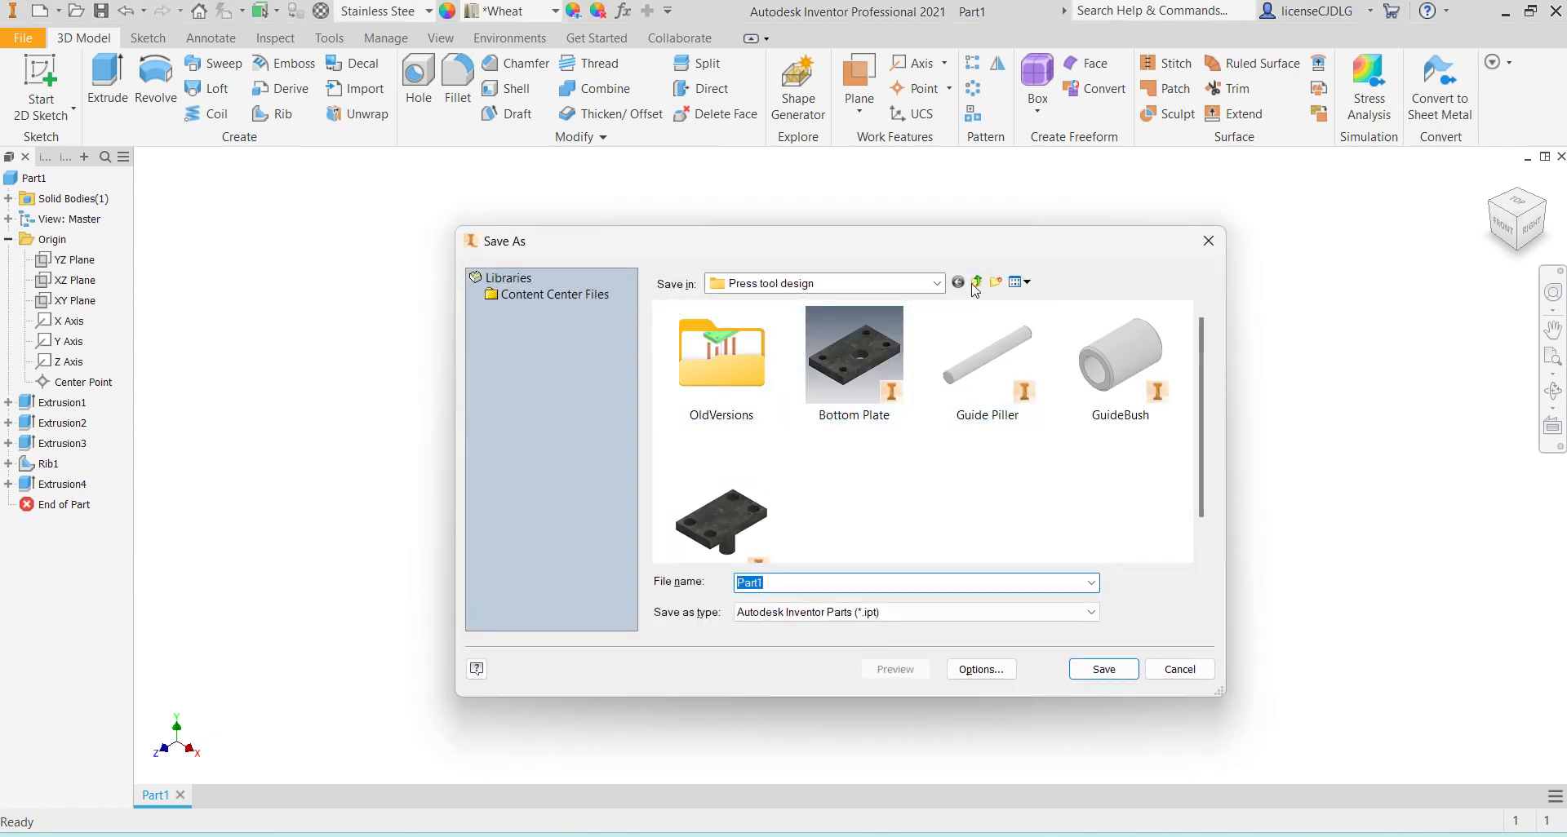
left_click(975, 286)
scroll(824, 445, "down", 3)
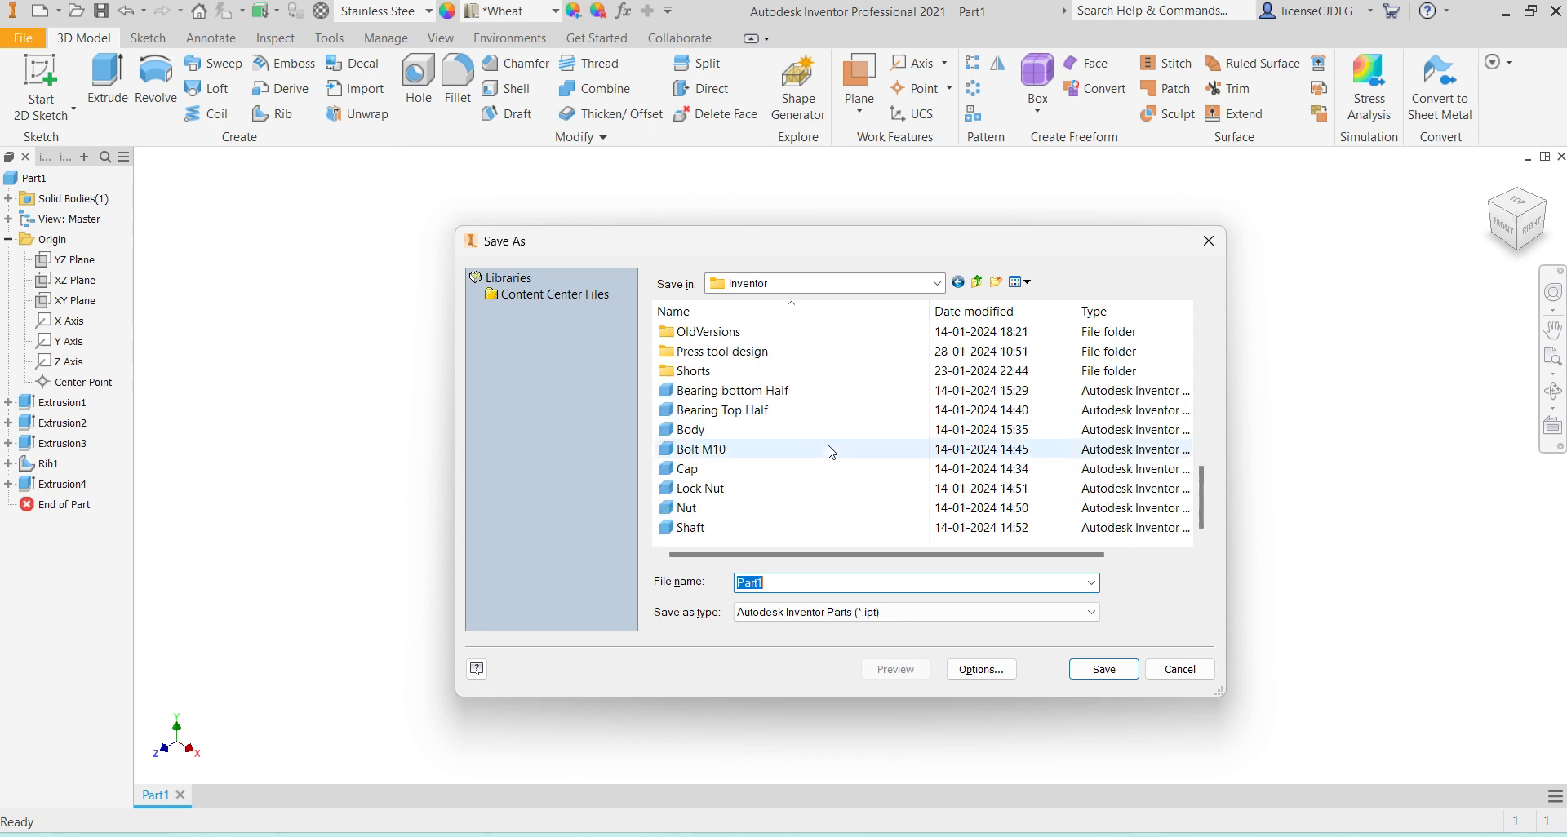
left_click(1108, 674)
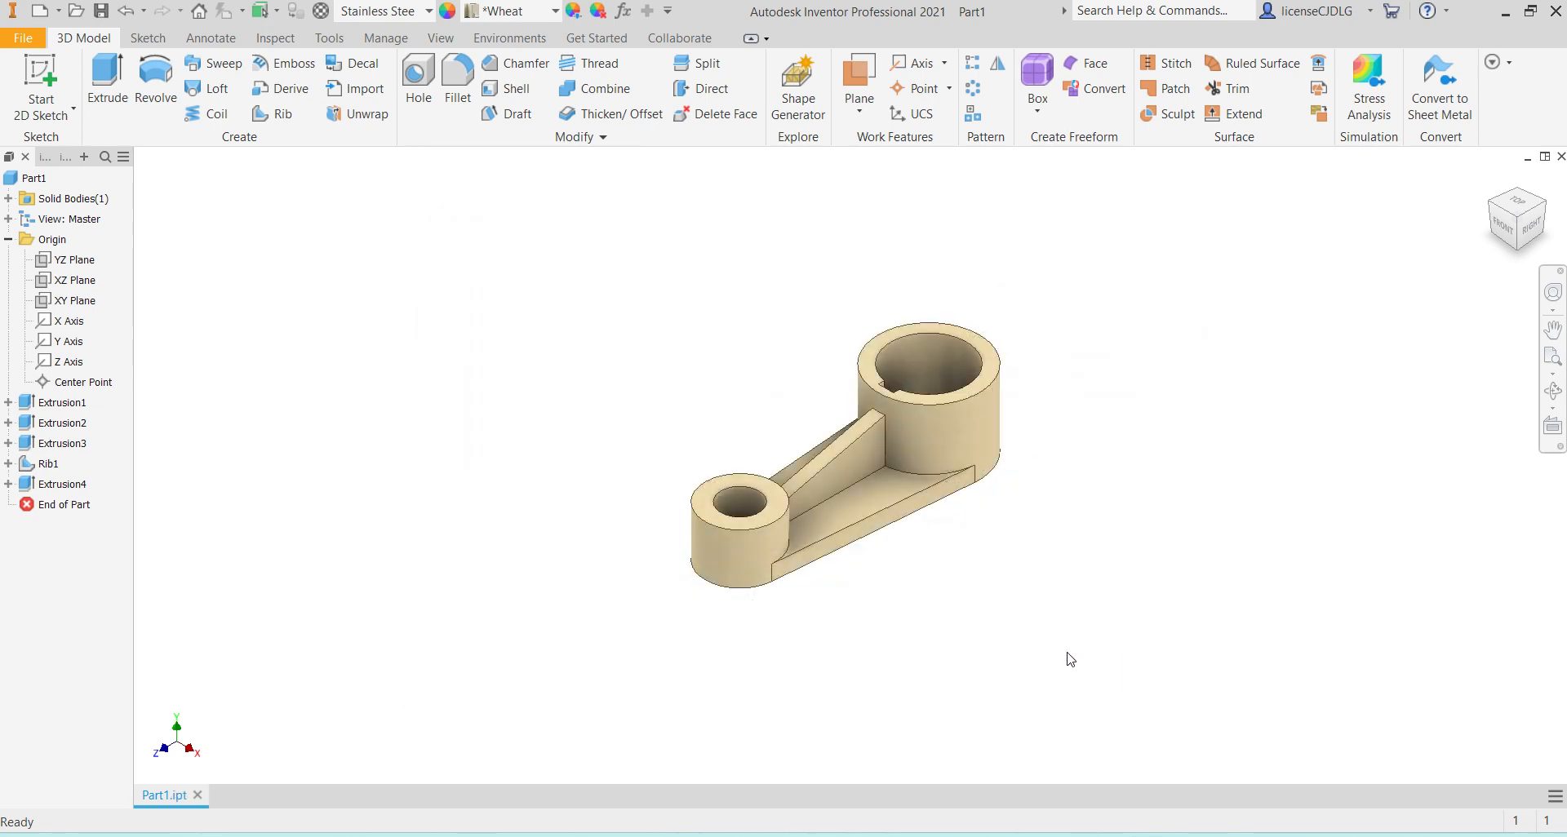
scroll(983, 413, "up", 2)
scroll(971, 420, "down", 2)
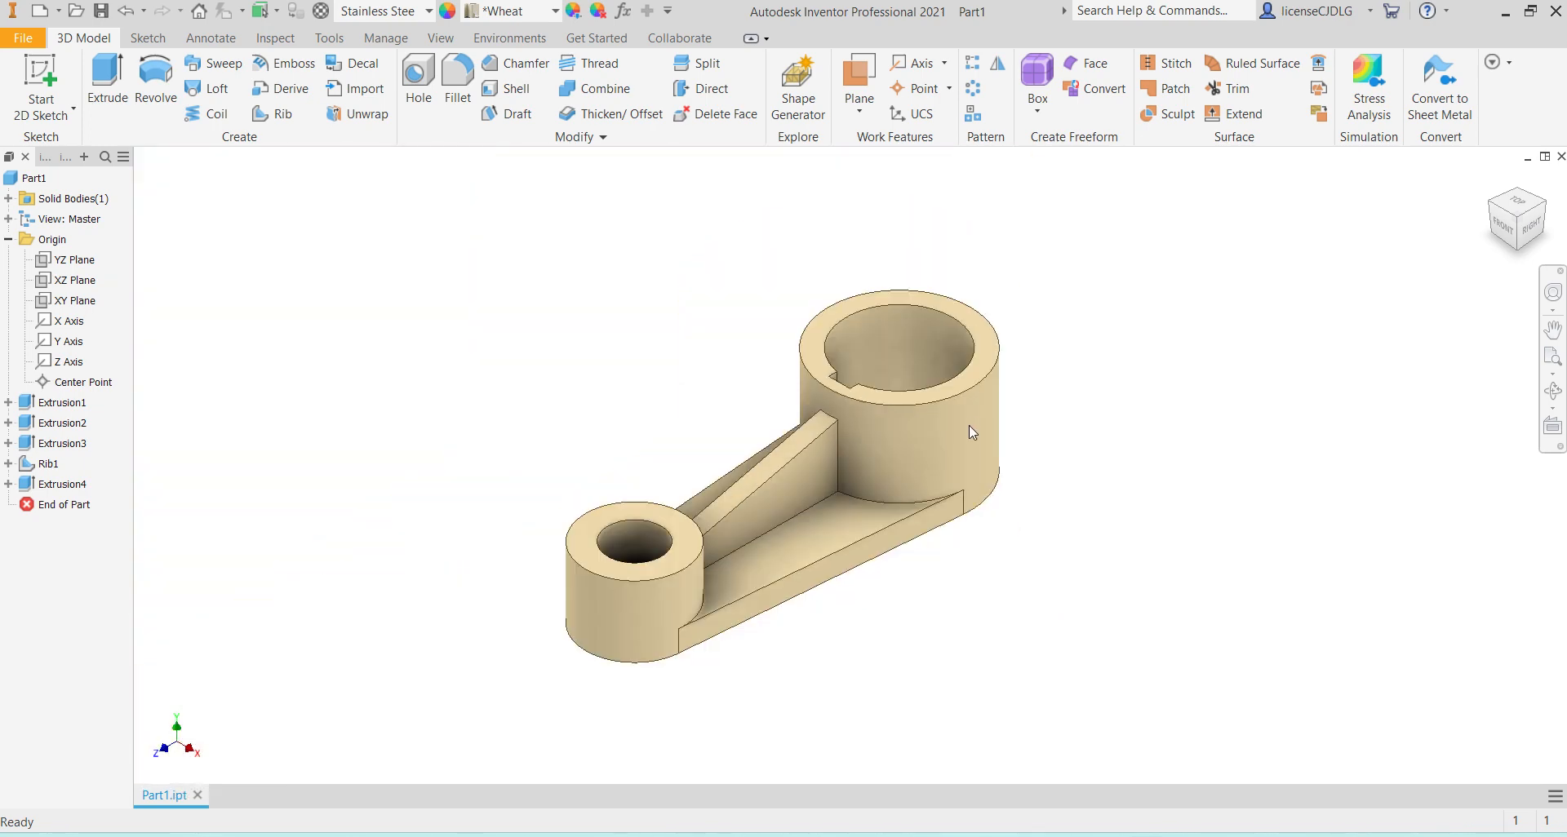
left_click(1516, 220)
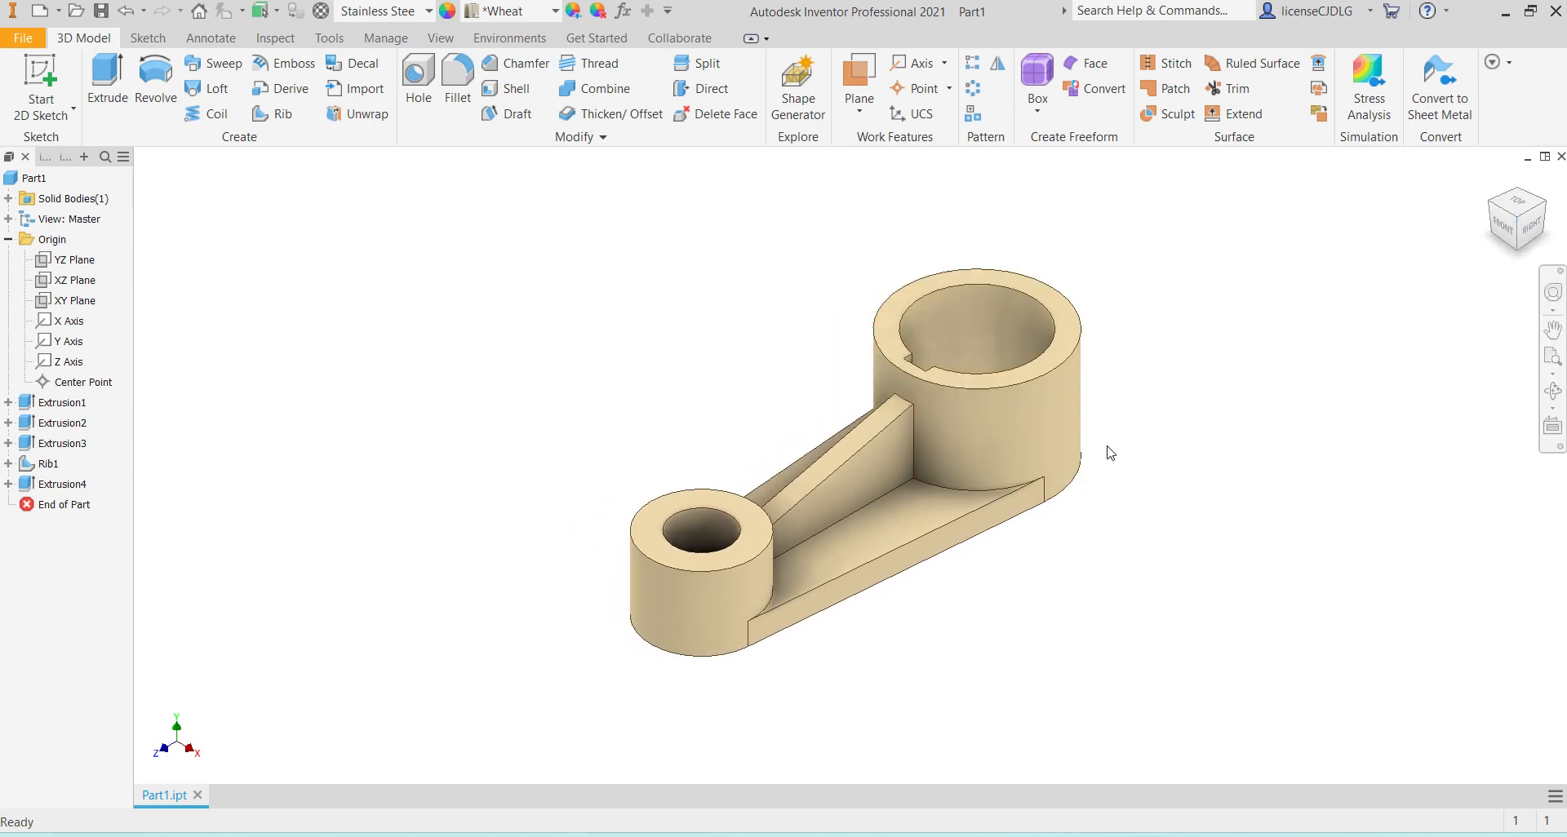
scroll(1144, 439, "up", 3)
scroll(1042, 449, "down", 3)
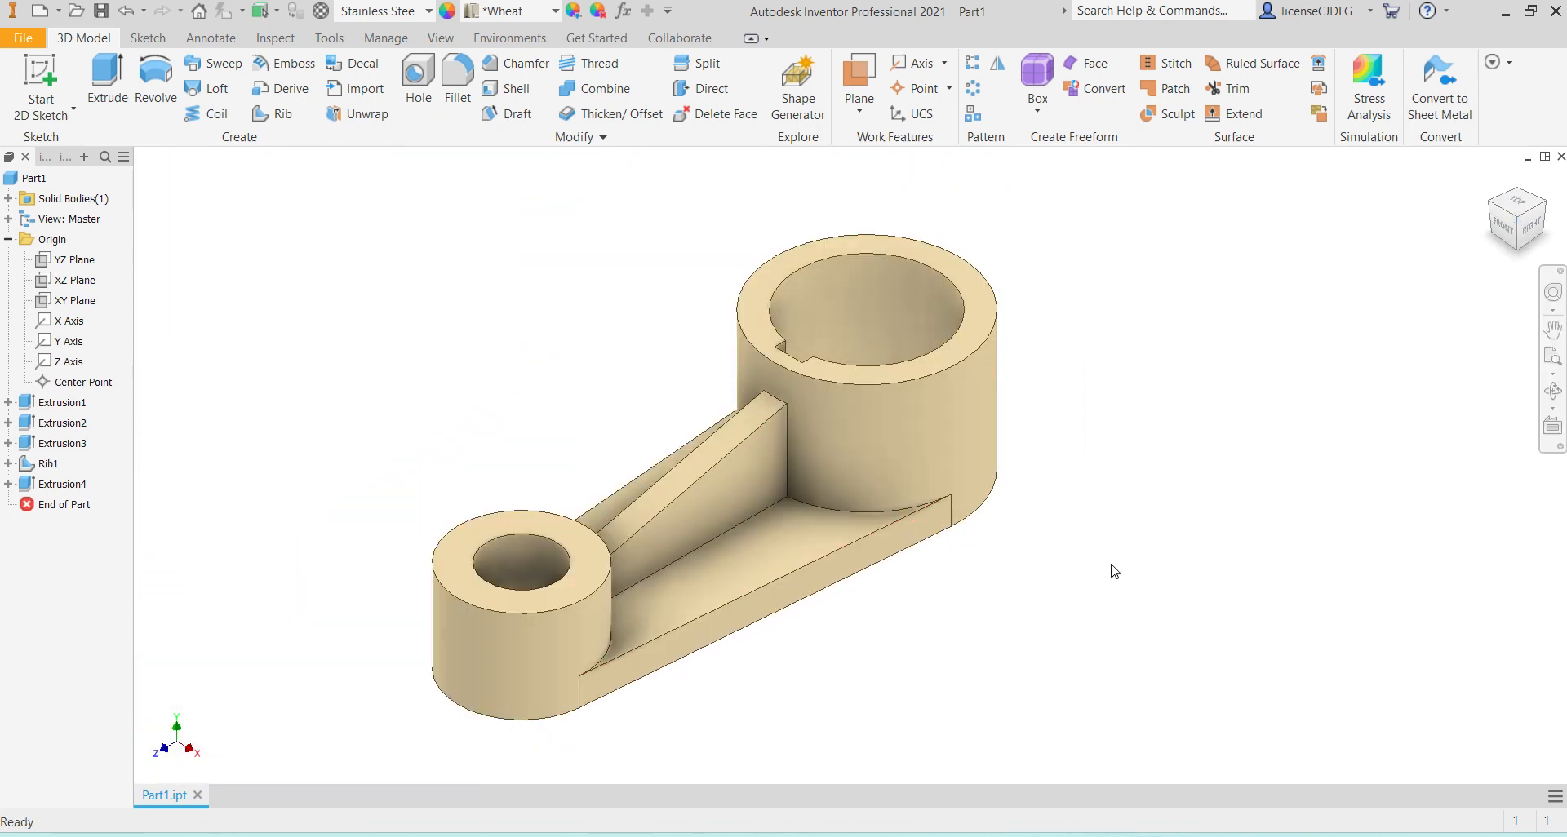